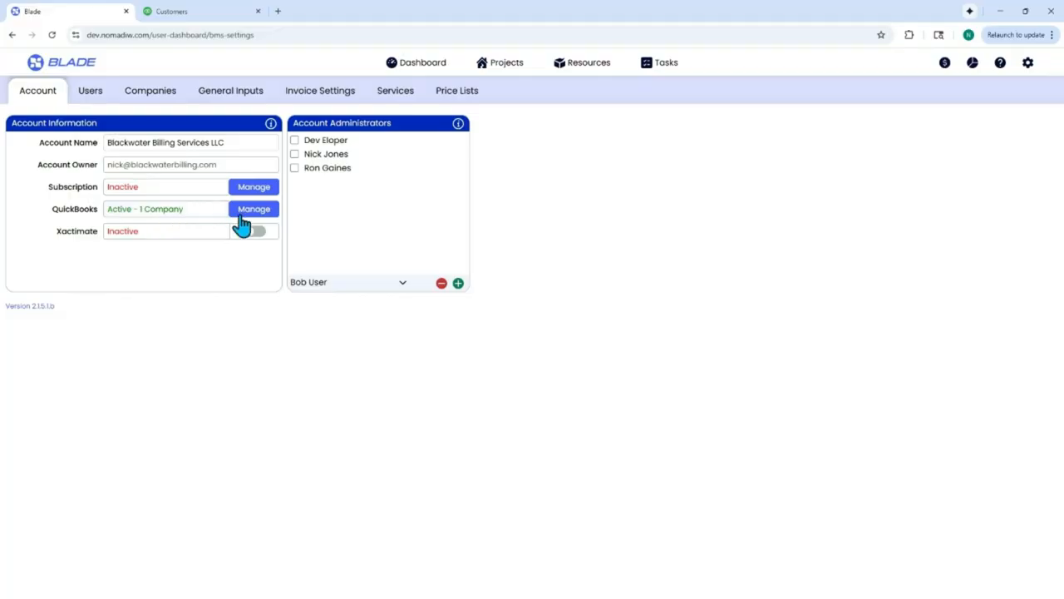
Review the company connected to QuickBooks in the account's integration settings, leaving the connection as it is
{"action": "left_click", "coordinate": [256, 218]}
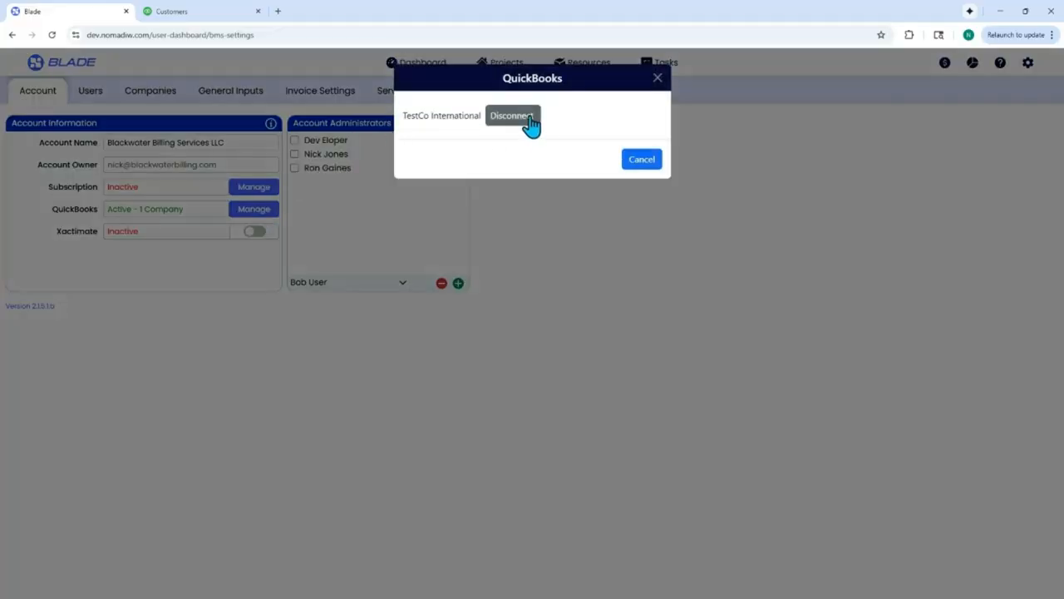
{"action": "left_click", "coordinate": [642, 160]}
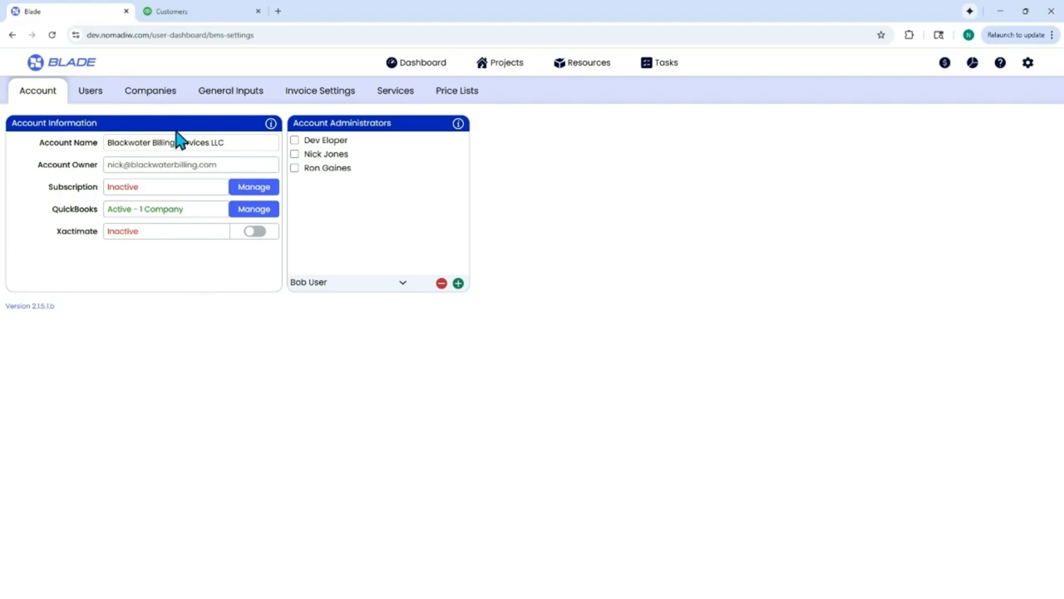
Open the company settings and select TestCo International as the company
{"action": "left_click", "coordinate": [151, 93]}
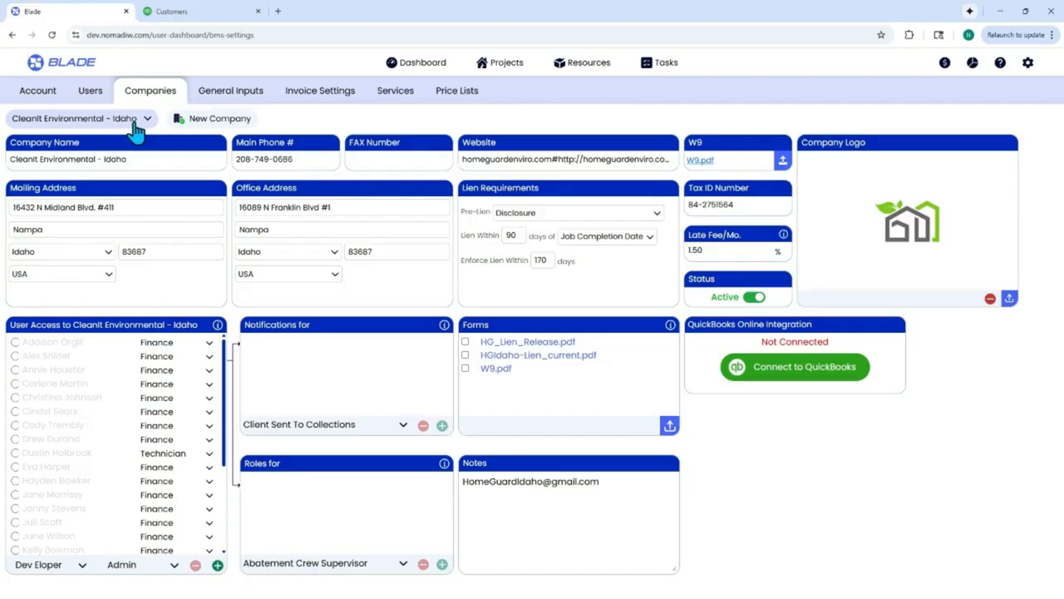
{"action": "left_click", "coordinate": [136, 125]}
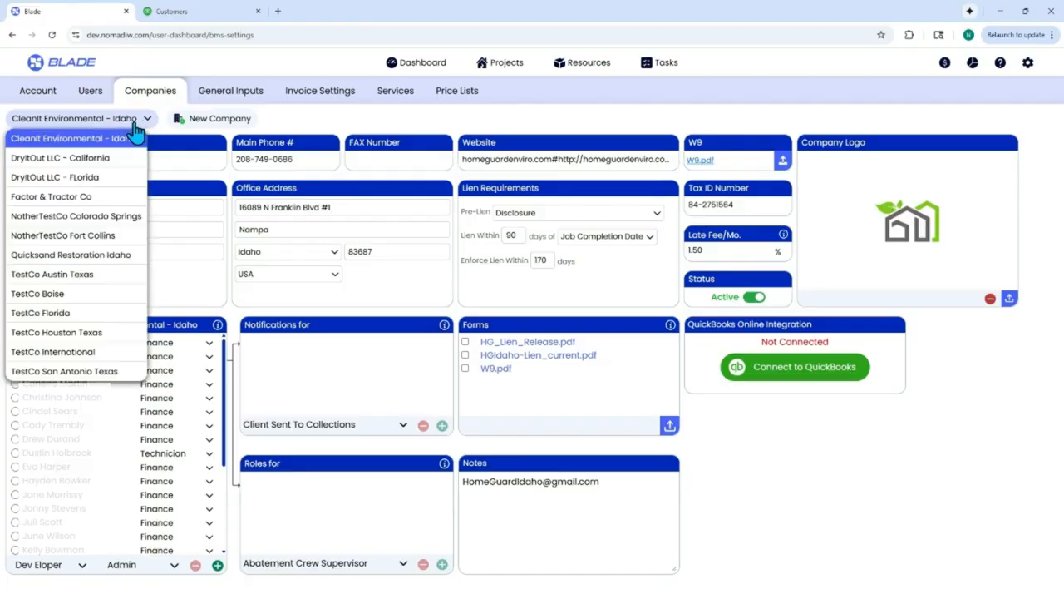
{"action": "left_click", "coordinate": [92, 148]}
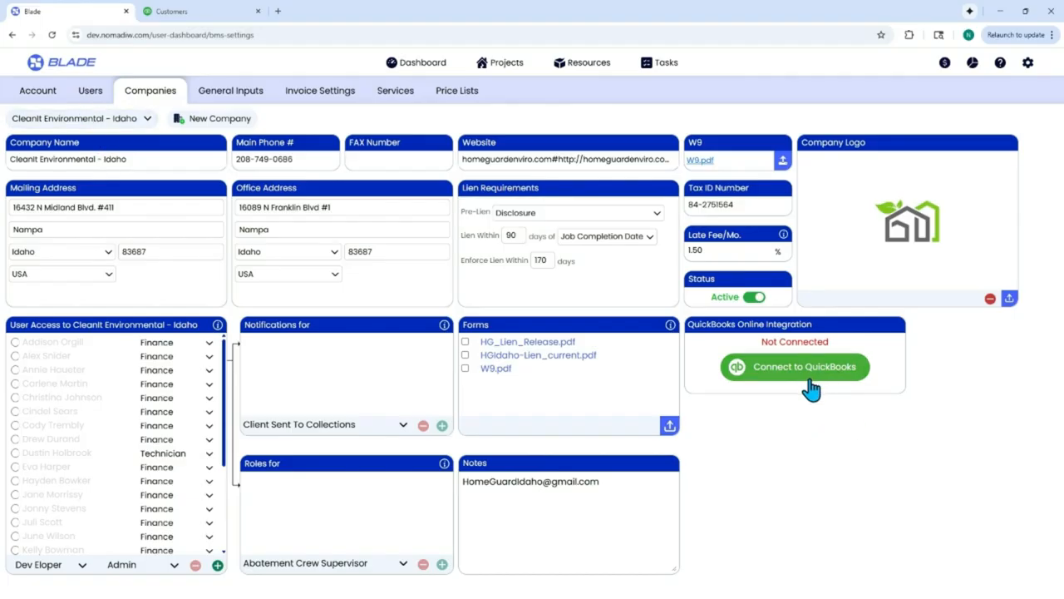
{"action": "left_click", "coordinate": [102, 123]}
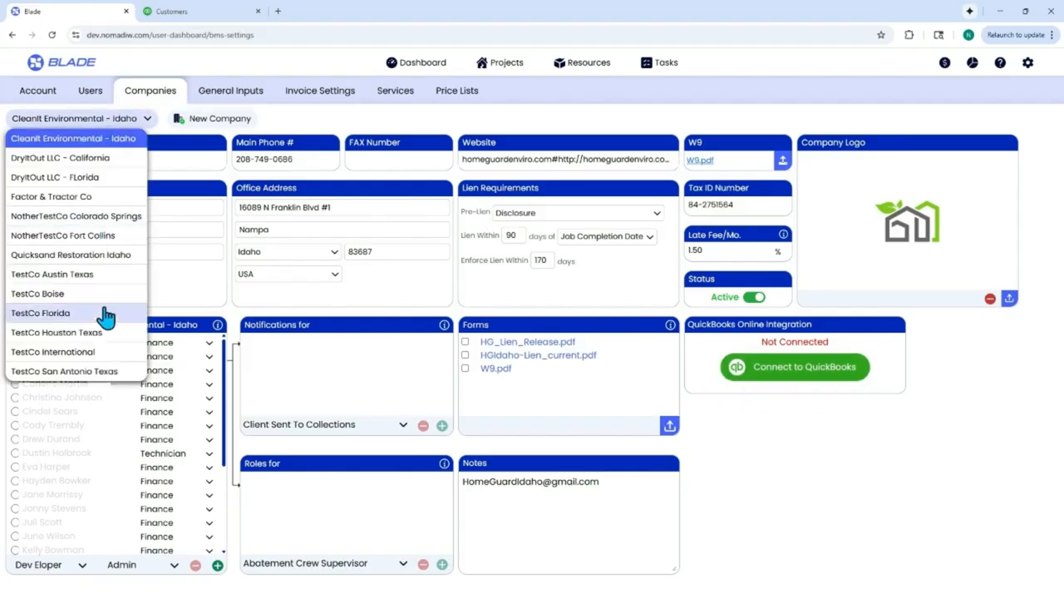
{"action": "left_click", "coordinate": [87, 353]}
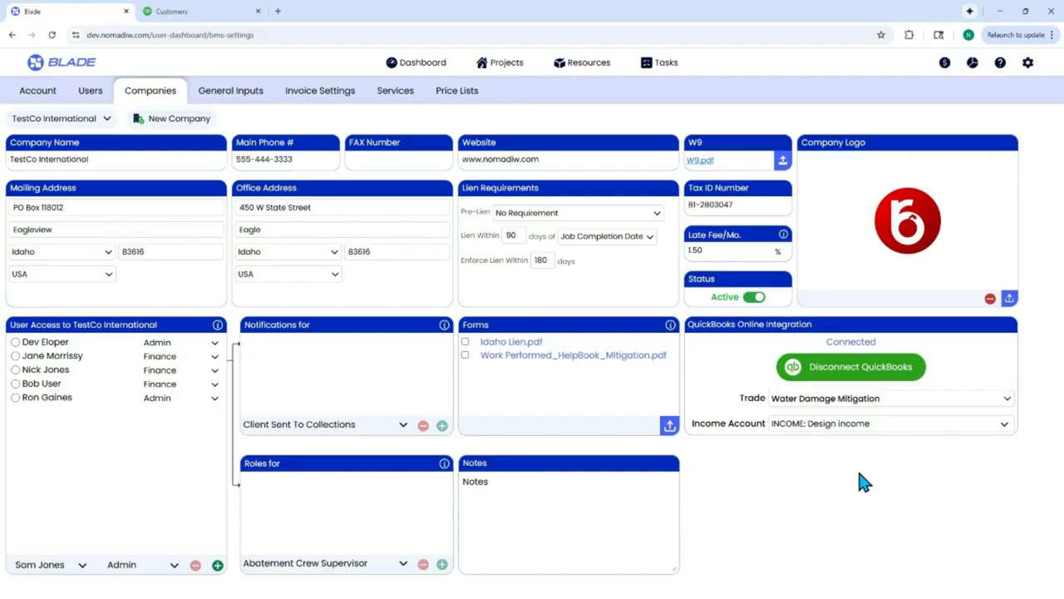
Set the QuickBooks income account for the Water Damage Mitigation trade to Water Damage Services
{"action": "left_click", "coordinate": [842, 402]}
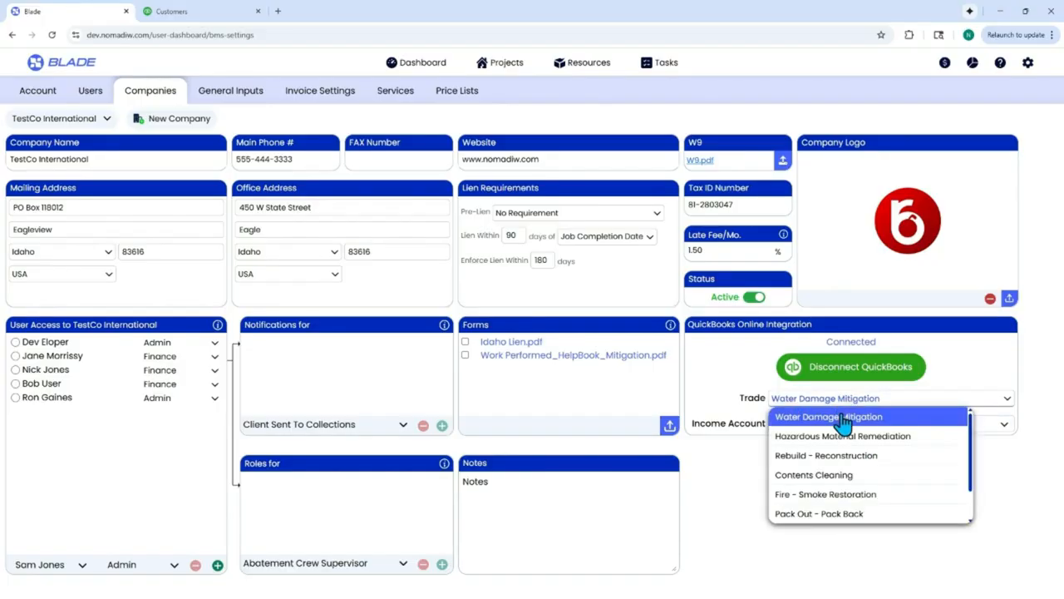
{"action": "left_click", "coordinate": [1029, 451]}
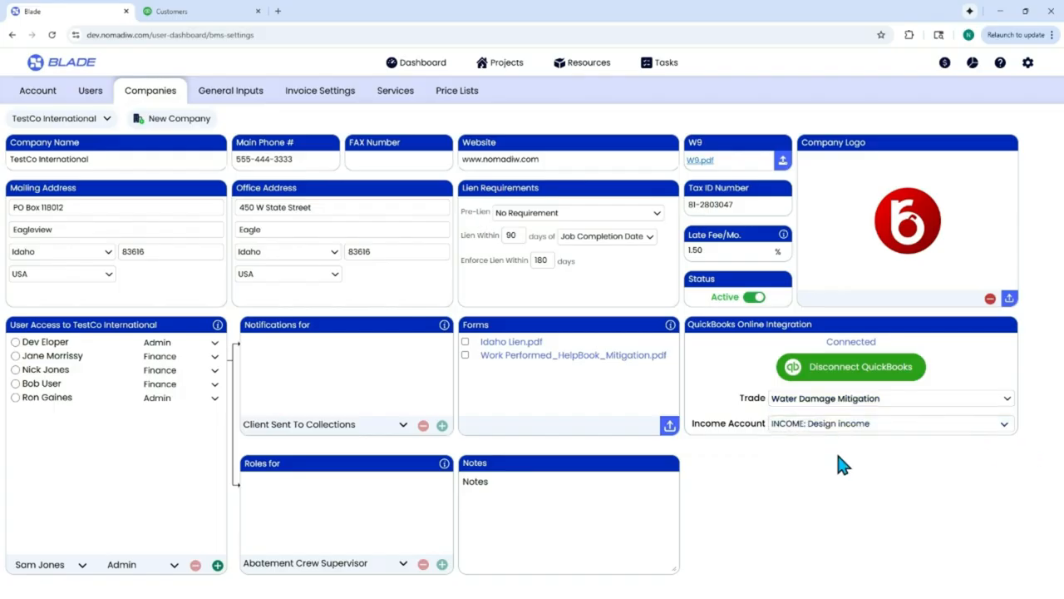
{"action": "left_click", "coordinate": [838, 423]}
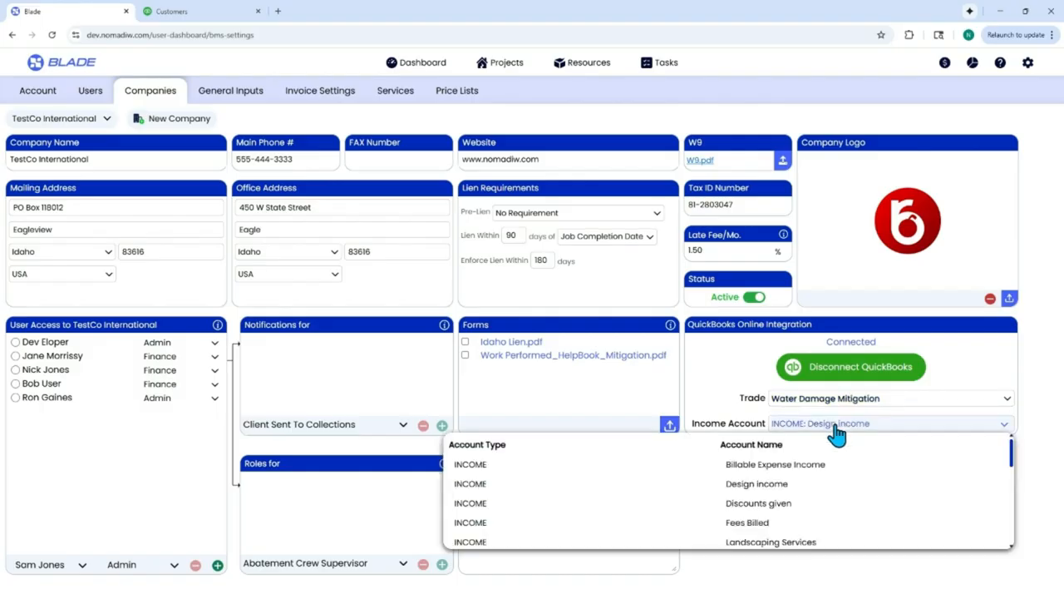
{"action": "scroll", "coordinate": [832, 491], "scroll_direction": "down", "scroll_amount": 2}
{"action": "scroll", "coordinate": [833, 491], "scroll_direction": "down", "scroll_amount": 4}
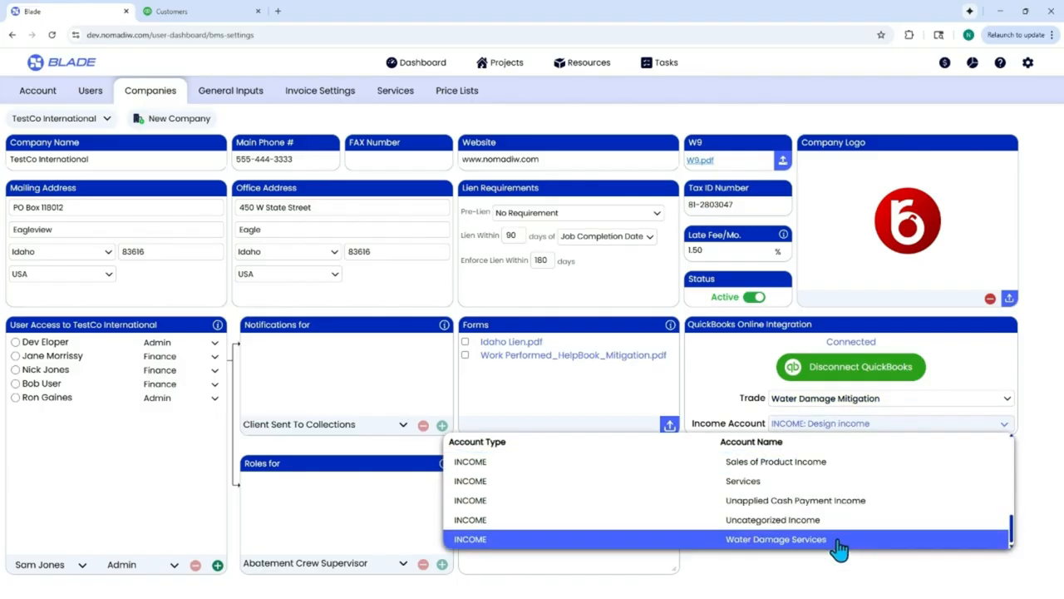
{"action": "scroll", "coordinate": [810, 458], "scroll_direction": "up", "scroll_amount": 6}
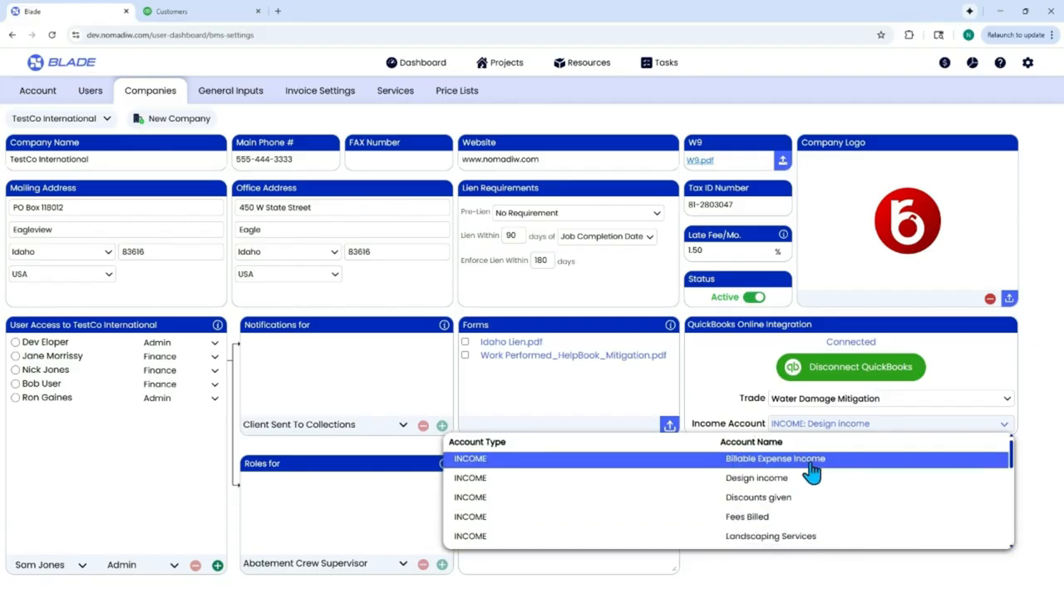
{"action": "scroll", "coordinate": [812, 470], "scroll_direction": "down", "scroll_amount": 6}
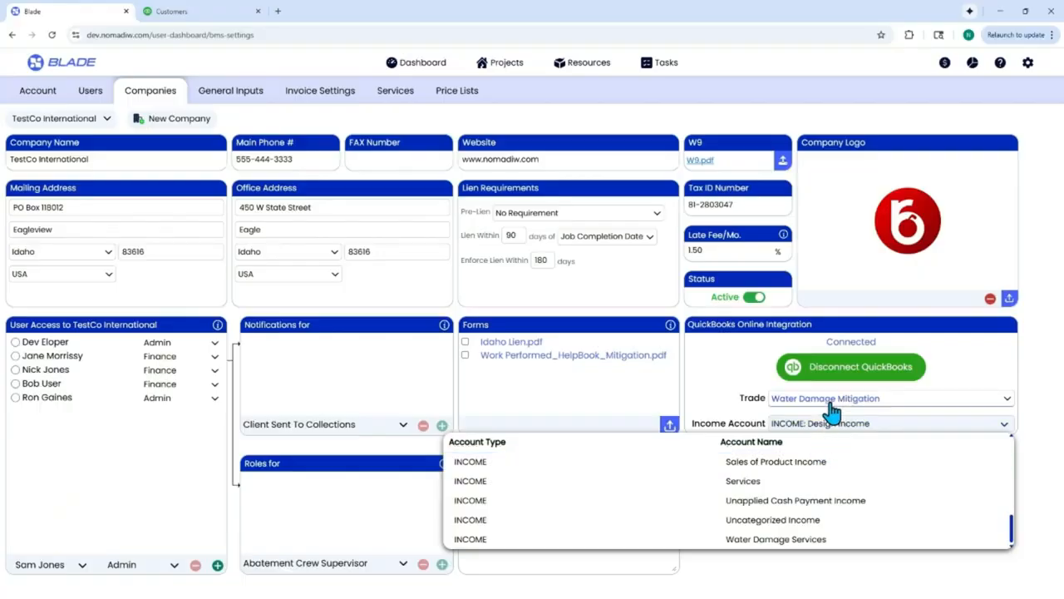
{"action": "left_click", "coordinate": [794, 540]}
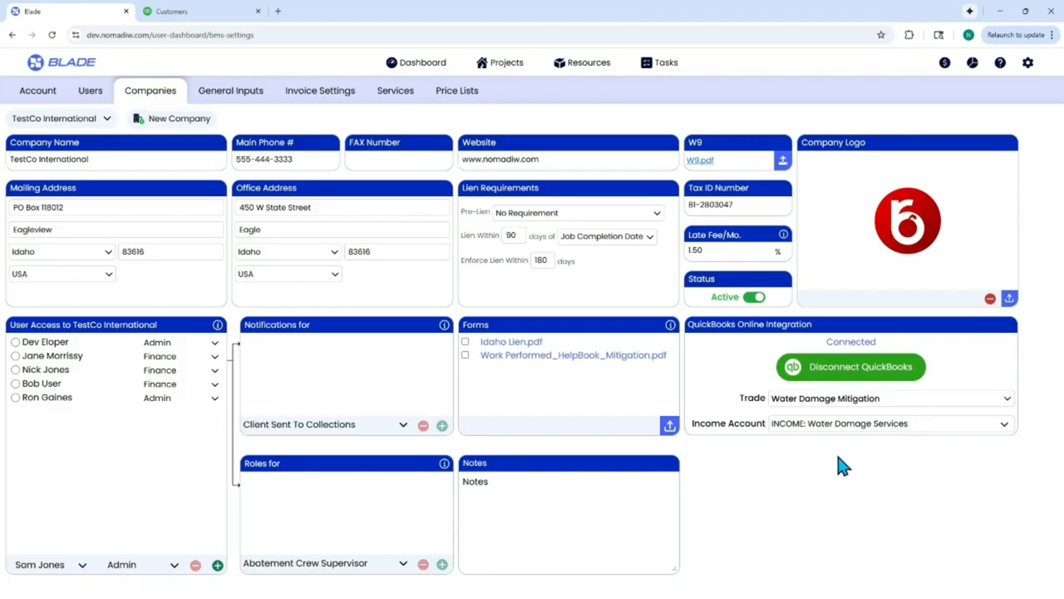
Select the Hazardous Material Remediation trade and set its QuickBooks income account to Services
{"action": "left_click", "coordinate": [833, 400]}
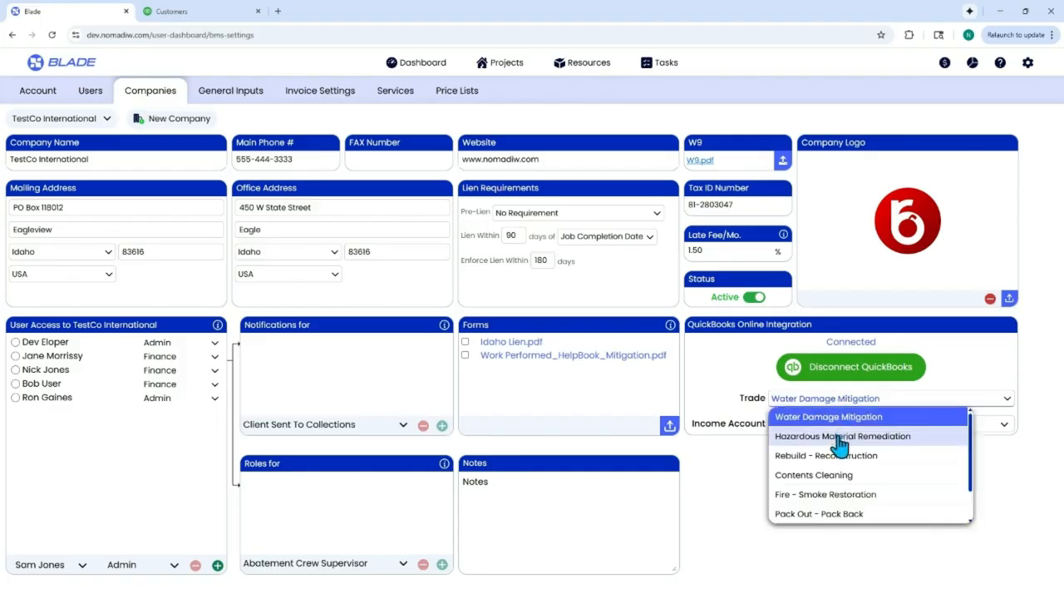
{"action": "left_click", "coordinate": [837, 433]}
{"action": "left_click", "coordinate": [836, 429]}
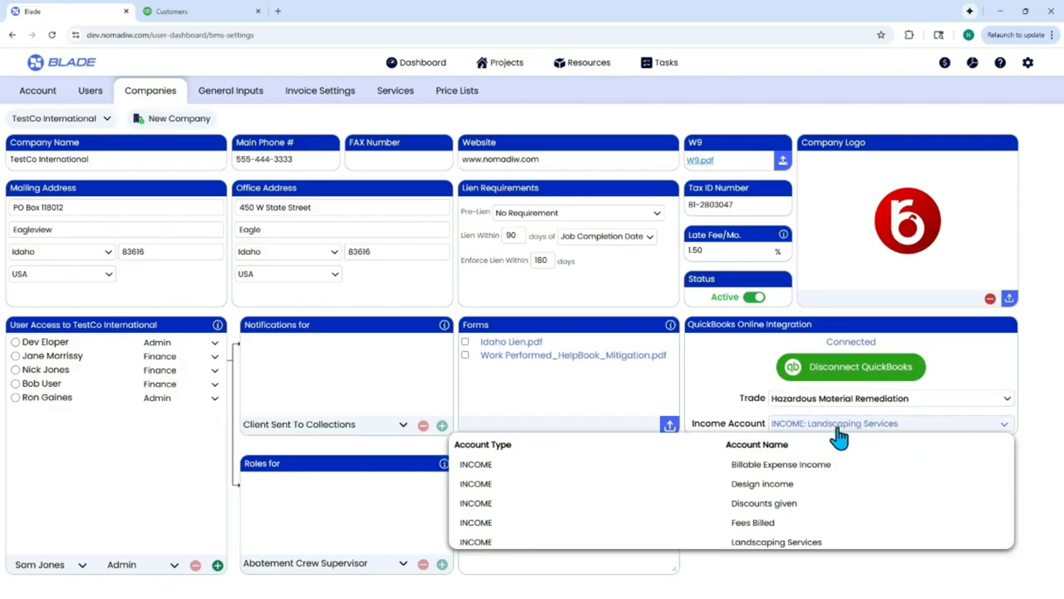
{"action": "scroll", "coordinate": [837, 482], "scroll_direction": "down", "scroll_amount": 5}
{"action": "left_click", "coordinate": [836, 482]}
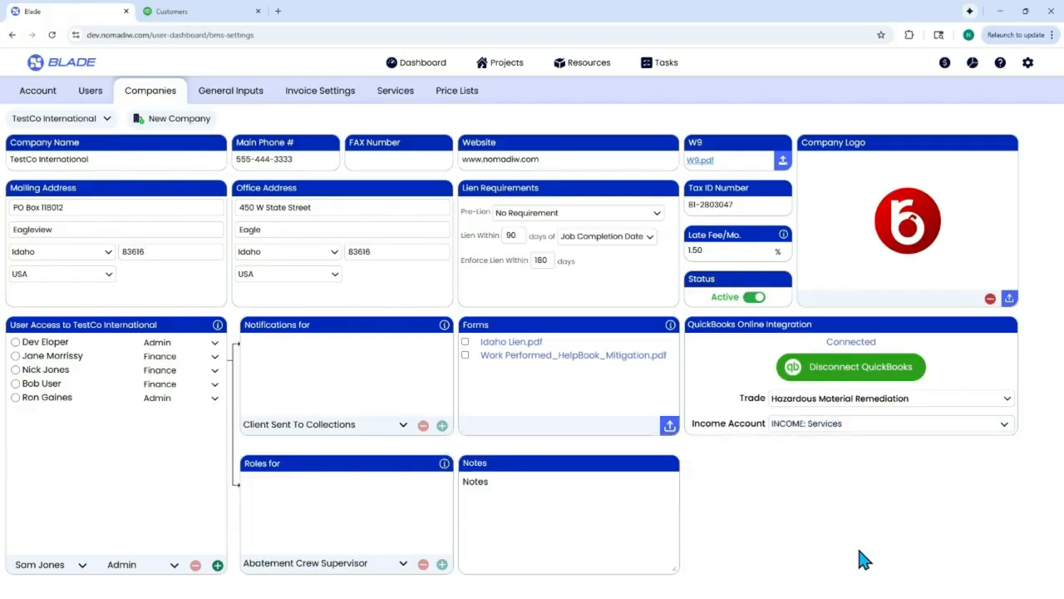
Set the income account for the Fire - Smoke Restoration trade to Services, and reselect the Water Damage Mitigation trade
{"action": "left_click", "coordinate": [836, 401]}
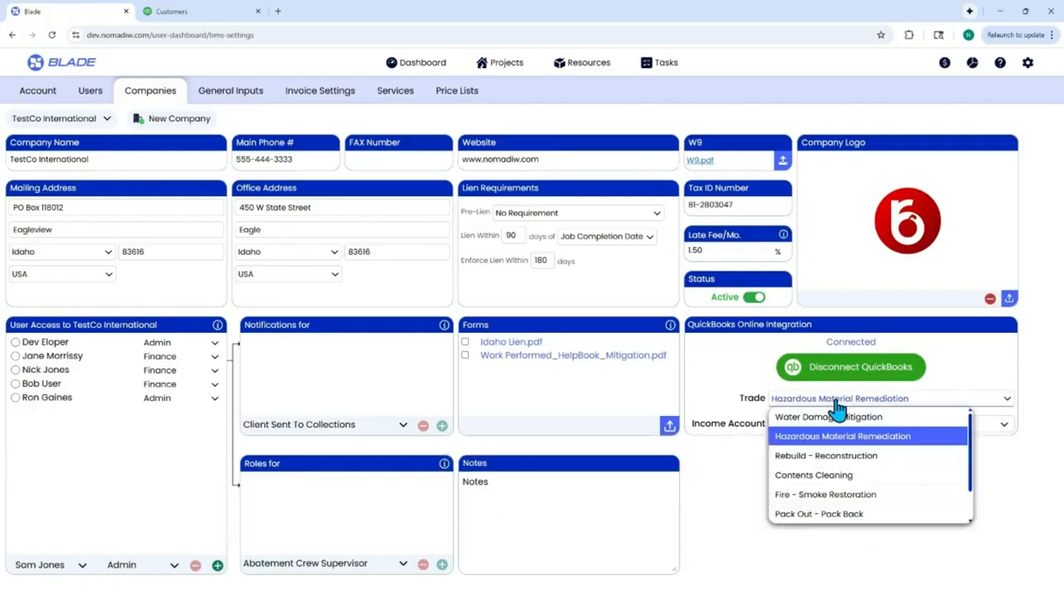
{"action": "left_click", "coordinate": [829, 496]}
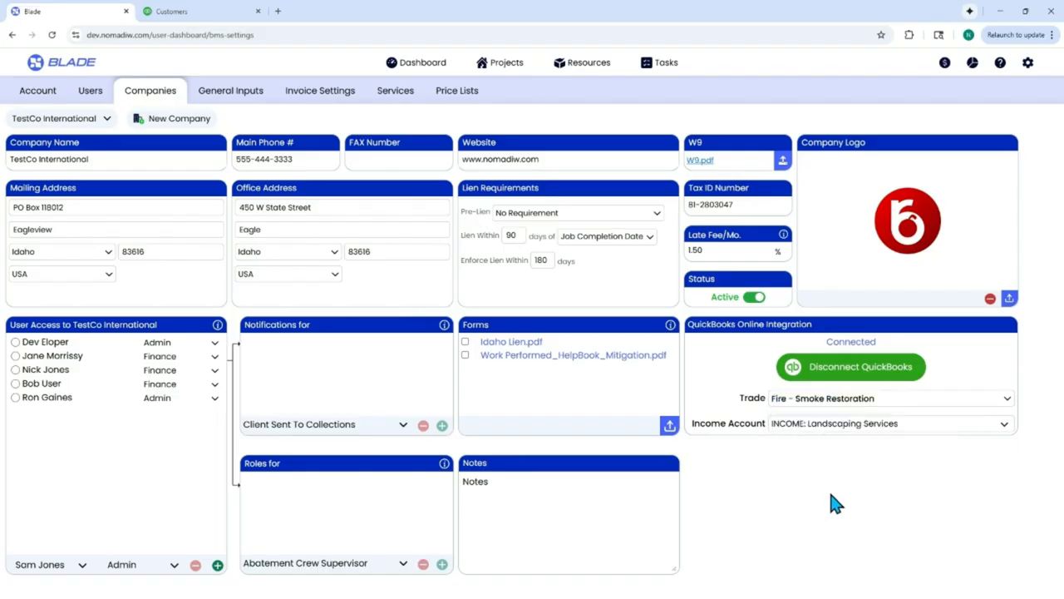
{"action": "left_click", "coordinate": [822, 424]}
{"action": "scroll", "coordinate": [823, 456], "scroll_direction": "down", "scroll_amount": 3}
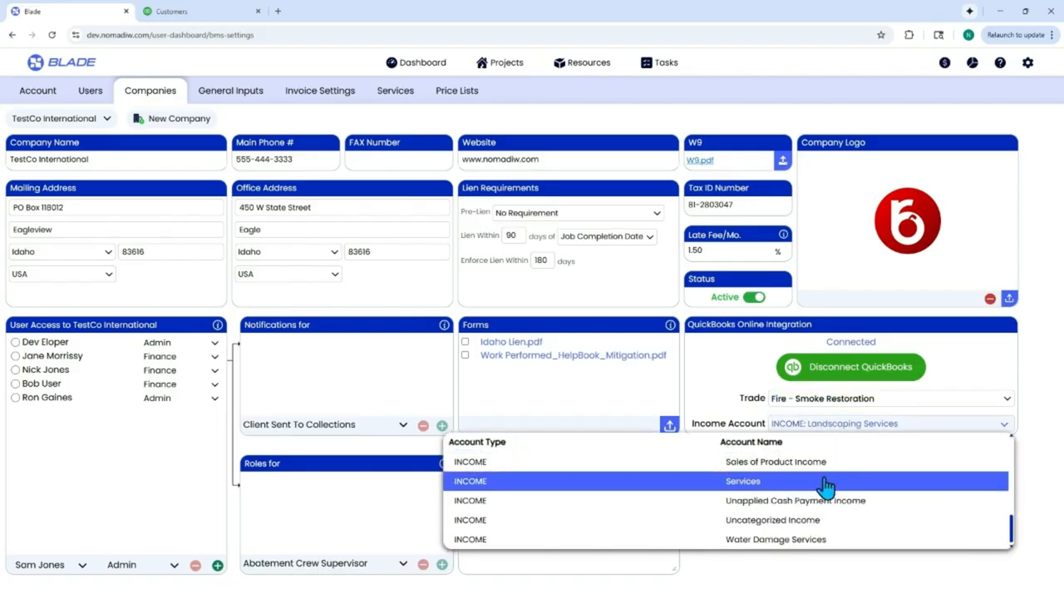
{"action": "left_click", "coordinate": [823, 482]}
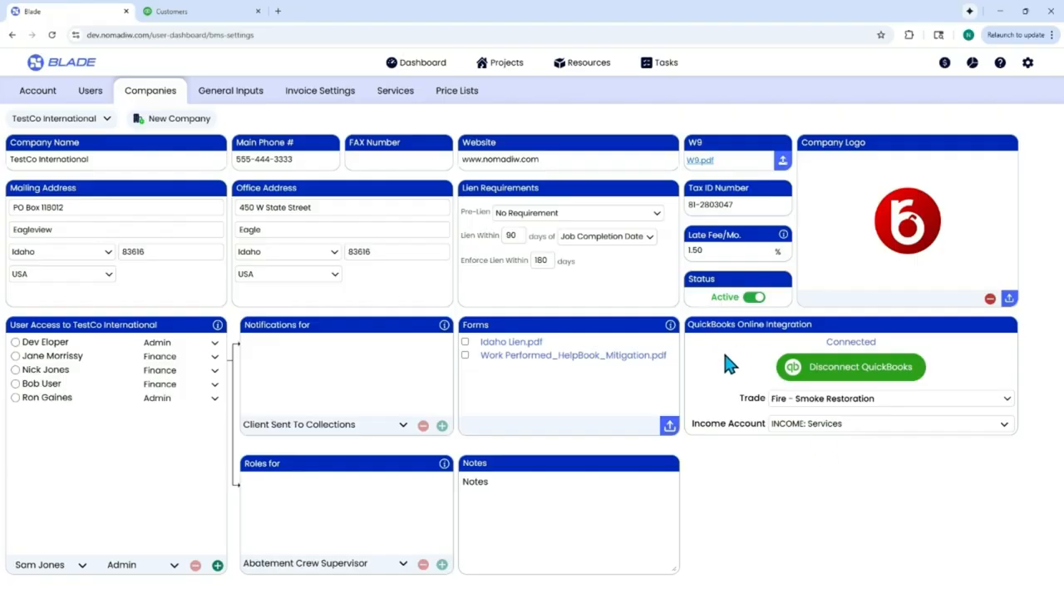
{"action": "left_click", "coordinate": [894, 401]}
{"action": "left_click", "coordinate": [883, 418]}
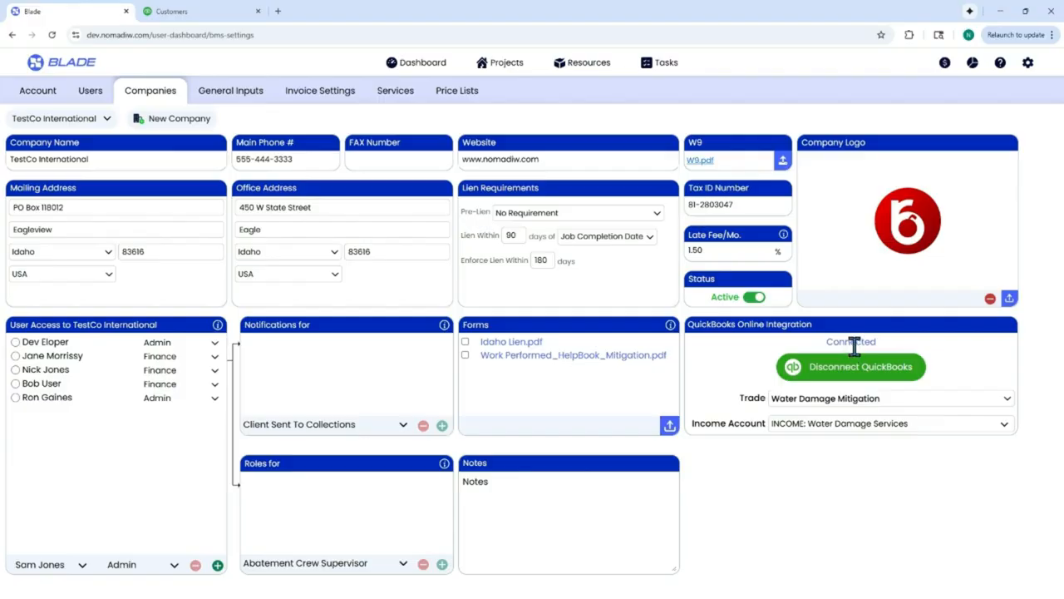
Open the projects list, filter it to TestCo International, and look through its projects
{"action": "left_click", "coordinate": [495, 73]}
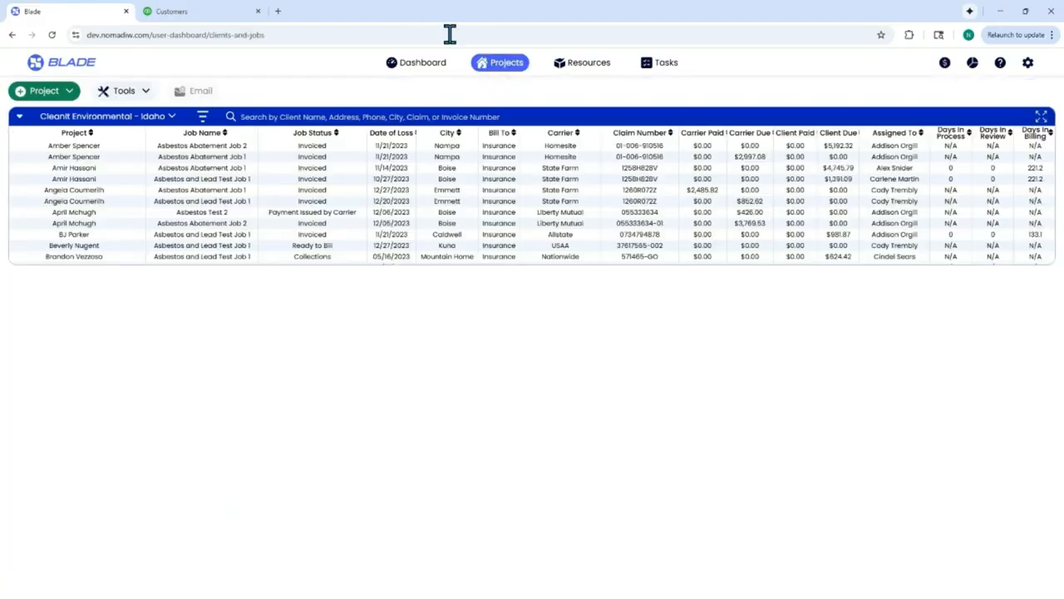
{"action": "left_click", "coordinate": [131, 118]}
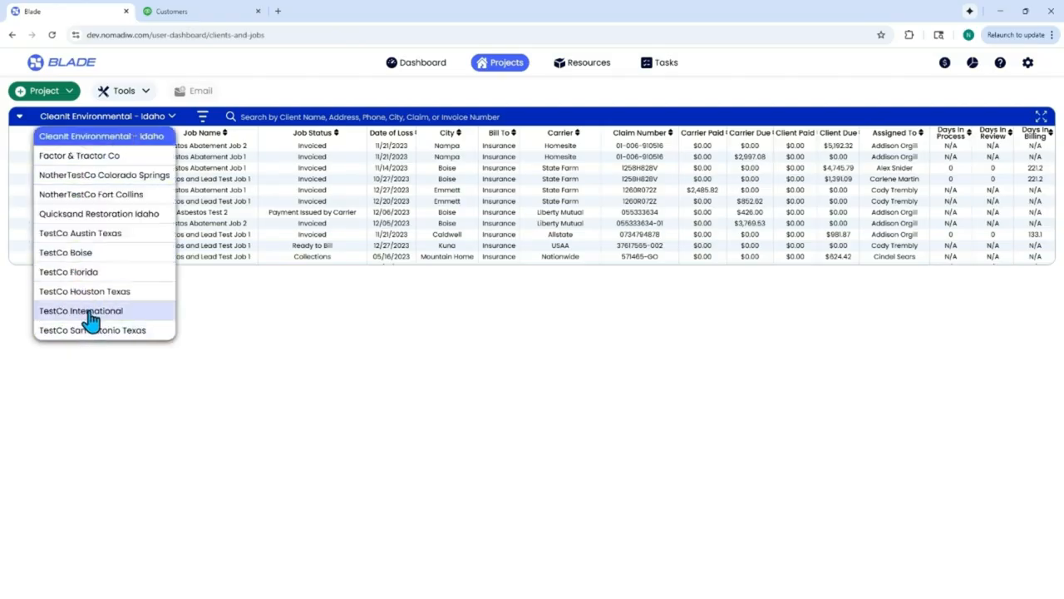
{"action": "left_click", "coordinate": [88, 314]}
{"action": "scroll", "coordinate": [71, 223], "scroll_direction": "down", "scroll_amount": 5}
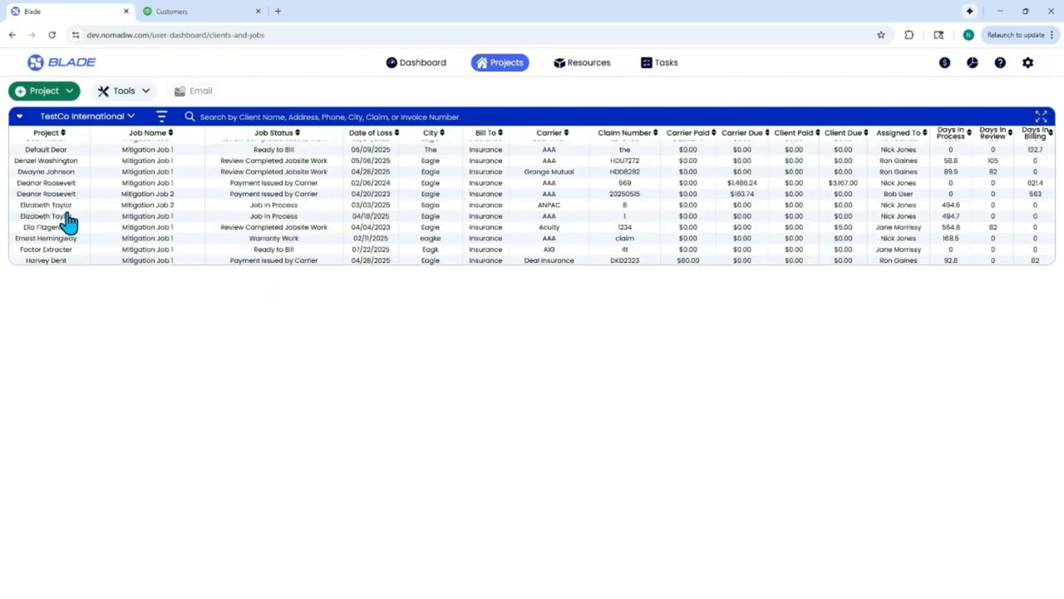
{"action": "scroll", "coordinate": [69, 222], "scroll_direction": "up", "scroll_amount": 3}
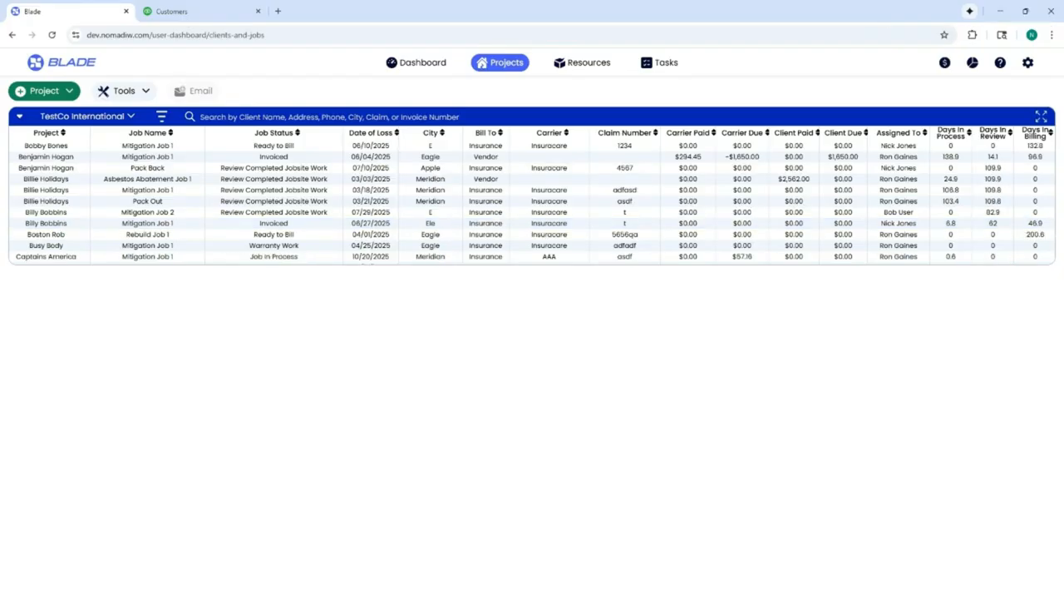
Switch to QuickBooks and look through the customer list for TestCo International customers
{"action": "left_click", "coordinate": [166, 11]}
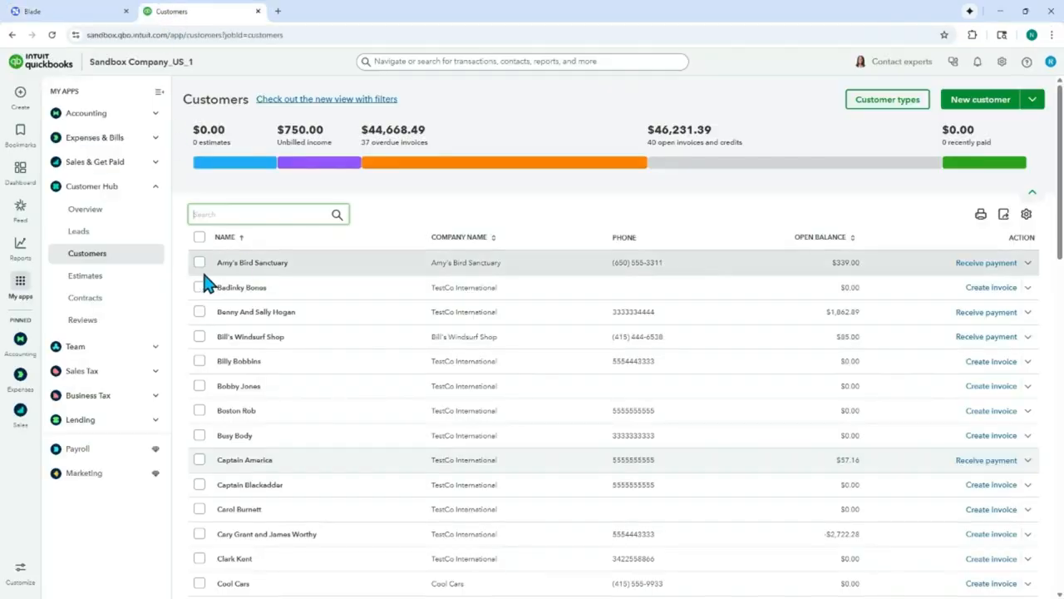
{"action": "scroll", "coordinate": [299, 304], "scroll_direction": "down", "scroll_amount": 2}
{"action": "scroll", "coordinate": [301, 317], "scroll_direction": "down", "scroll_amount": 3}
{"action": "scroll", "coordinate": [302, 312], "scroll_direction": "up", "scroll_amount": 5}
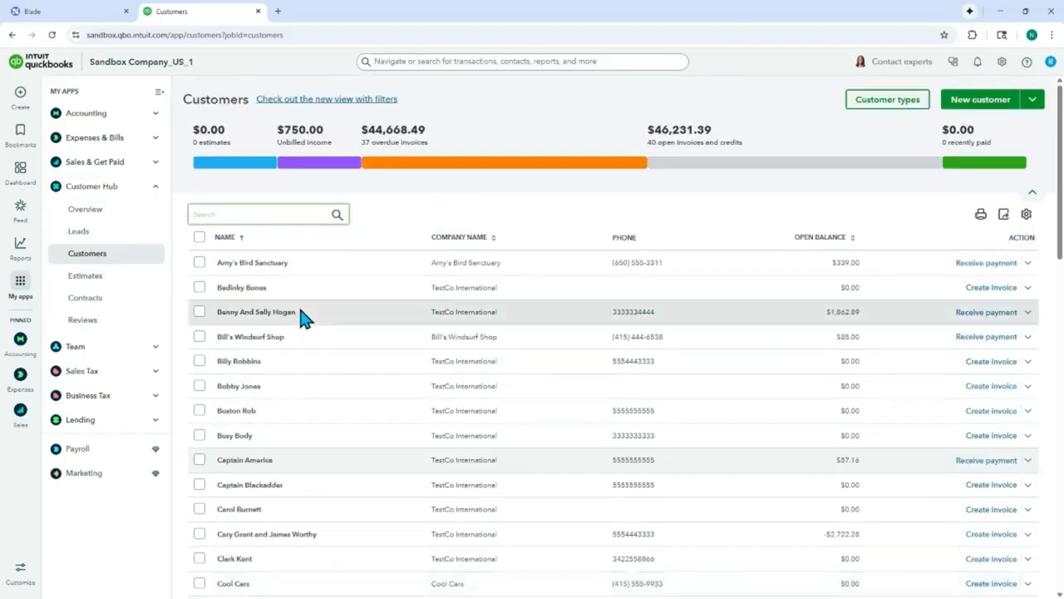
Switch back to Blade and start a new simple project, advancing to the client data
{"action": "left_click", "coordinate": [68, 17]}
{"action": "left_click", "coordinate": [44, 91]}
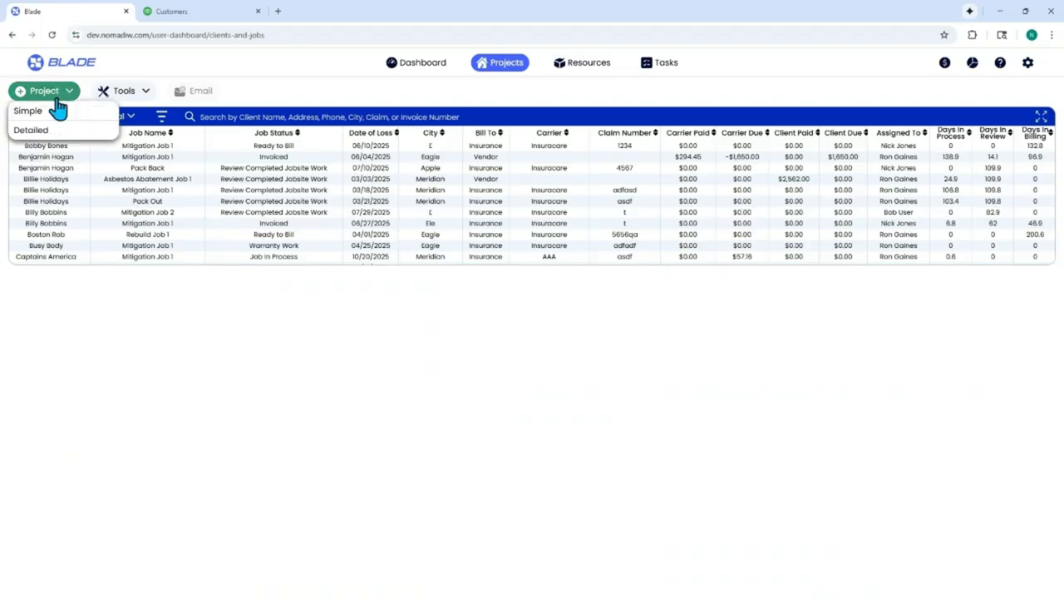
{"action": "left_click", "coordinate": [57, 109]}
{"action": "left_click", "coordinate": [1027, 563]}
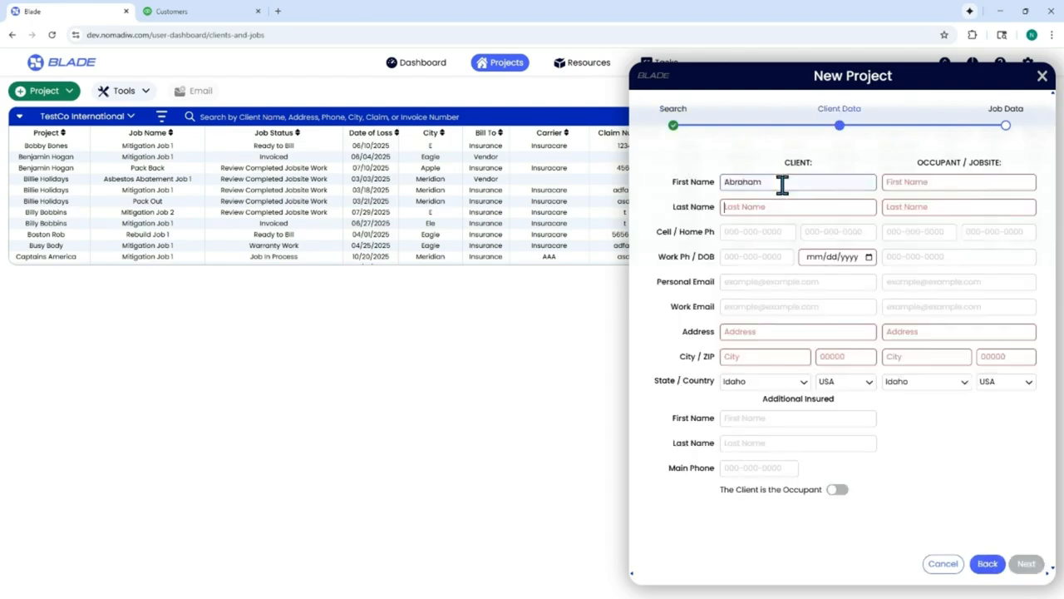
Fill in the client's name, cell phone, date of birth and address, mark the client as the occupant, and continue to the job data
{"action": "type", "text": "ln"}
{"action": "key", "text": "Tab"}
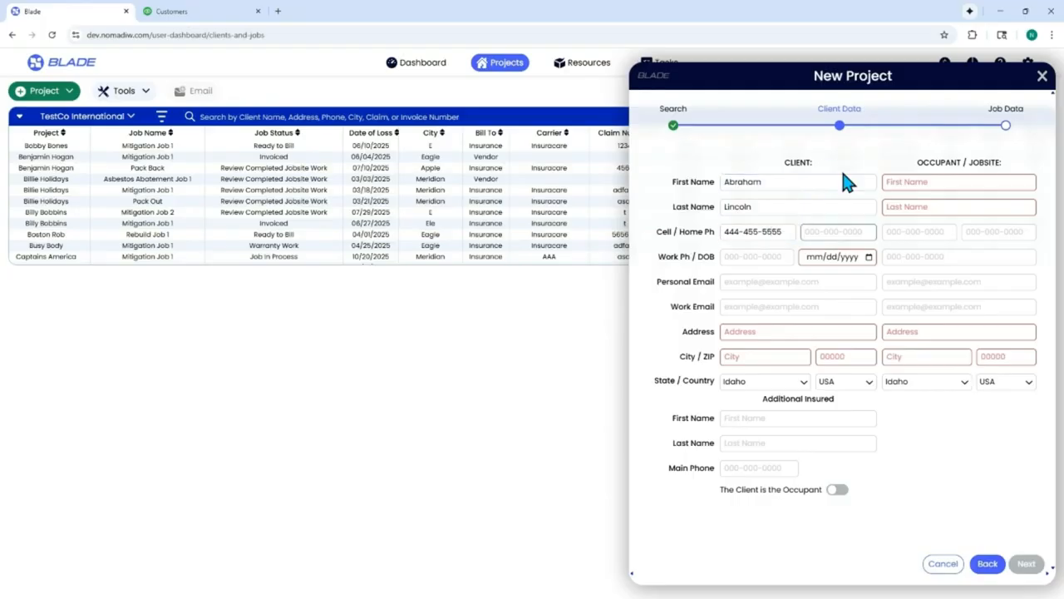
{"action": "left_click", "coordinate": [822, 324]}
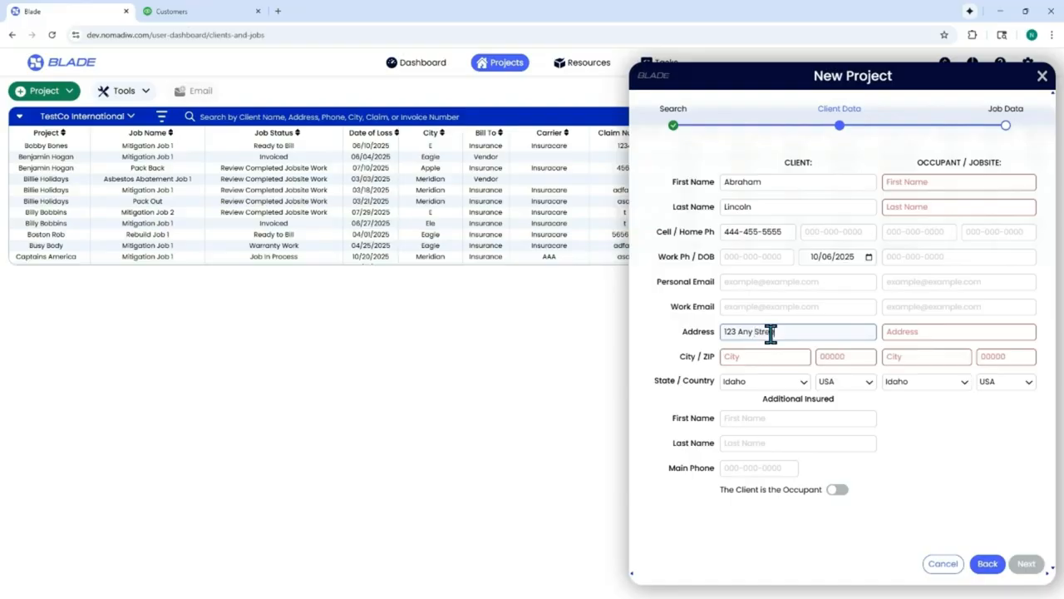
{"action": "key", "text": "Tab"}
{"action": "type", "text": "83838"}
{"action": "left_click", "coordinate": [837, 489]}
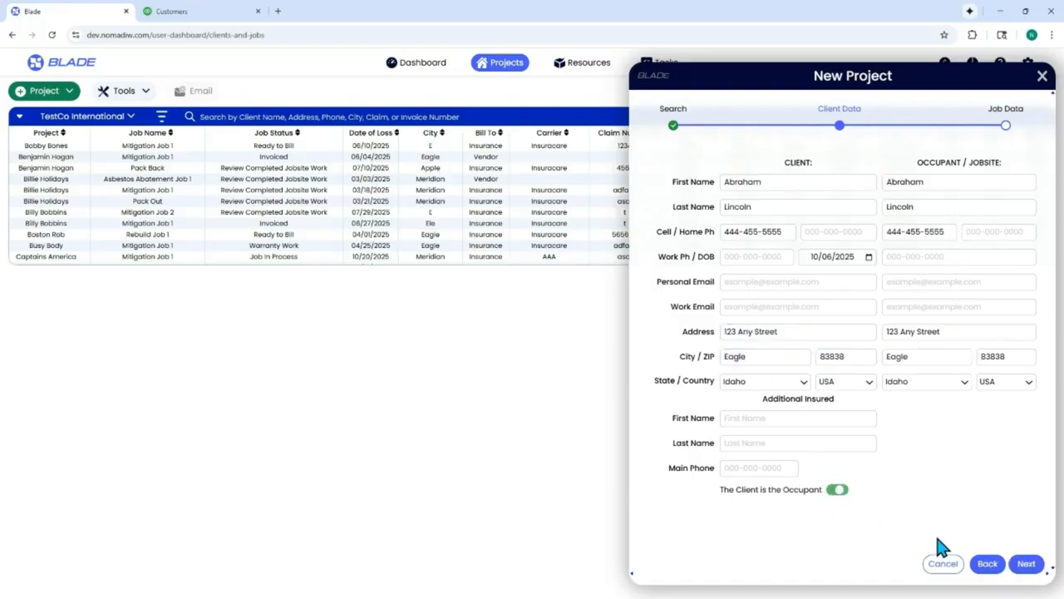
{"action": "left_click", "coordinate": [1018, 572]}
Set the carrier to AZ Home Insurance, fill in the claim number, enter "fasd" as the cause of loss, and add the project
{"action": "left_click", "coordinate": [822, 262]}
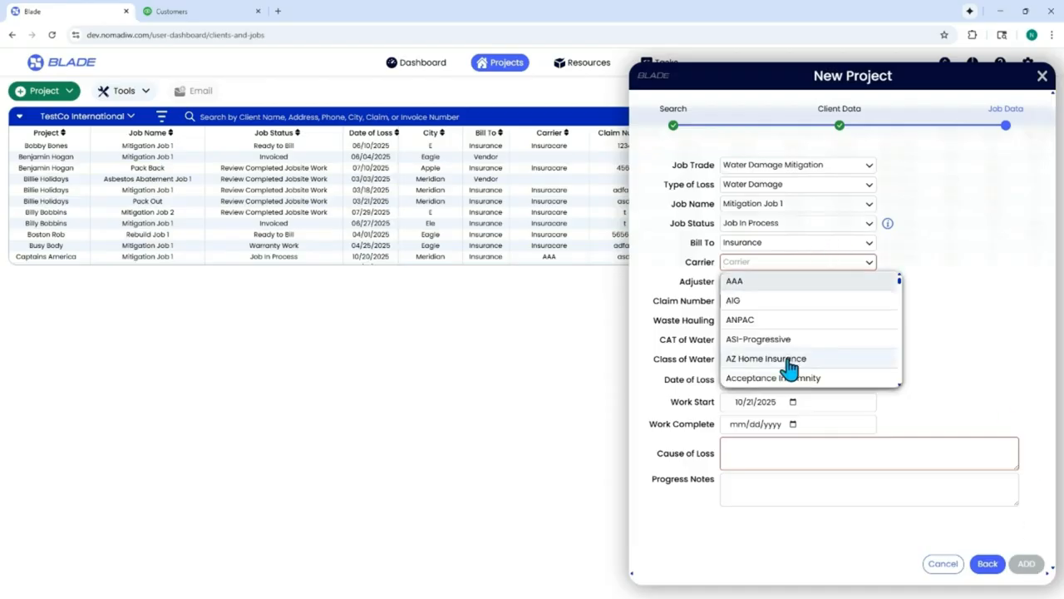
{"action": "left_click", "coordinate": [789, 366]}
{"action": "left_click", "coordinate": [765, 301]}
{"action": "type", "text": "adfas"}
{"action": "left_click", "coordinate": [798, 457]}
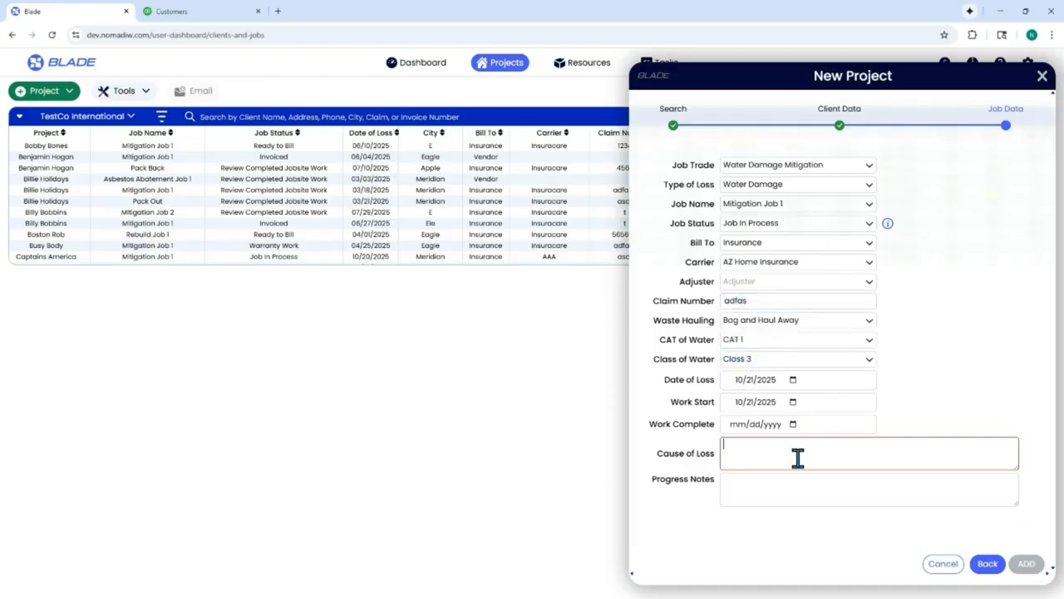
{"action": "type", "text": "faso"}
{"action": "left_click", "coordinate": [859, 495]}
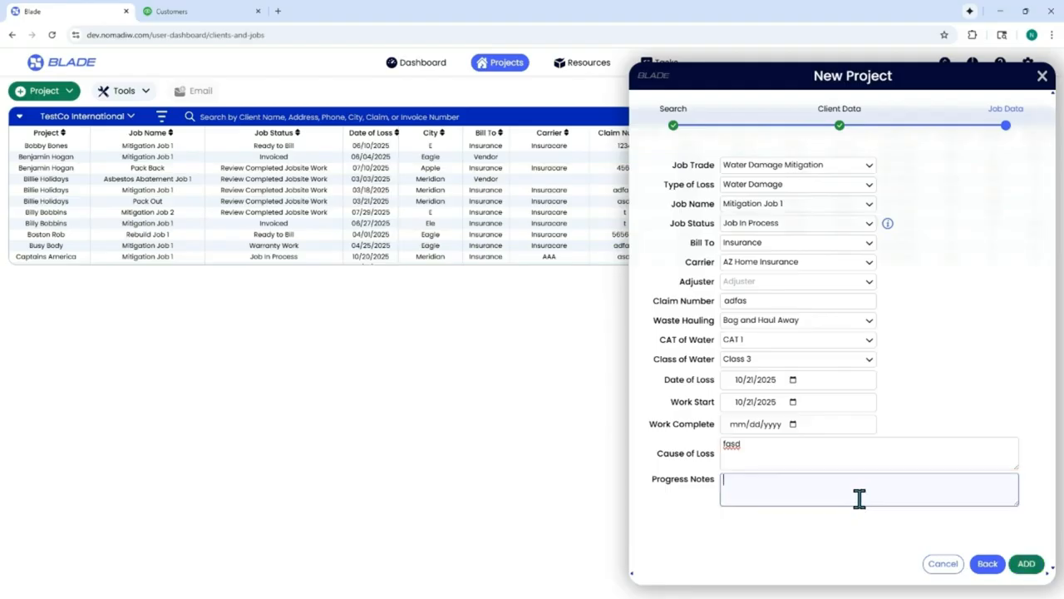
{"action": "left_click", "coordinate": [1026, 563]}
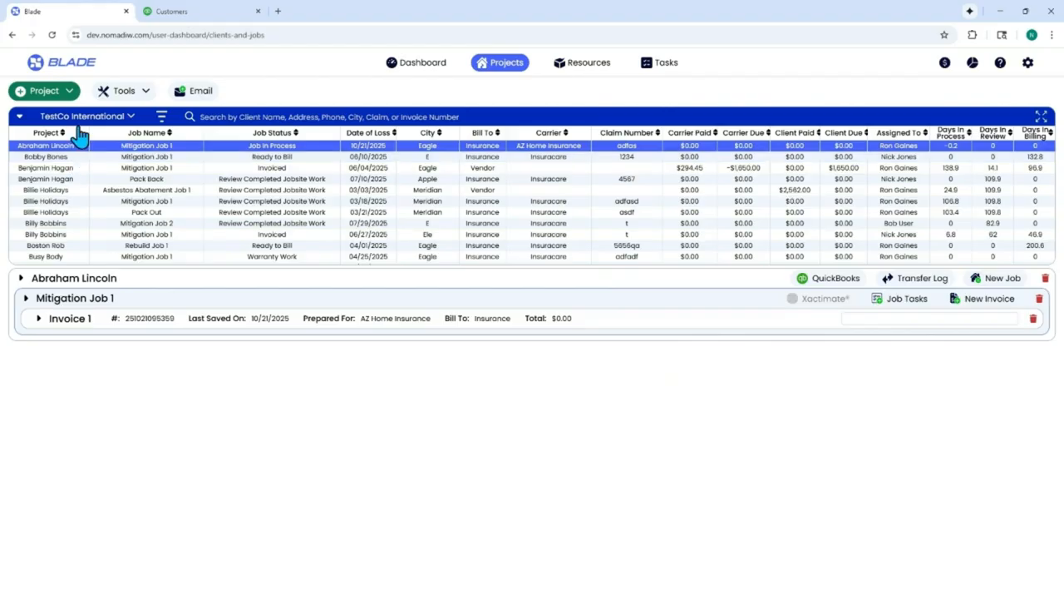
Switch to QuickBooks and open the newly added project client's record from the customer list
{"action": "left_click", "coordinate": [171, 13]}
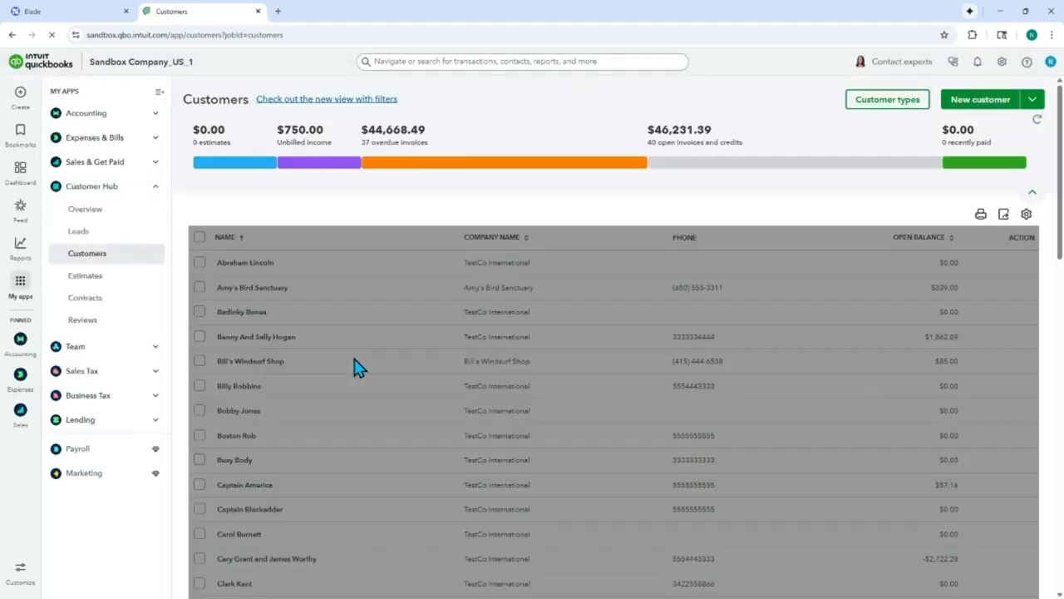
{"action": "scroll", "coordinate": [273, 275], "scroll_direction": "down", "scroll_amount": 2}
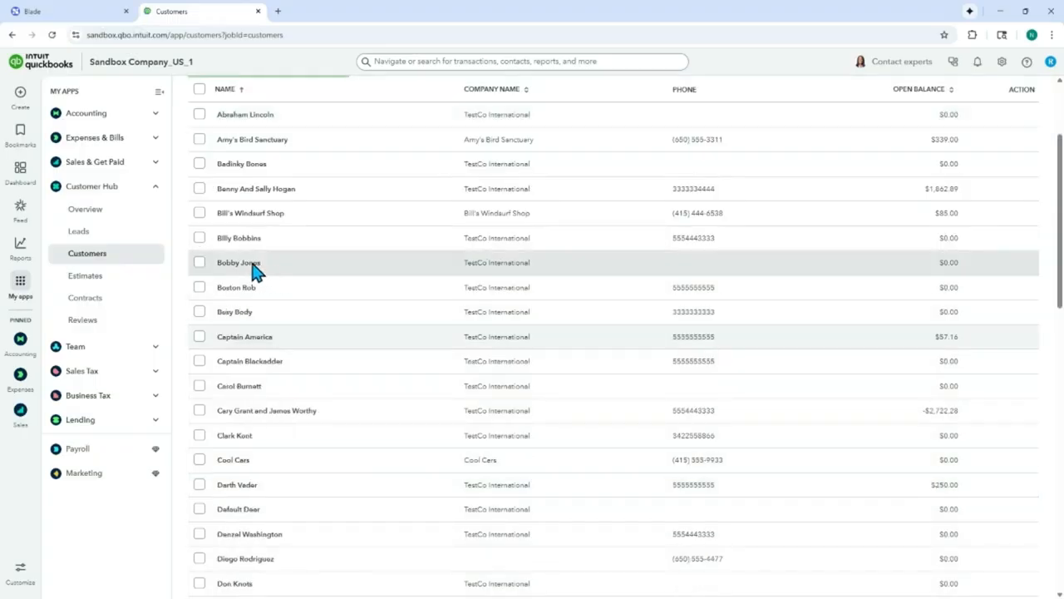
{"action": "scroll", "coordinate": [266, 257], "scroll_direction": "up", "scroll_amount": 1}
{"action": "scroll", "coordinate": [266, 258], "scroll_direction": "up", "scroll_amount": 1}
{"action": "left_click", "coordinate": [266, 264]}
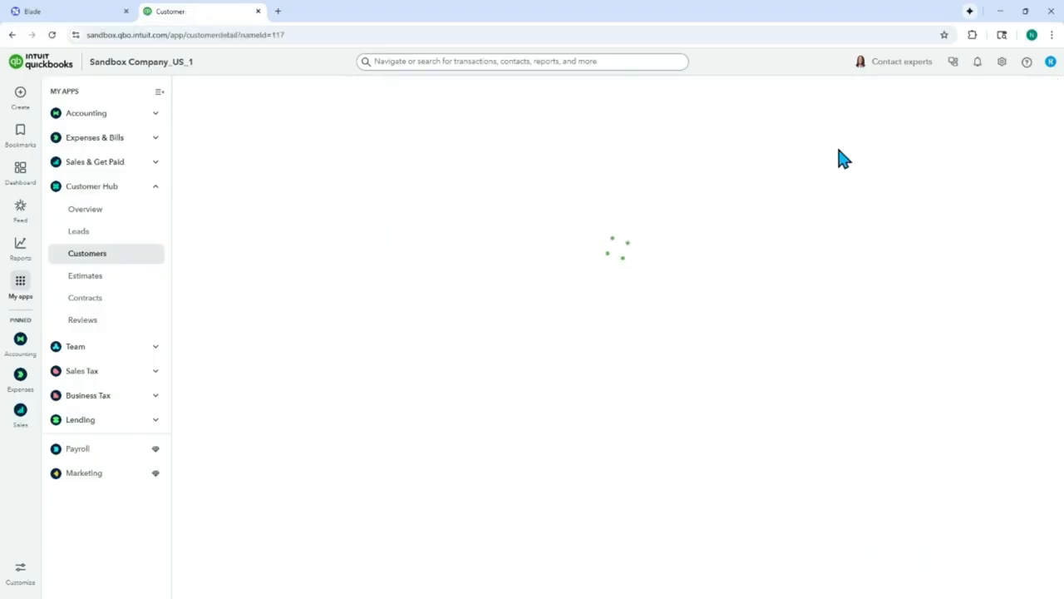
Shorten the customer's first name to its three-letter nickname and save the customer record
{"action": "left_click", "coordinate": [897, 93]}
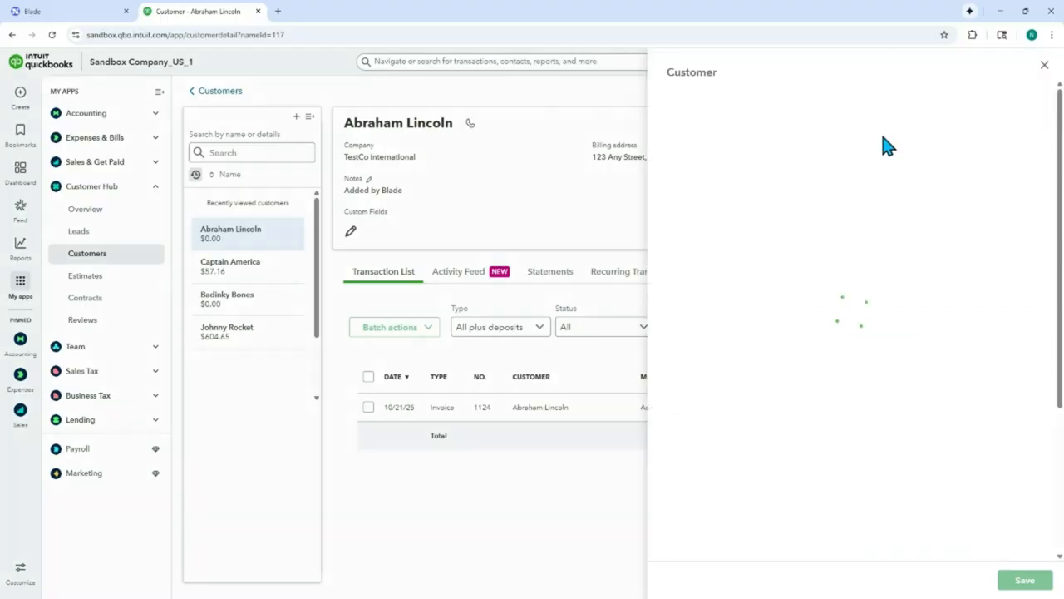
{"action": "left_click", "coordinate": [800, 158]}
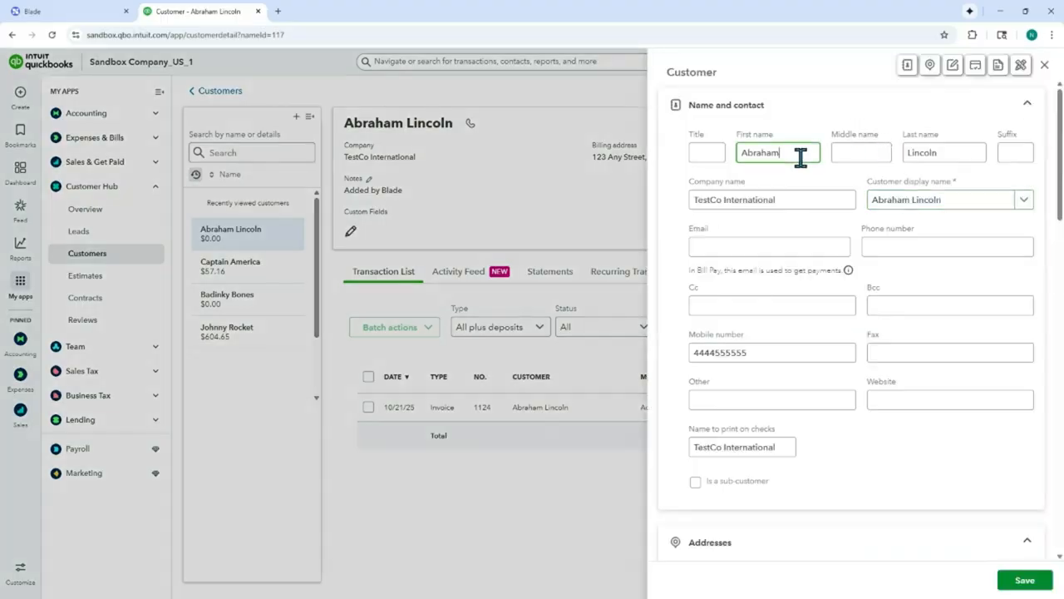
{"action": "key", "text": "BackSpace"}
{"action": "key", "text": "BackSpace"}
{"action": "key", "text": "BackSpace"}
{"action": "key", "text": "BackSpace"}
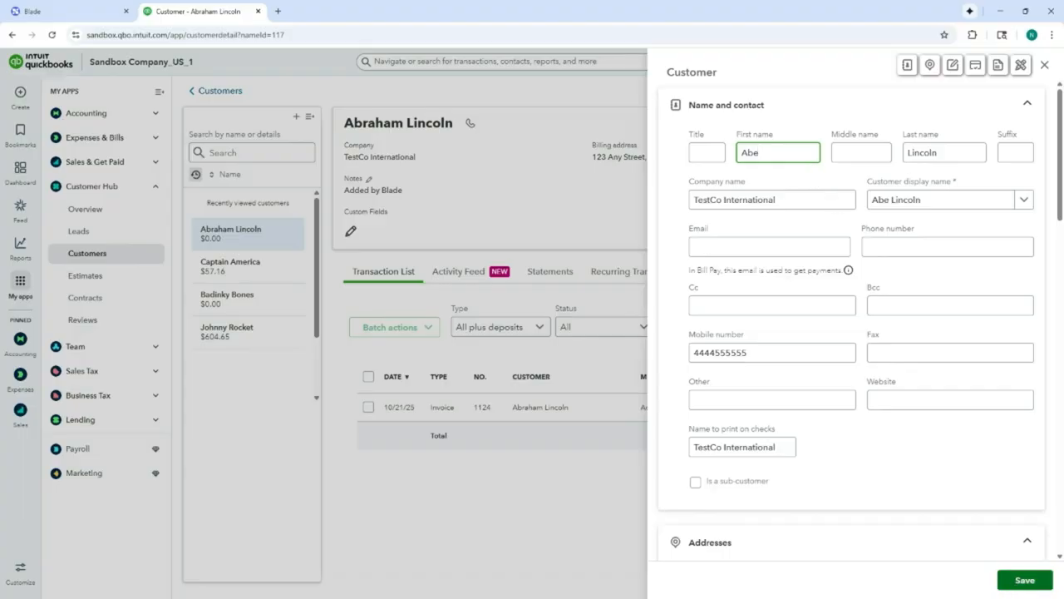
{"action": "left_click", "coordinate": [1023, 580]}
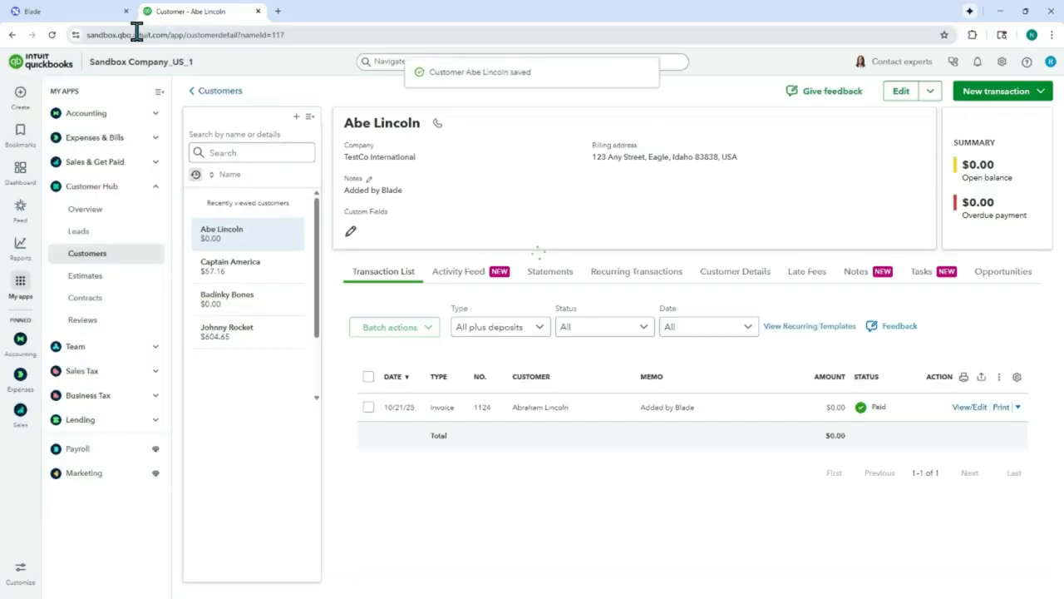
Switch to Blade, refresh the new project by selecting another project and reselecting it, and expand its client details
{"action": "left_click", "coordinate": [74, 12]}
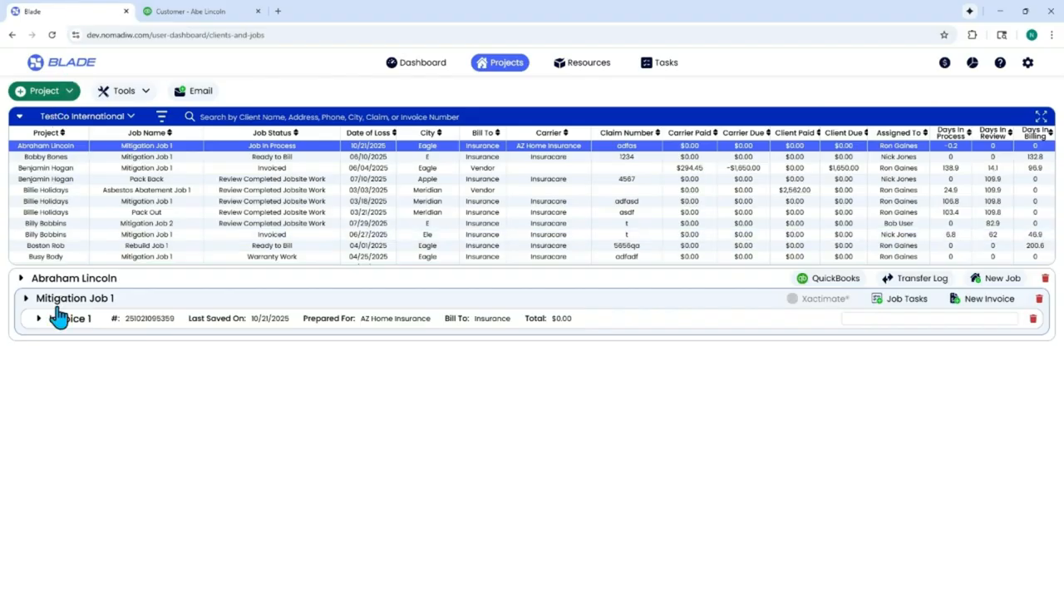
{"action": "left_click", "coordinate": [21, 278]}
{"action": "left_click", "coordinate": [21, 283]}
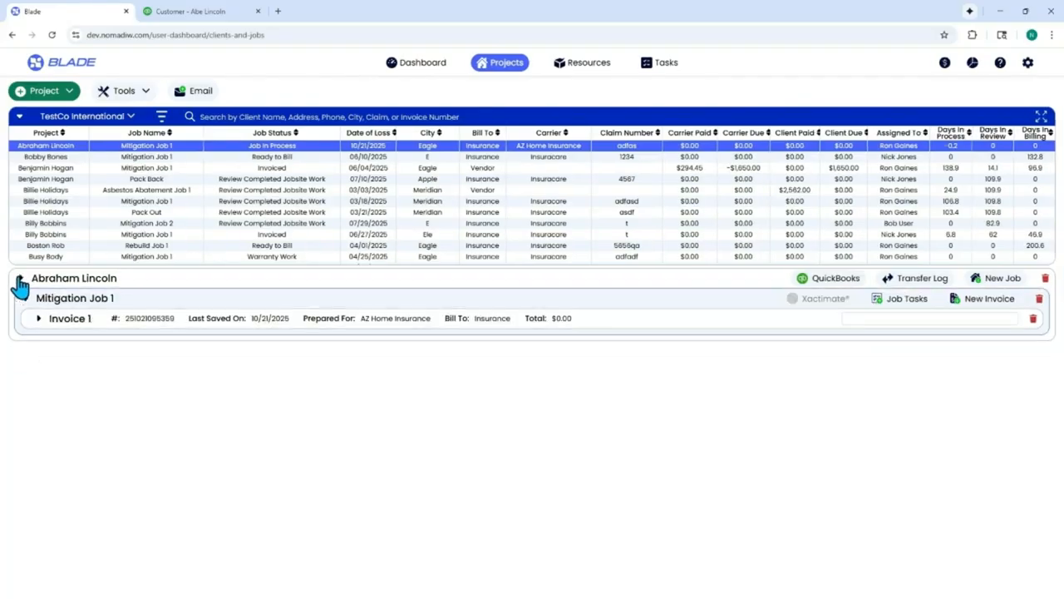
{"action": "left_click", "coordinate": [33, 215]}
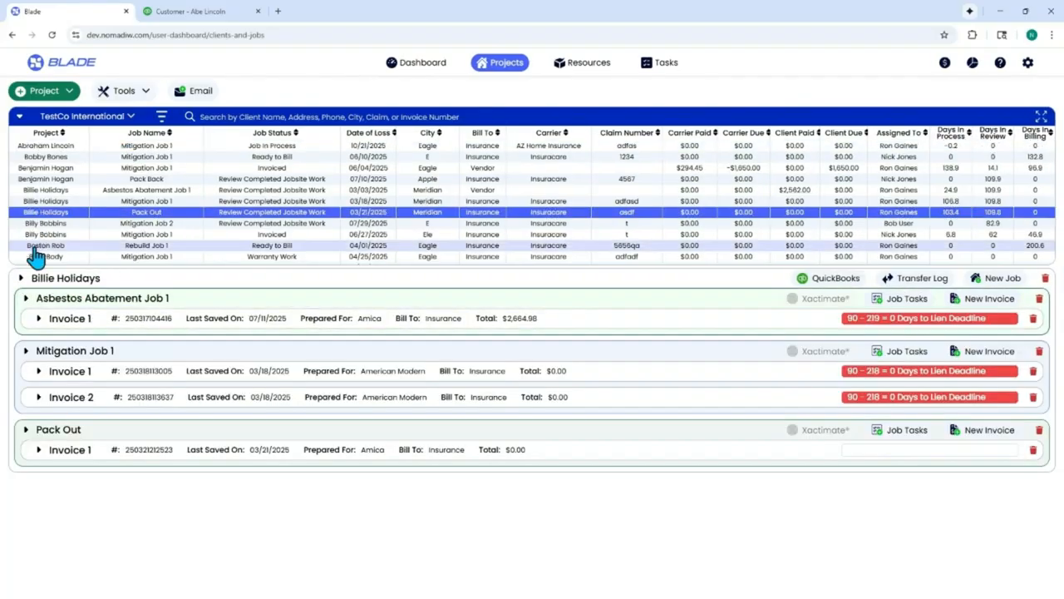
{"action": "left_click", "coordinate": [38, 147]}
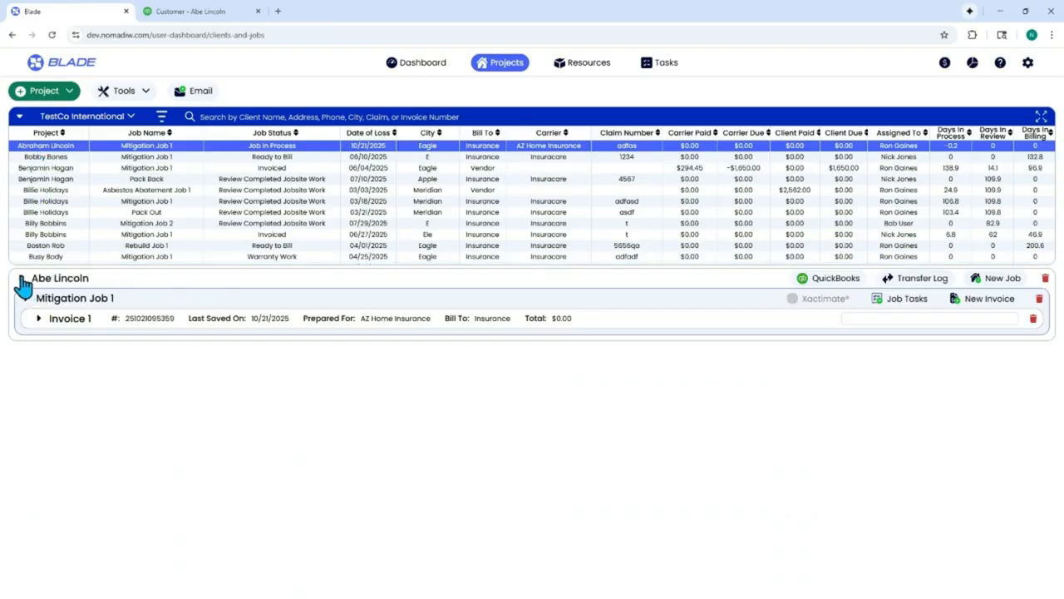
{"action": "left_click", "coordinate": [23, 279]}
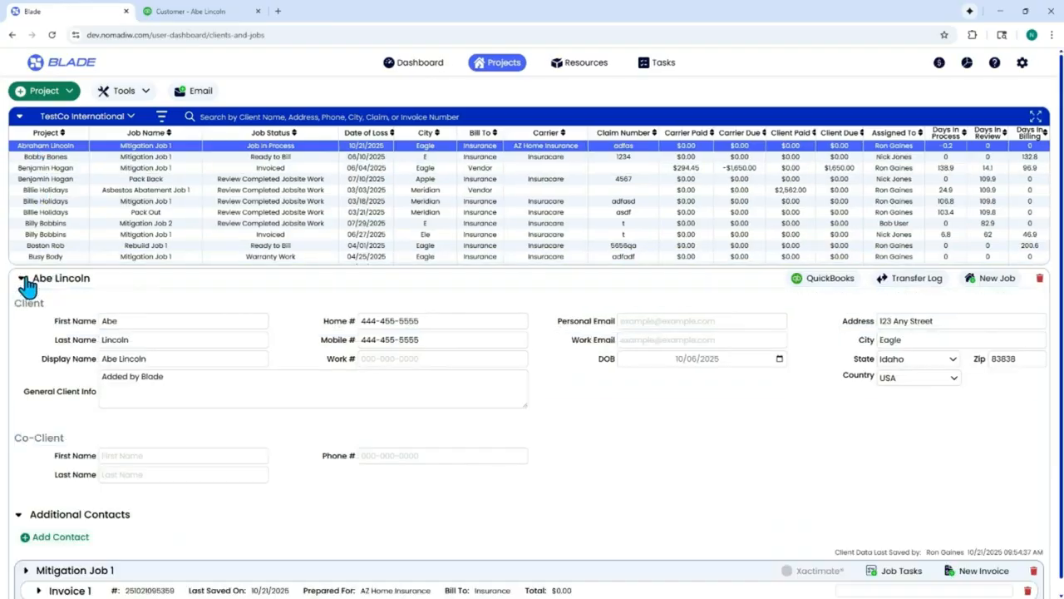
Change the client's first name back to its full form in the project's client details
{"action": "left_click", "coordinate": [122, 322]}
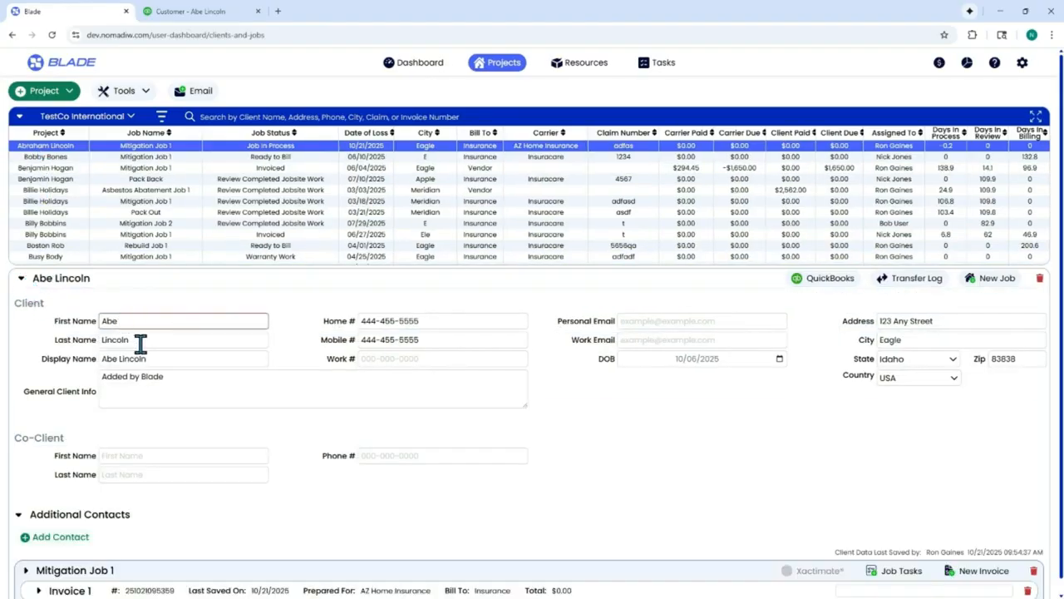
{"action": "left_click", "coordinate": [142, 342]}
{"action": "left_click", "coordinate": [138, 330]}
{"action": "key", "text": "Tab"}
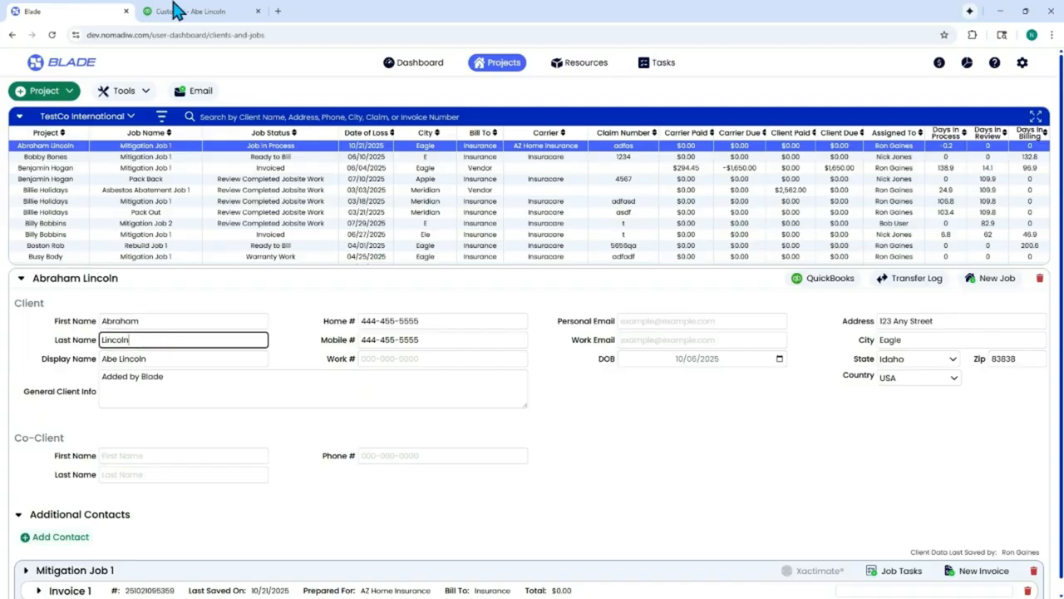
Switch to QuickBooks, reload the customer page, and check the name and contact details without changing them
{"action": "left_click", "coordinate": [175, 11]}
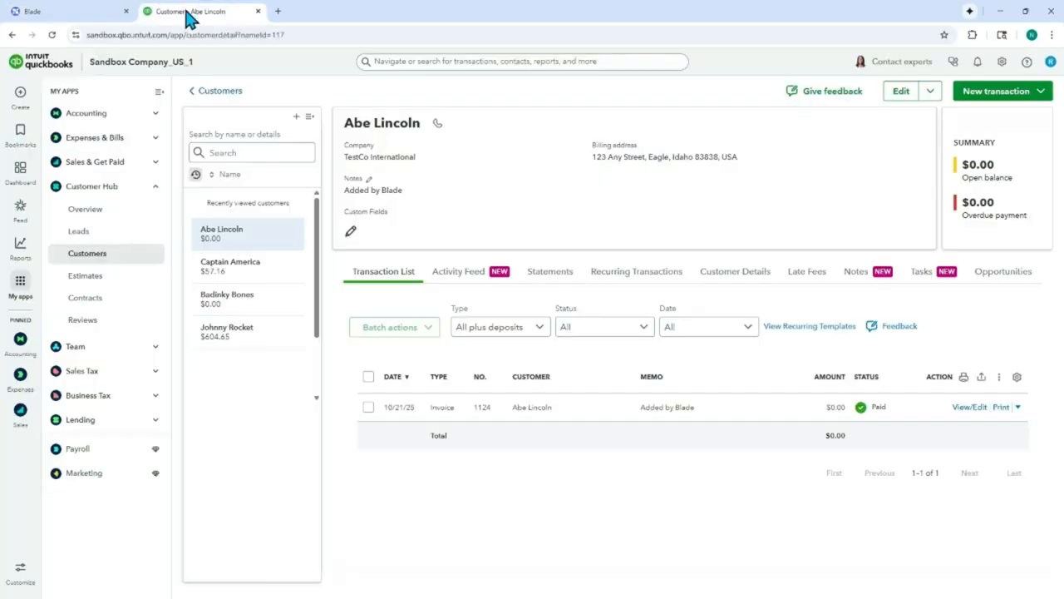
{"action": "left_click", "coordinate": [51, 36]}
{"action": "left_click", "coordinate": [901, 97]}
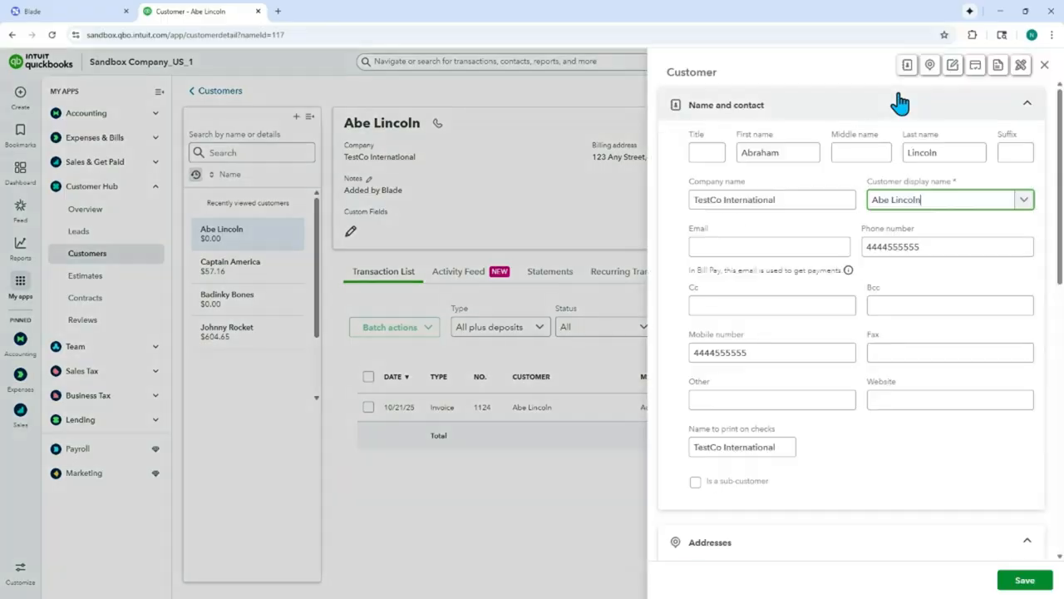
{"action": "left_click", "coordinate": [781, 158]}
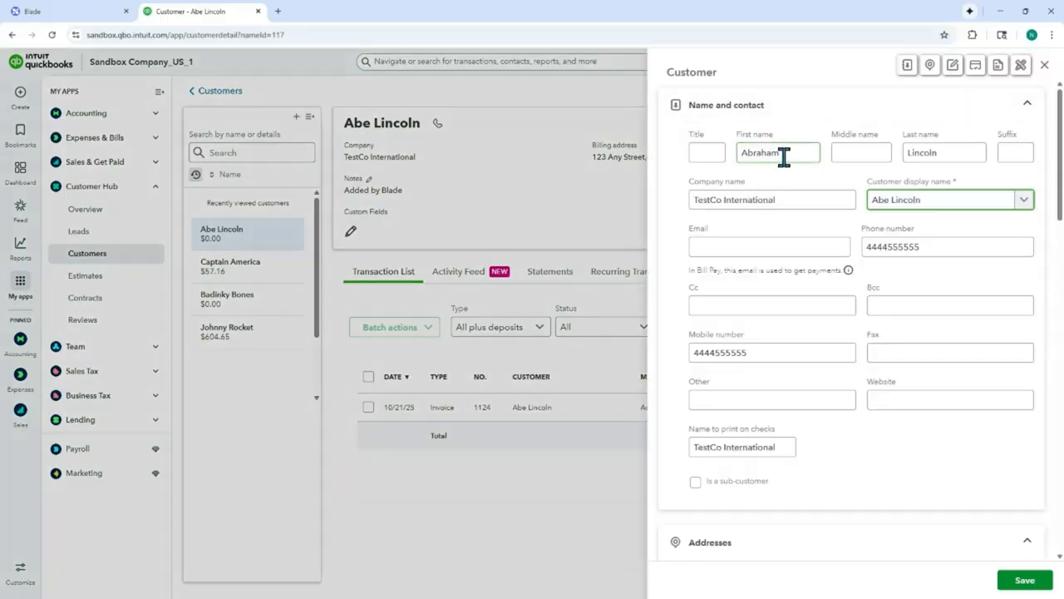
{"action": "left_click", "coordinate": [1044, 65]}
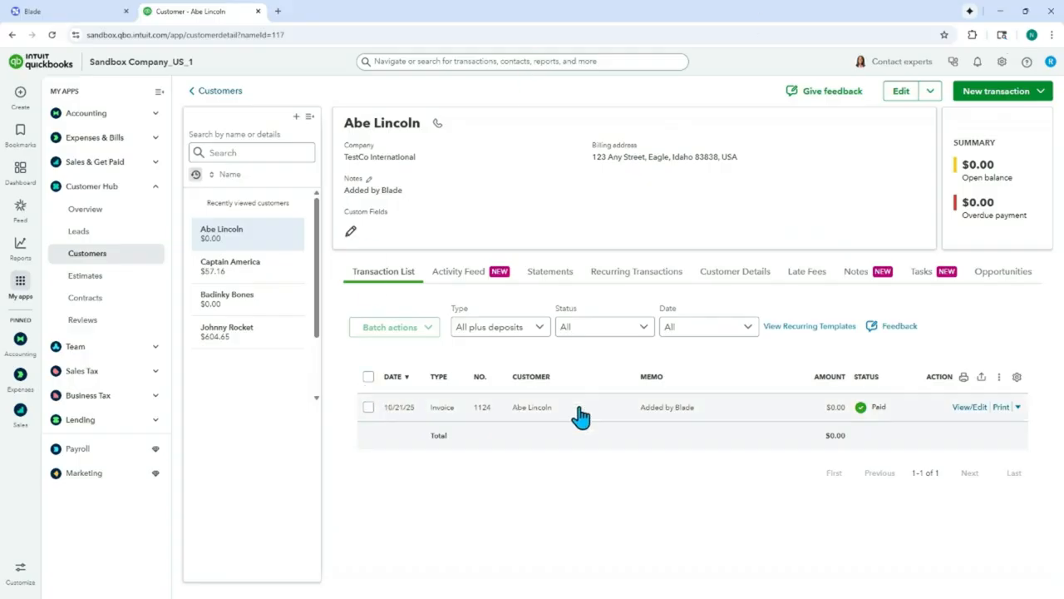
Switch to Blade, open Invoice 1 of Mitigation Job 1, and compare it with the customer's transaction list in QuickBooks
{"action": "left_click", "coordinate": [84, 12]}
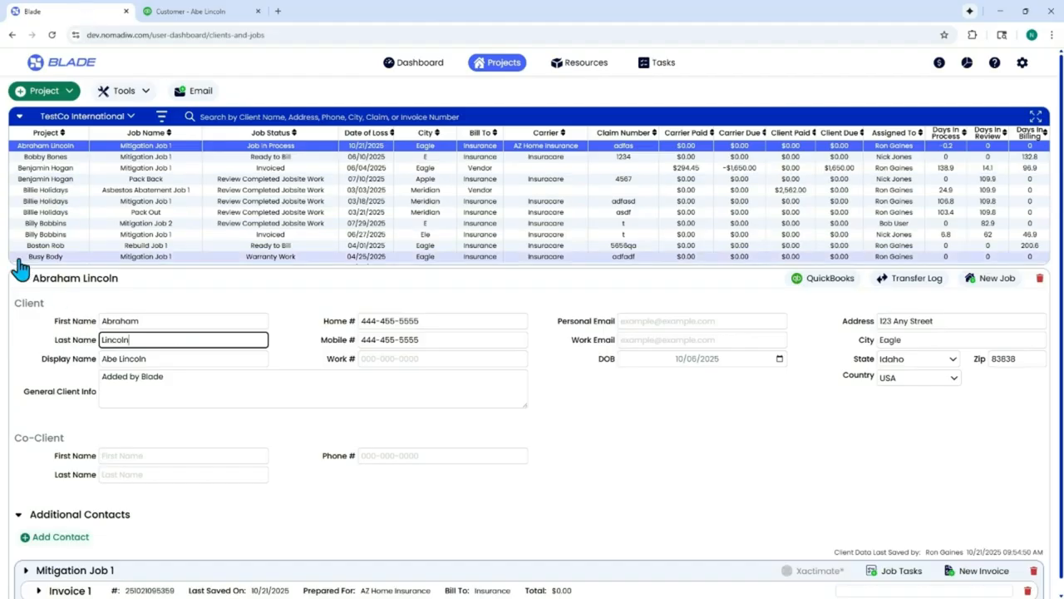
{"action": "left_click", "coordinate": [23, 277]}
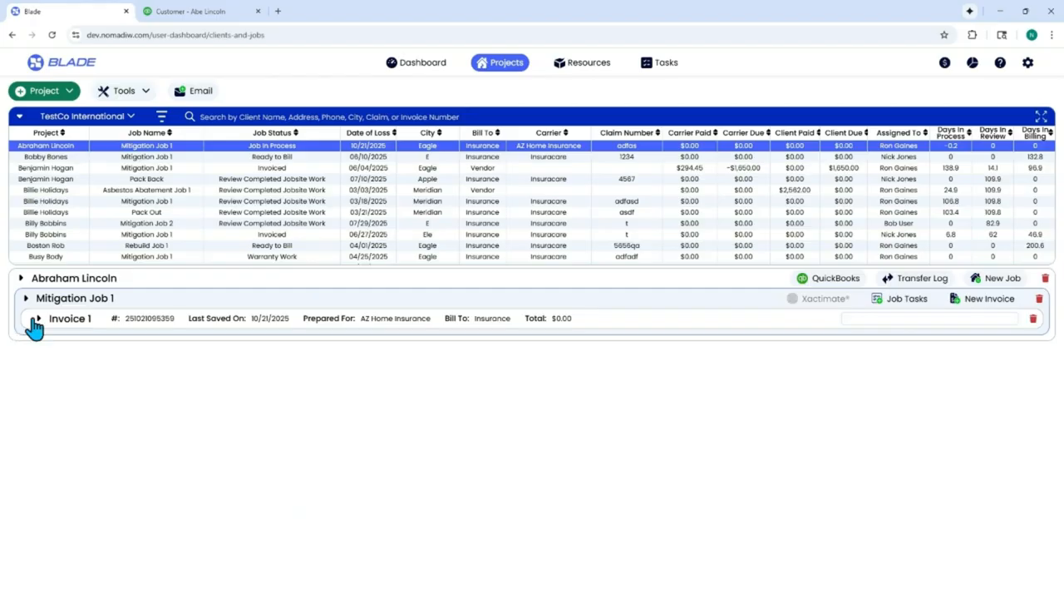
{"action": "left_click", "coordinate": [38, 319]}
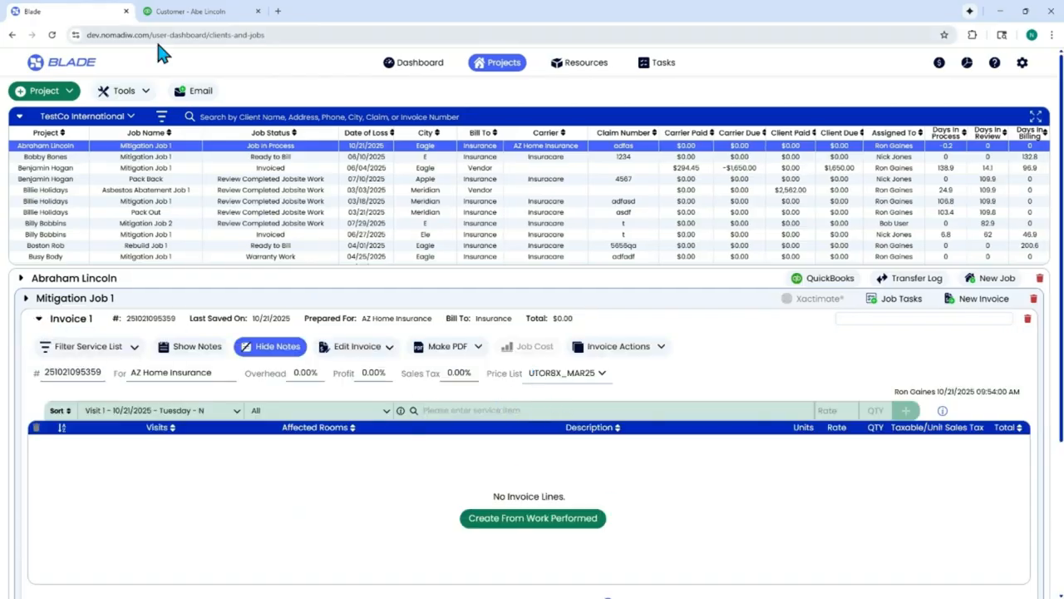
{"action": "left_click", "coordinate": [173, 12]}
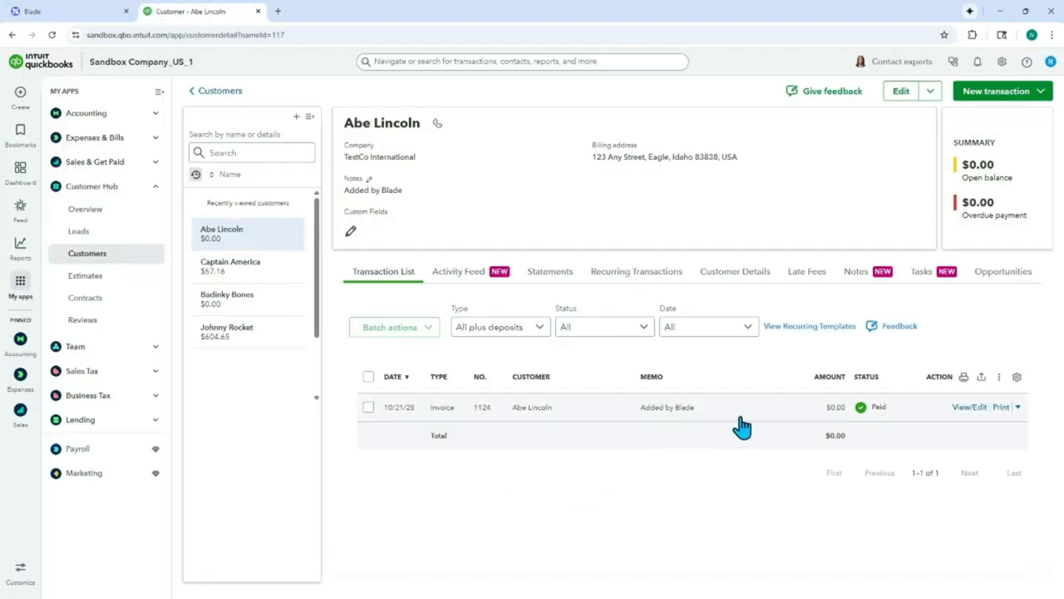
Return to Blade and add the Clean Floor - Light service item to Invoice 1 with a quantity of 23
{"action": "left_click", "coordinate": [106, 15]}
{"action": "left_click", "coordinate": [471, 410]}
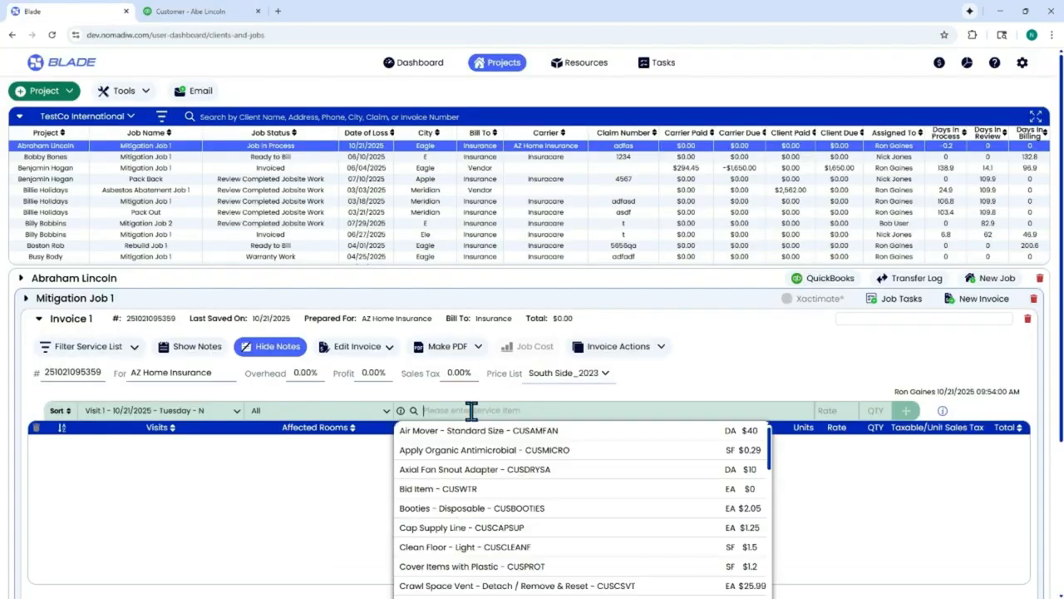
{"action": "type", "text": "clean"}
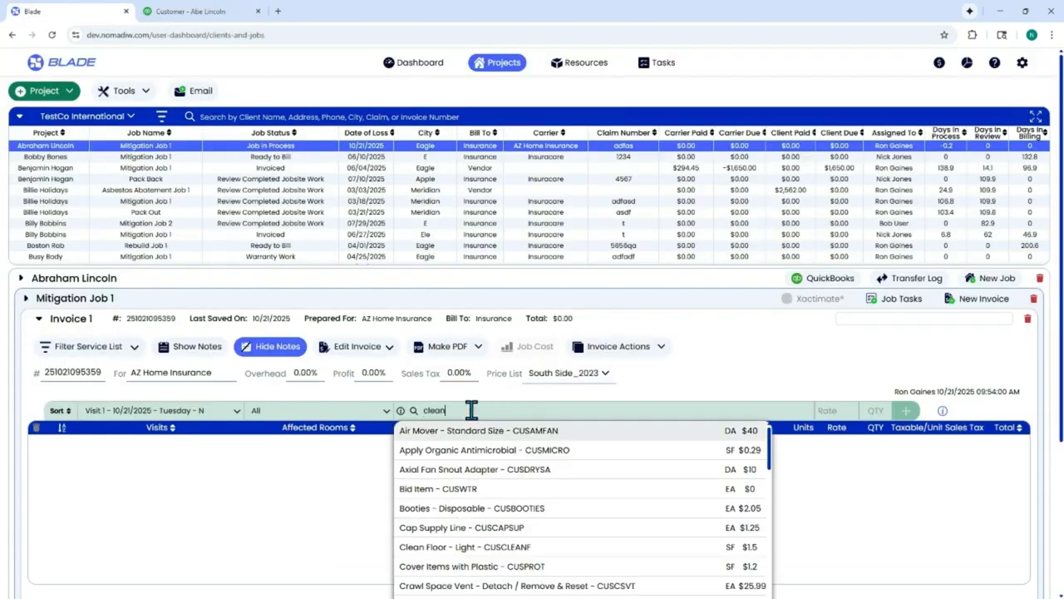
{"action": "left_click", "coordinate": [478, 438]}
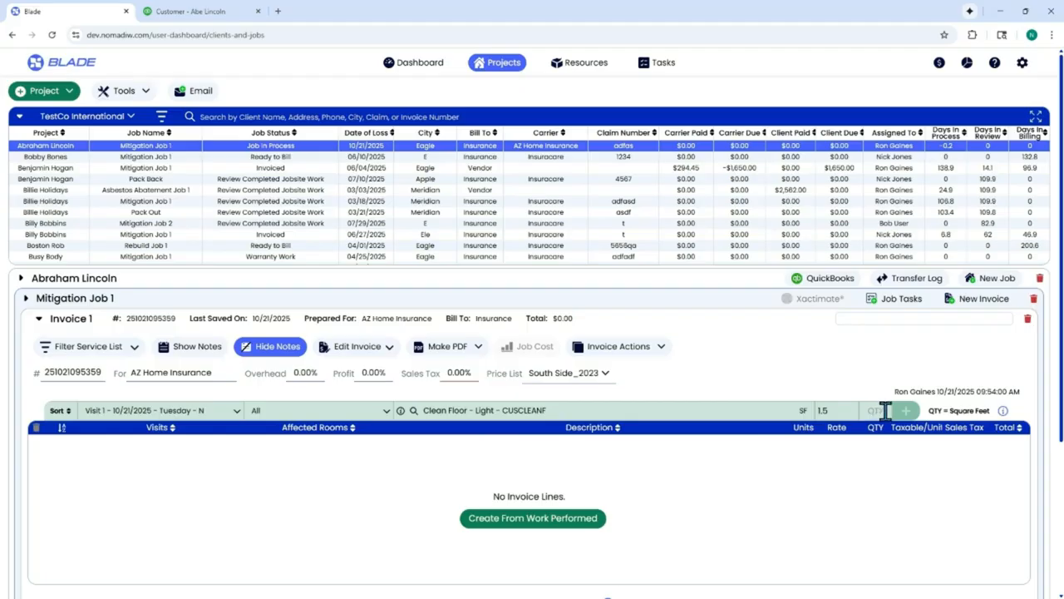
{"action": "left_click", "coordinate": [877, 410]}
{"action": "type", "text": "23"}
{"action": "key", "text": "Return"}
Add the Booties - Disposable service item to Invoice 1 with a quantity of 2
{"action": "type", "text": "booties"}
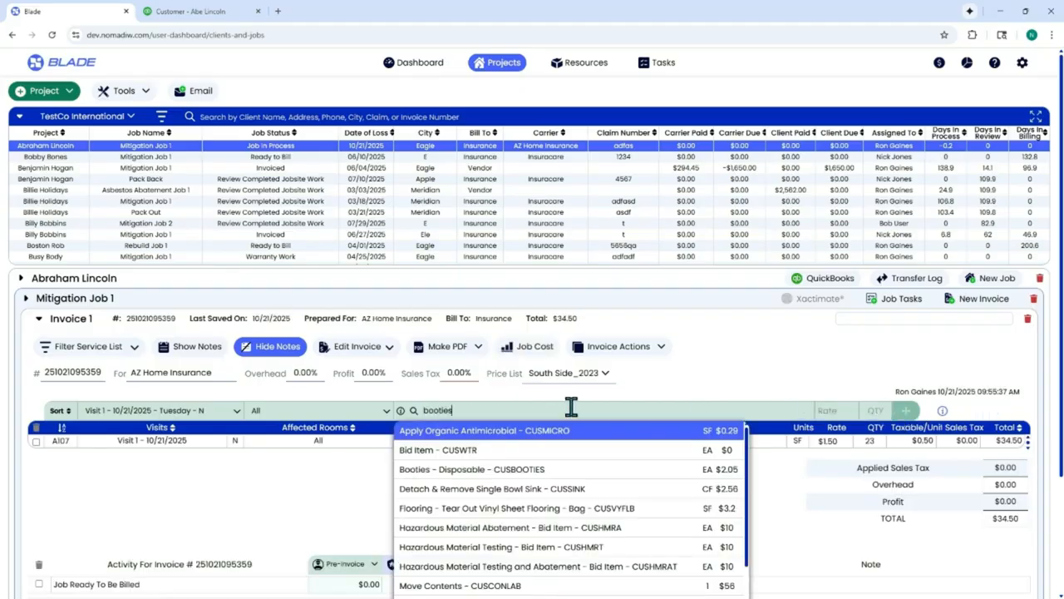
{"action": "left_click", "coordinate": [441, 438]}
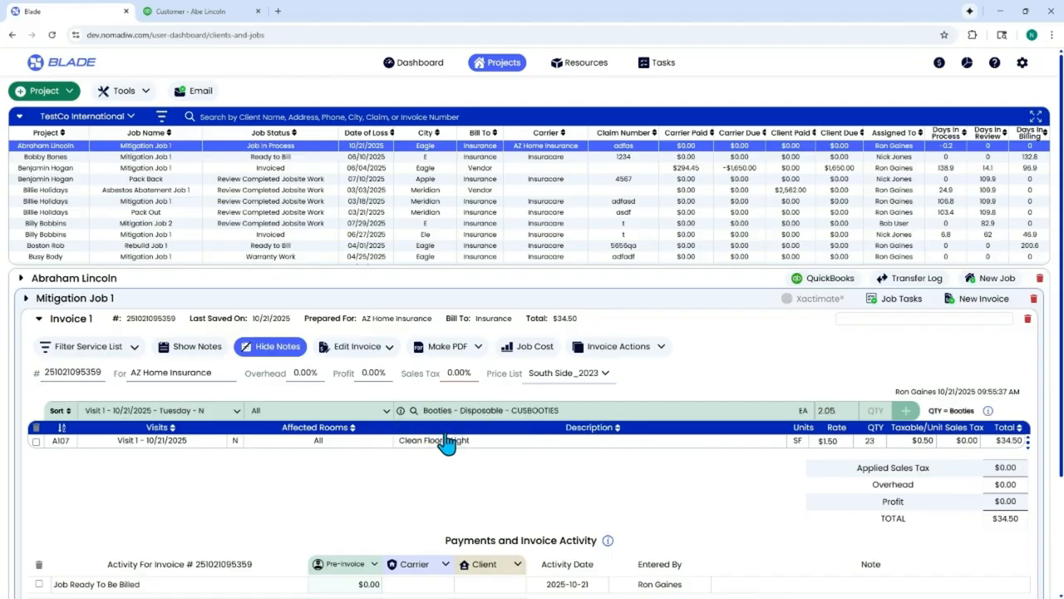
{"action": "left_click", "coordinate": [865, 411]}
{"action": "type", "text": "2"}
{"action": "left_click", "coordinate": [906, 410]}
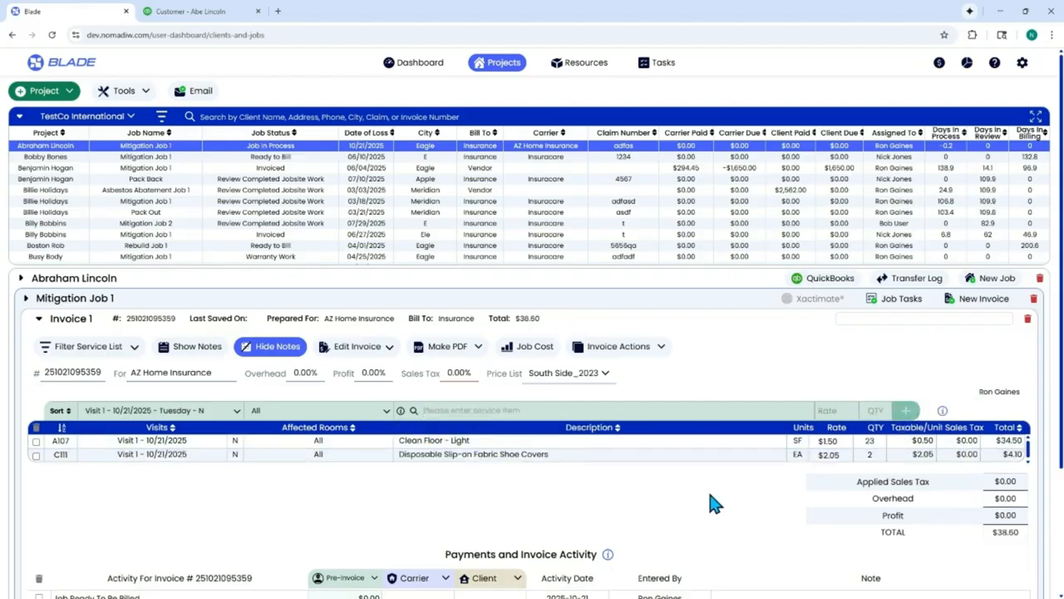
Switch to QuickBooks, open the customer's 10/21/25 invoice, and check its product and service lines
{"action": "left_click", "coordinate": [218, 20]}
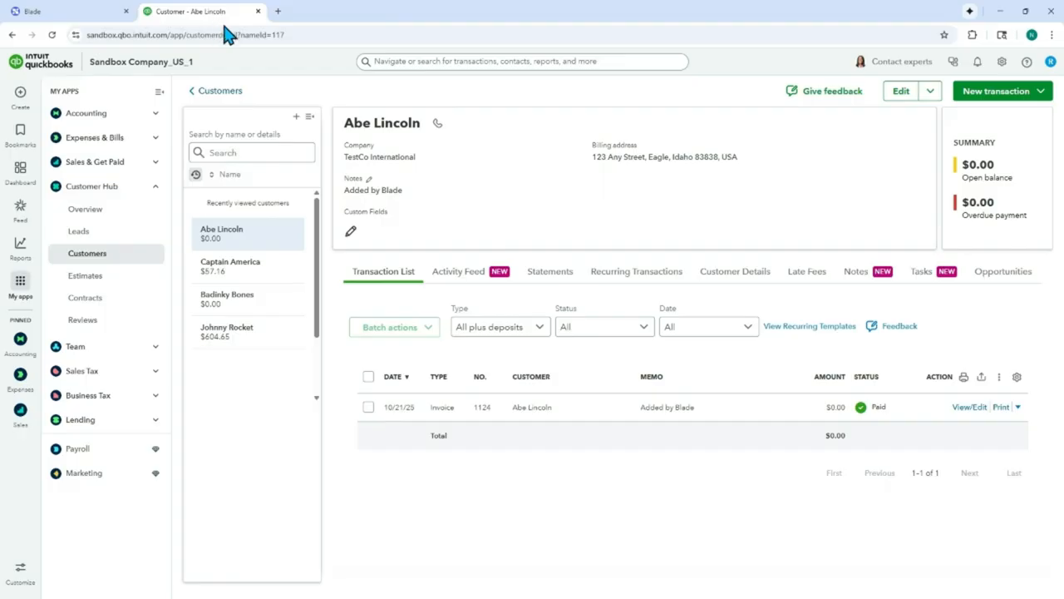
{"action": "left_click", "coordinate": [970, 408]}
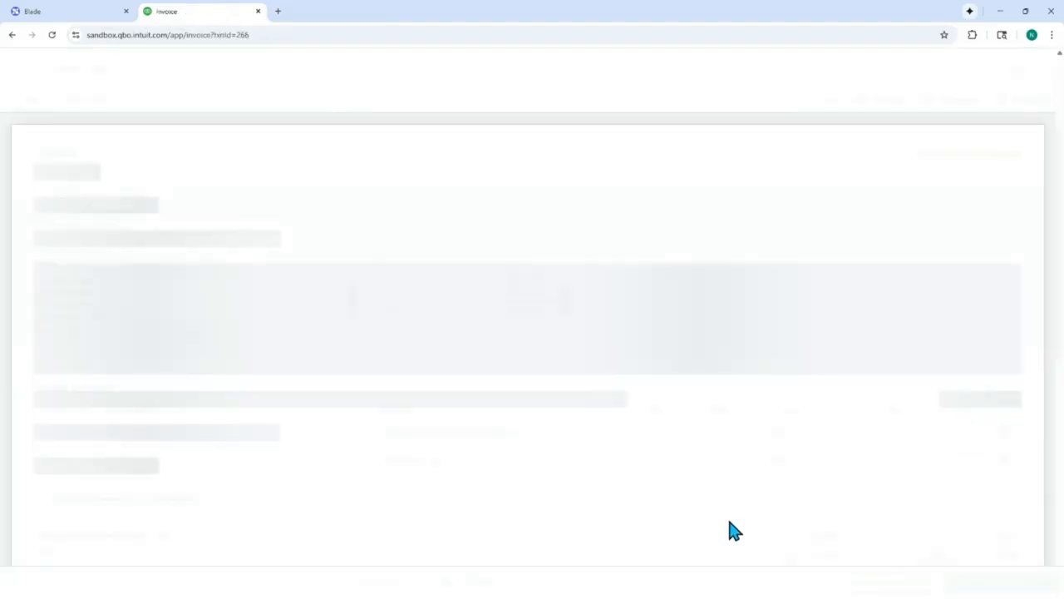
{"action": "left_click", "coordinate": [458, 432]}
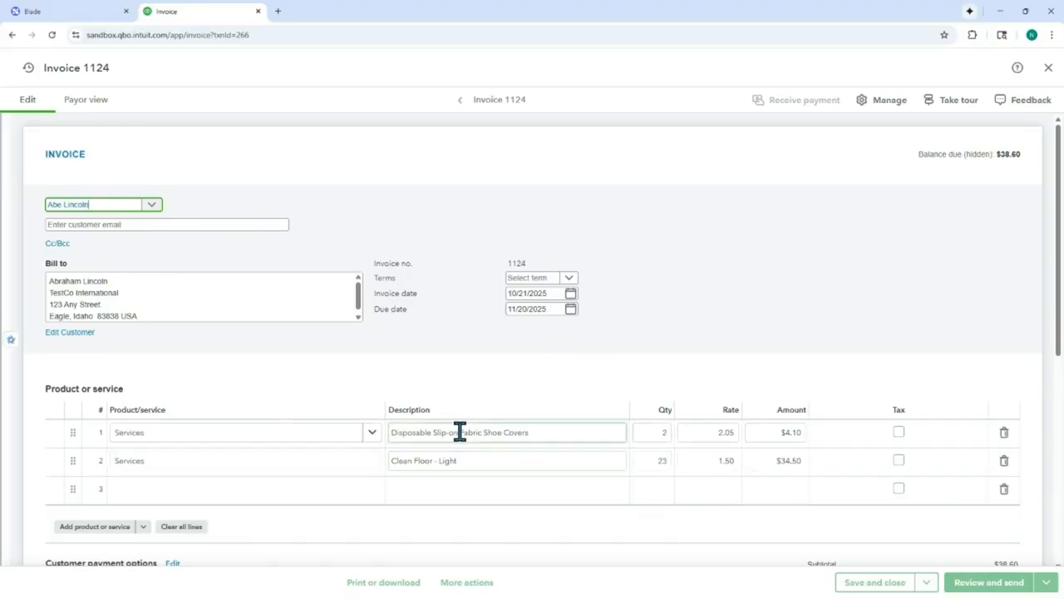
Close the QuickBooks invoice, return to Blade, and set the Disposable Slip-on Fabric Shoe Covers quantity to 4 on Invoice 1
{"action": "left_click", "coordinate": [574, 454]}
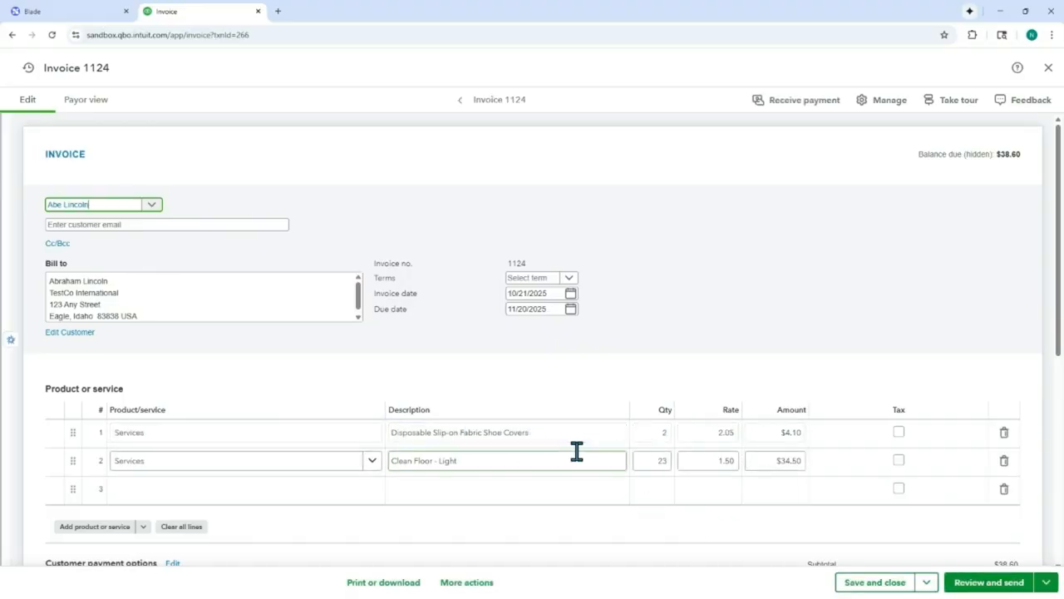
{"action": "left_click", "coordinate": [585, 551]}
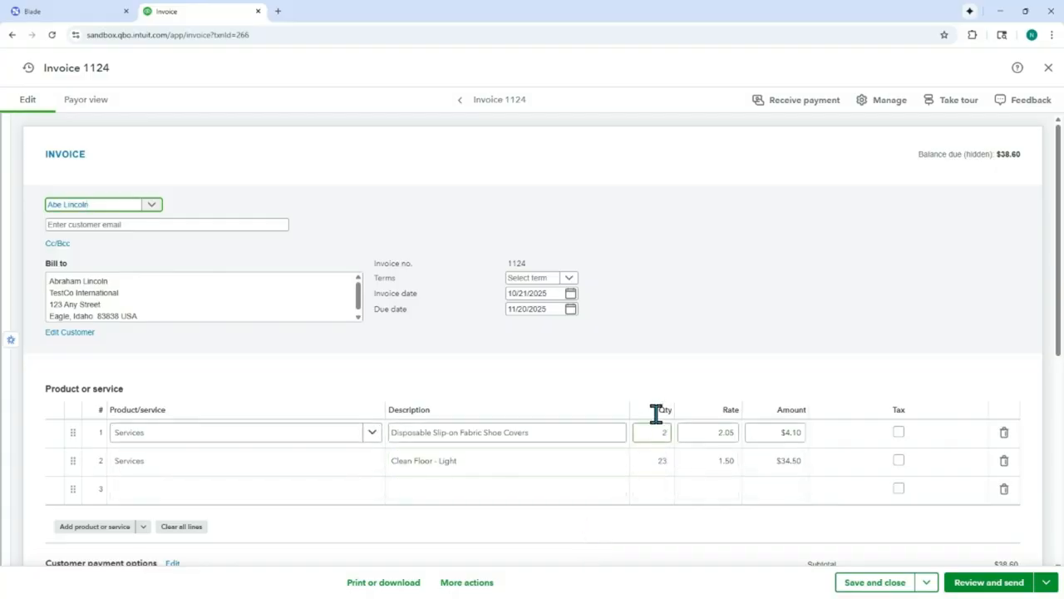
{"action": "left_click", "coordinate": [1049, 68]}
{"action": "left_click", "coordinate": [73, 17]}
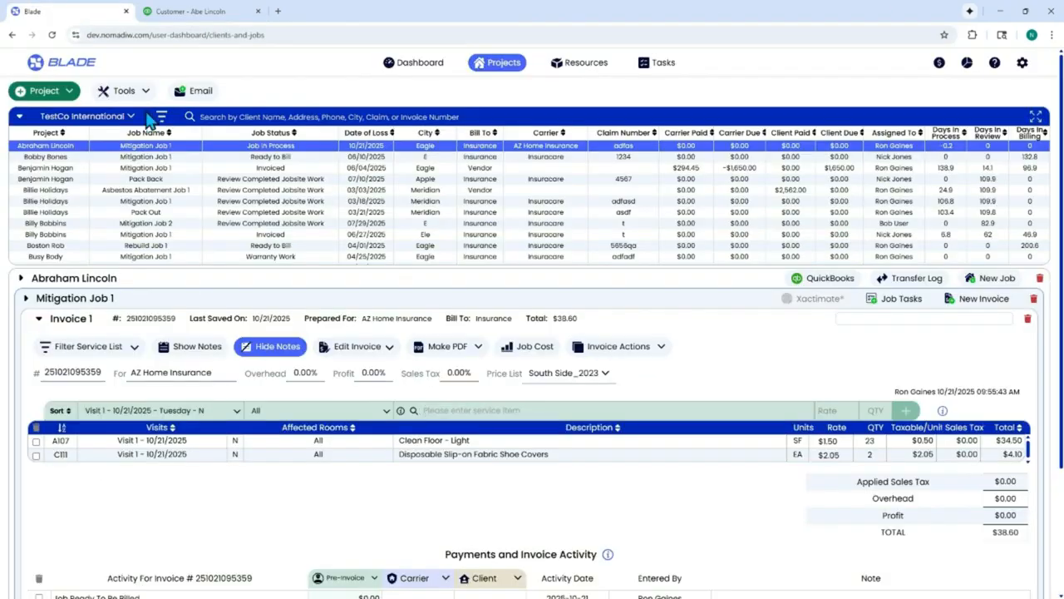
{"action": "left_click", "coordinate": [869, 454]}
{"action": "type", "text": "4"}
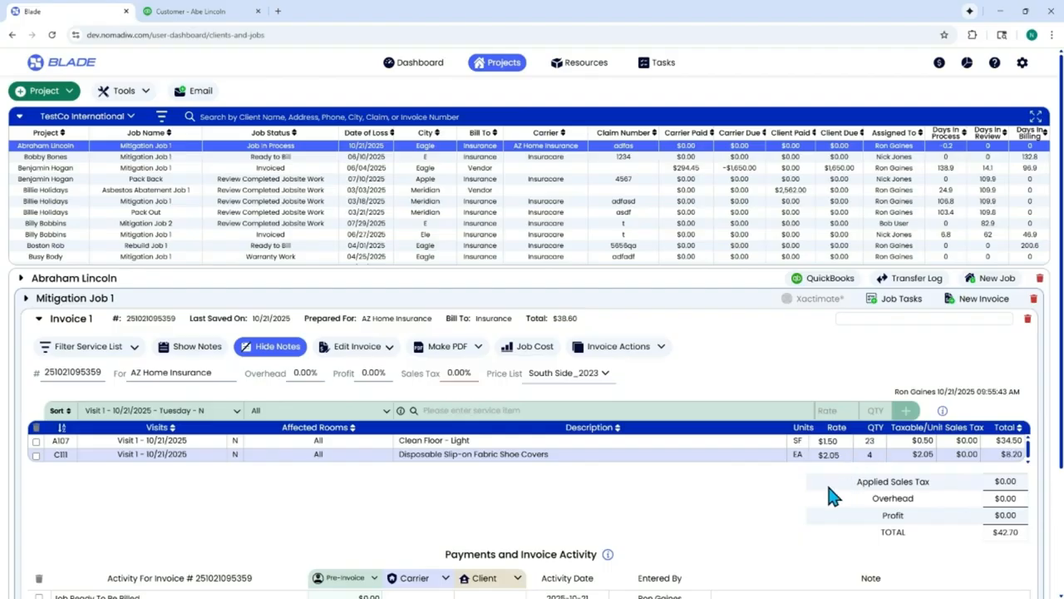
Switch to QuickBooks, reopen the customer's 10/21/25 invoice, and check the quantity on the shoe covers line
{"action": "left_click", "coordinate": [198, 18]}
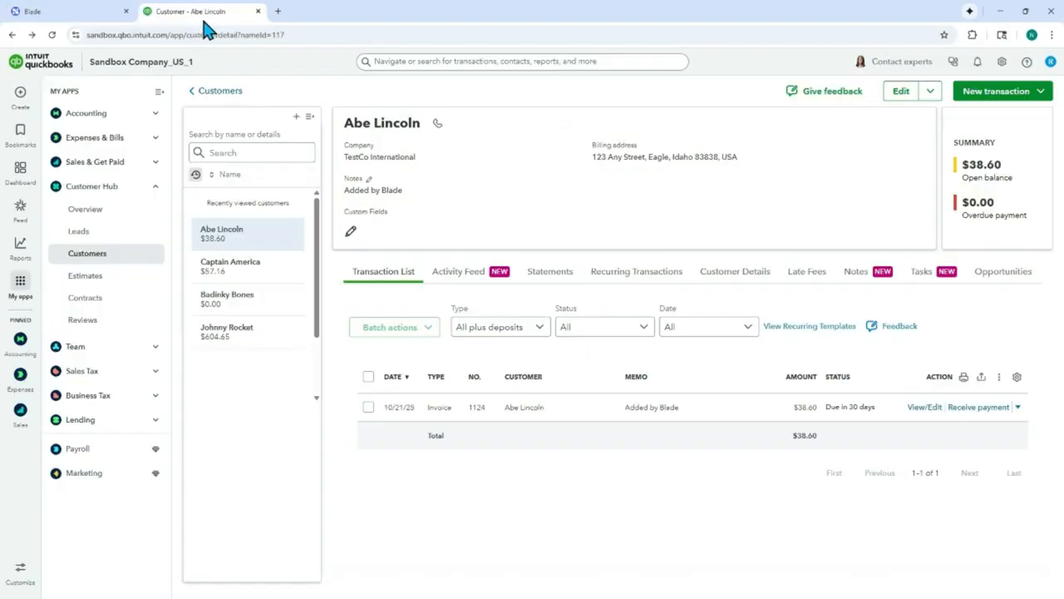
{"action": "left_click", "coordinate": [921, 411]}
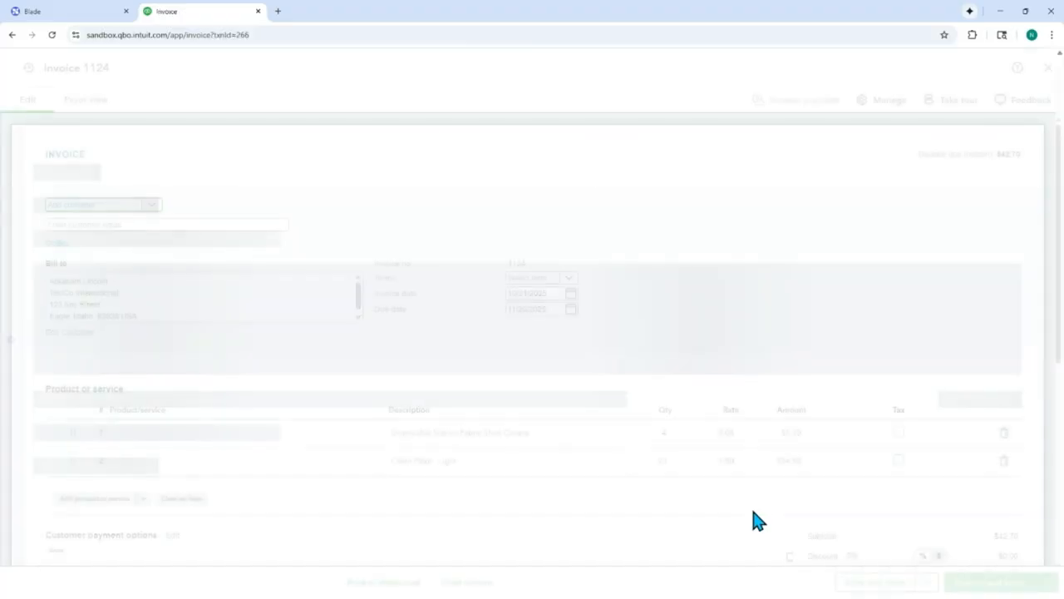
{"action": "left_click", "coordinate": [670, 433]}
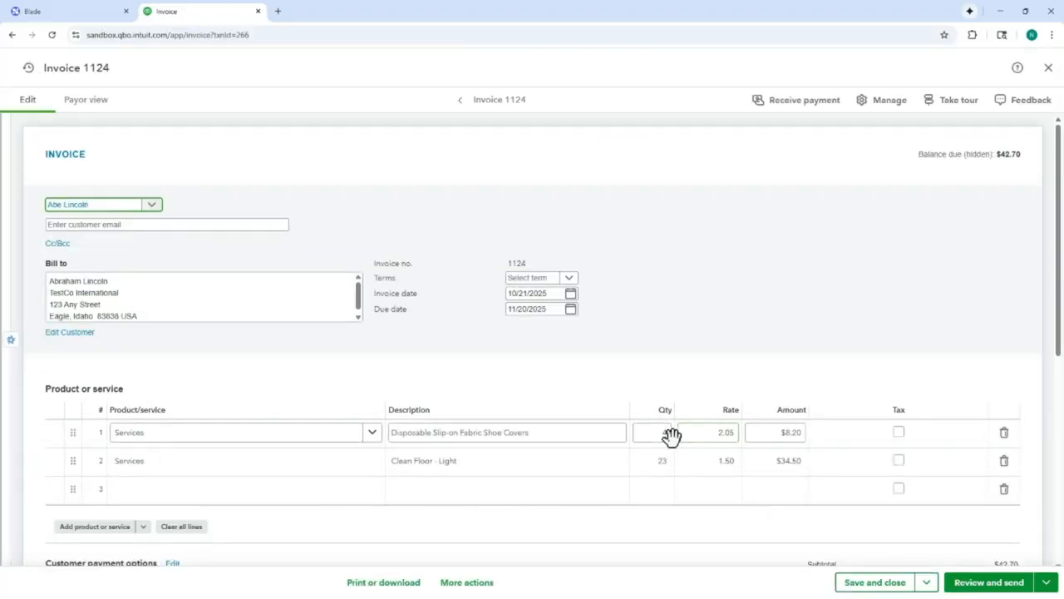
Return to Blade and record on Invoice 1 that the initial invoice was sent to the carrier, dated 10/22/2025
{"action": "left_click", "coordinate": [48, 14]}
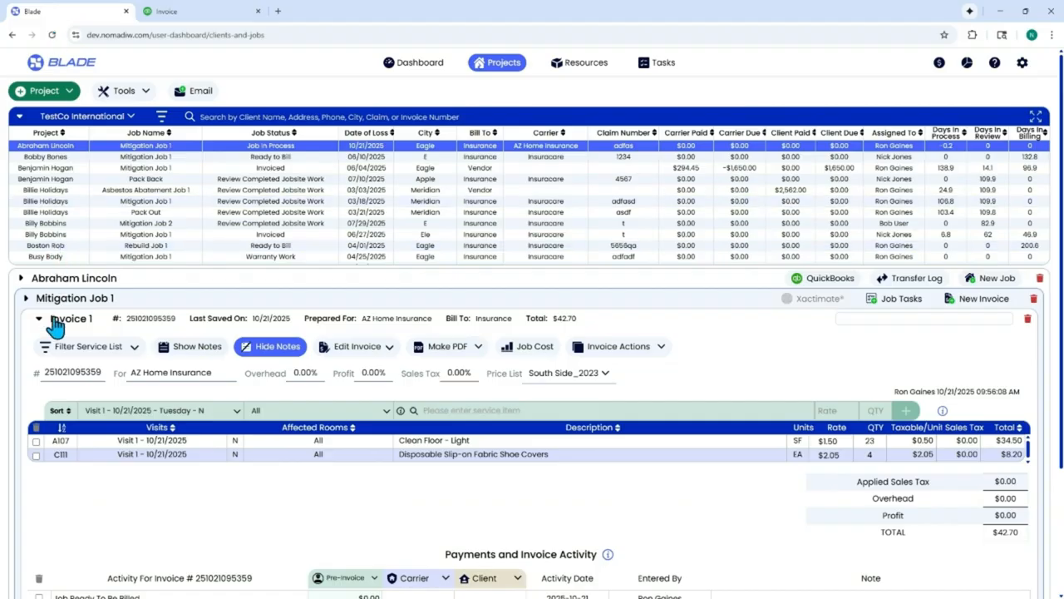
{"action": "scroll", "coordinate": [50, 333], "scroll_direction": "down", "scroll_amount": 3}
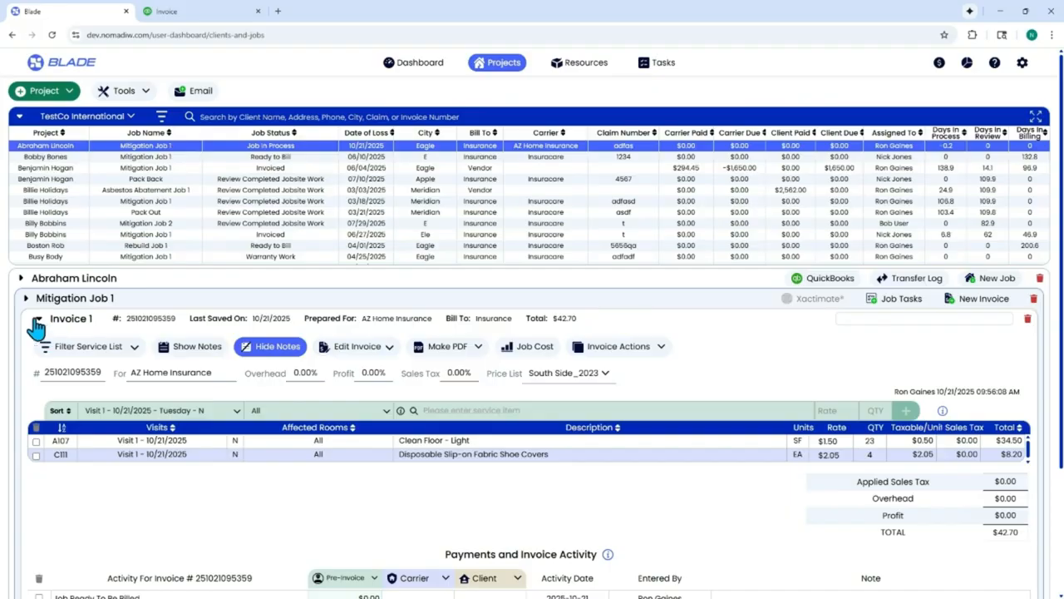
{"action": "scroll", "coordinate": [400, 335], "scroll_direction": "down", "scroll_amount": 5}
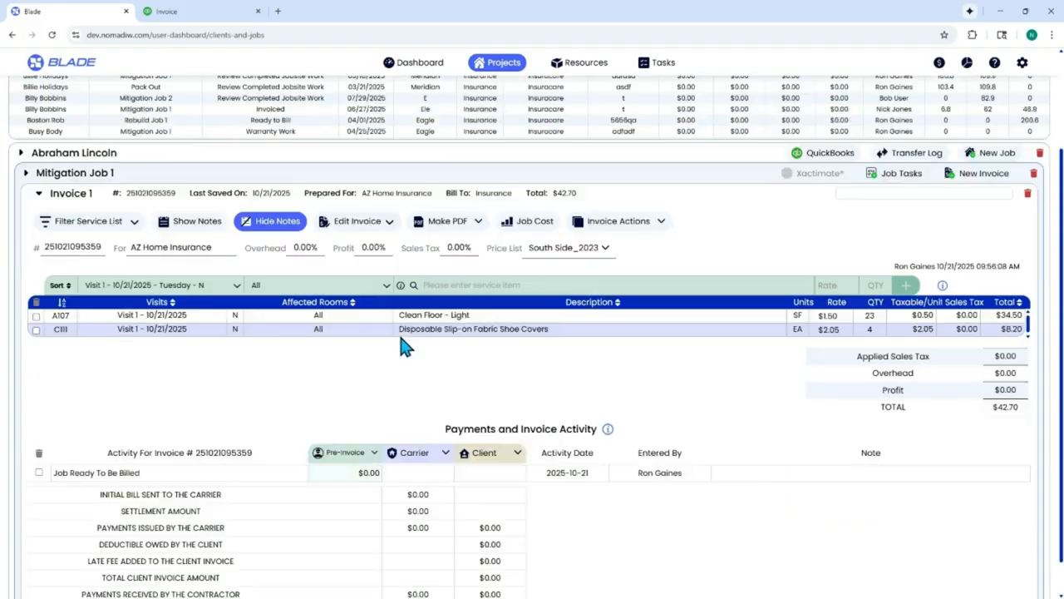
{"action": "left_click", "coordinate": [427, 433]}
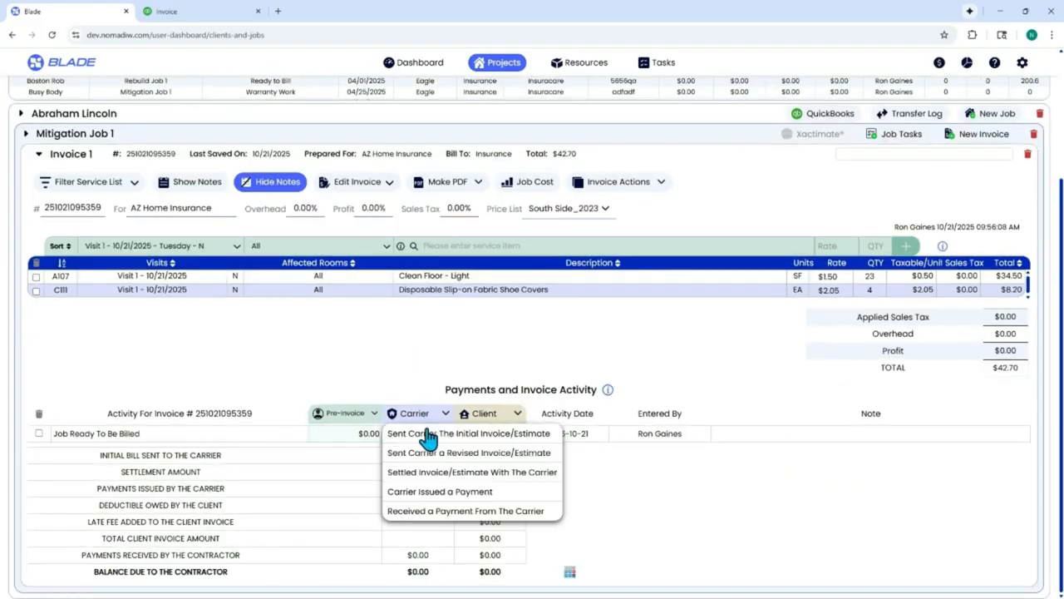
{"action": "left_click", "coordinate": [426, 434]}
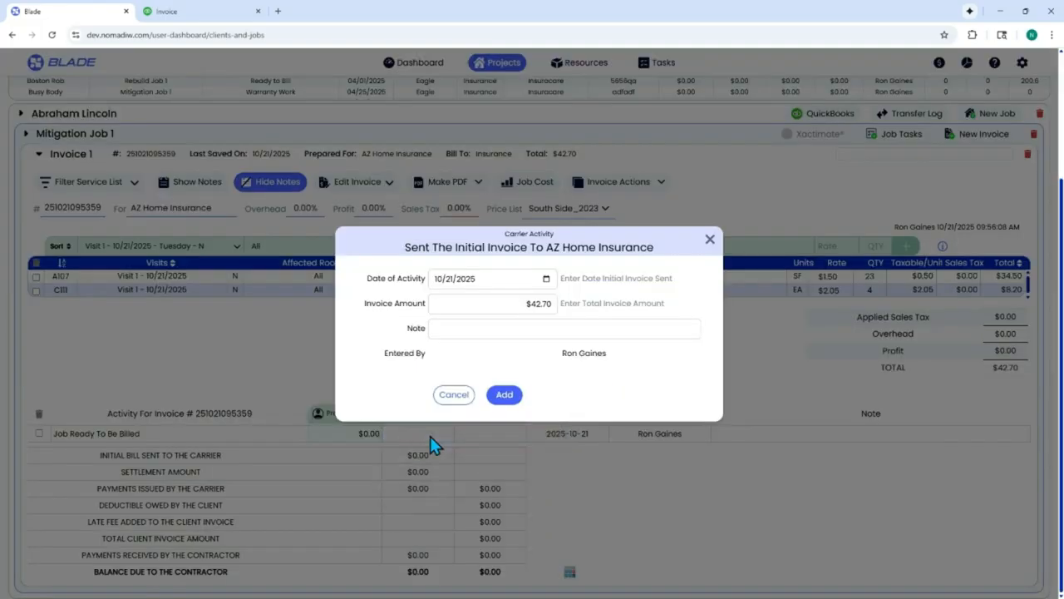
{"action": "left_click", "coordinate": [450, 279]}
{"action": "type", "text": "22"}
{"action": "left_click", "coordinate": [504, 395]}
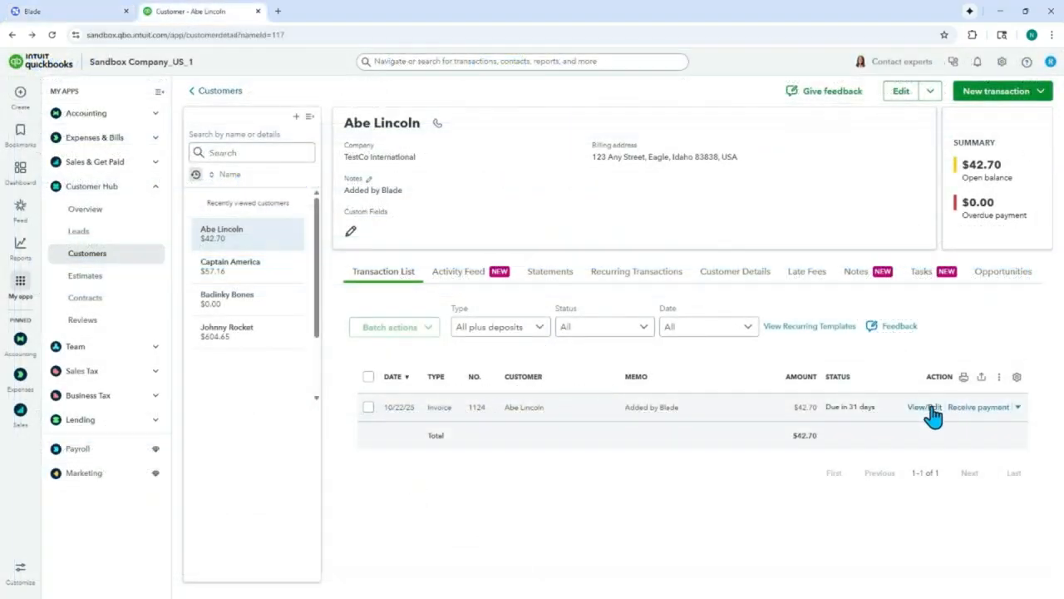
In QuickBooks, open the customer's invoice, check its invoice date, and close it
{"action": "left_click", "coordinate": [937, 407]}
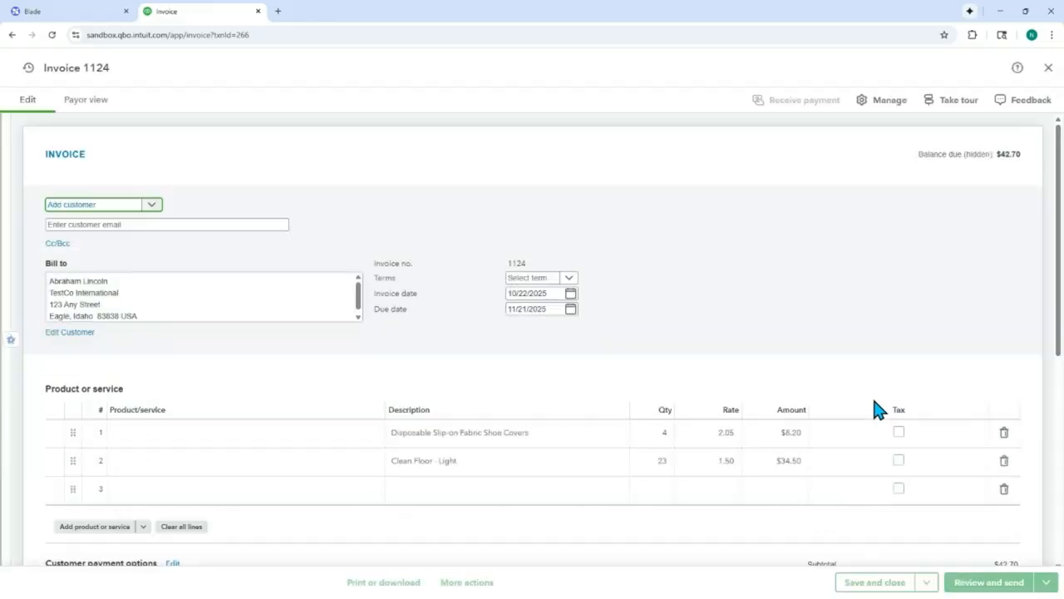
{"action": "left_click", "coordinate": [529, 292]}
{"action": "triple_click", "coordinate": [520, 293]}
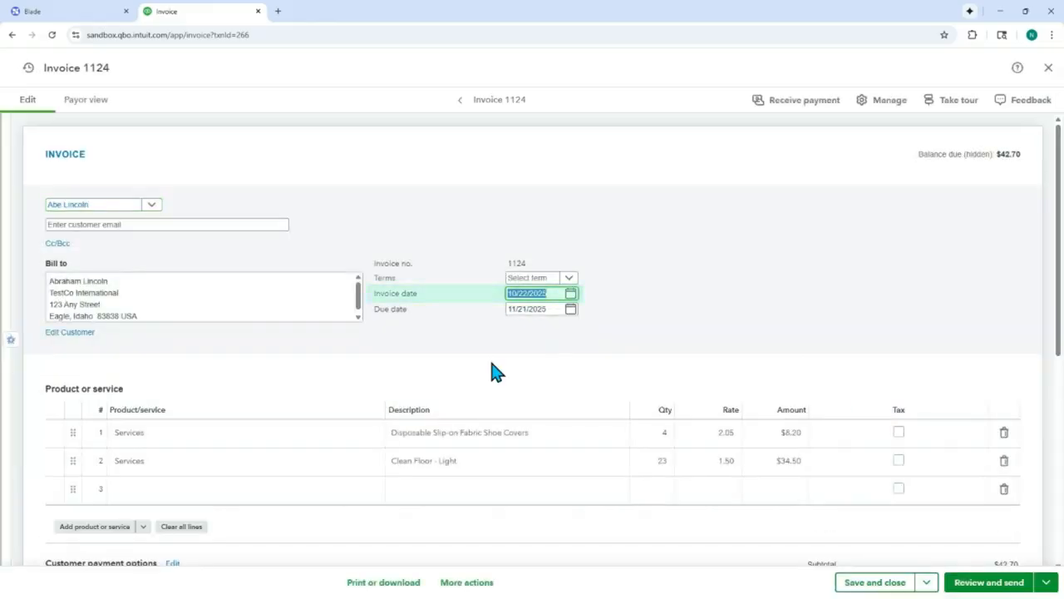
{"action": "left_click", "coordinate": [723, 279]}
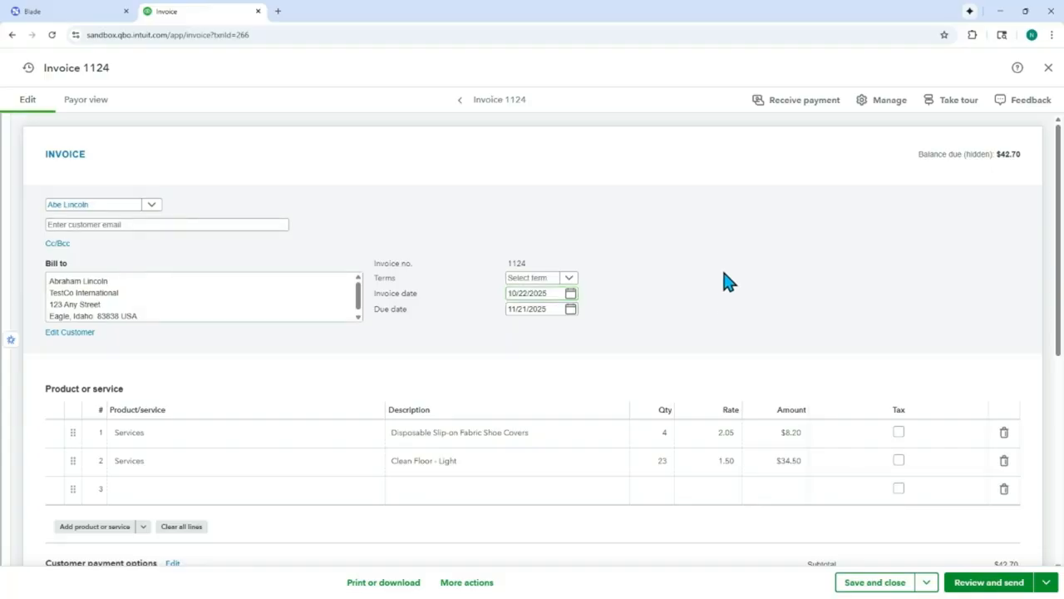
{"action": "left_click", "coordinate": [1047, 68]}
Return to Blade, collapse Invoice 1, and create and expand a new invoice under Mitigation Job 1
{"action": "left_click", "coordinate": [91, 17]}
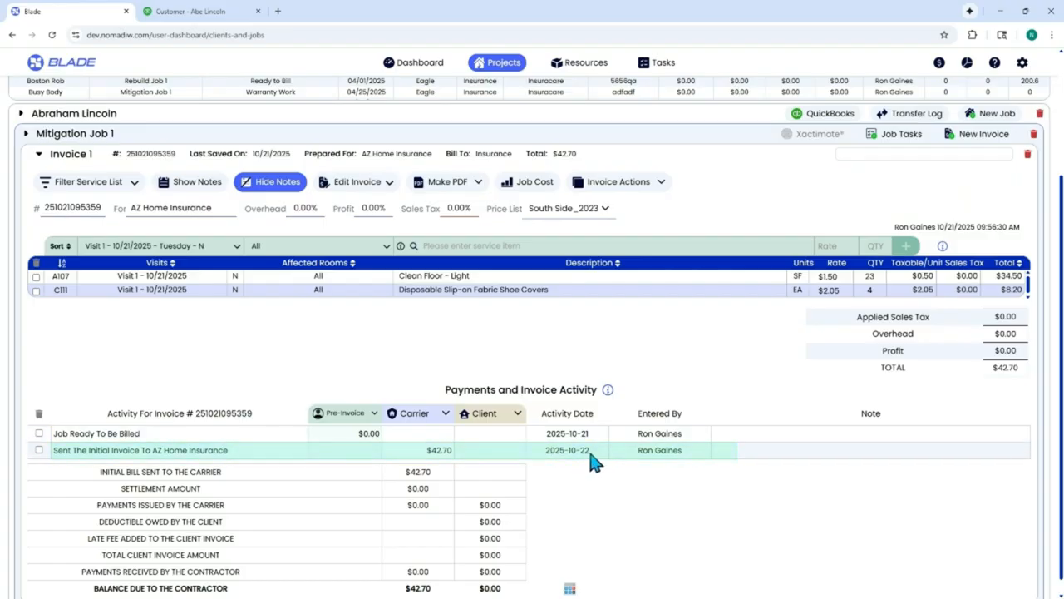
{"action": "left_click", "coordinate": [40, 155]}
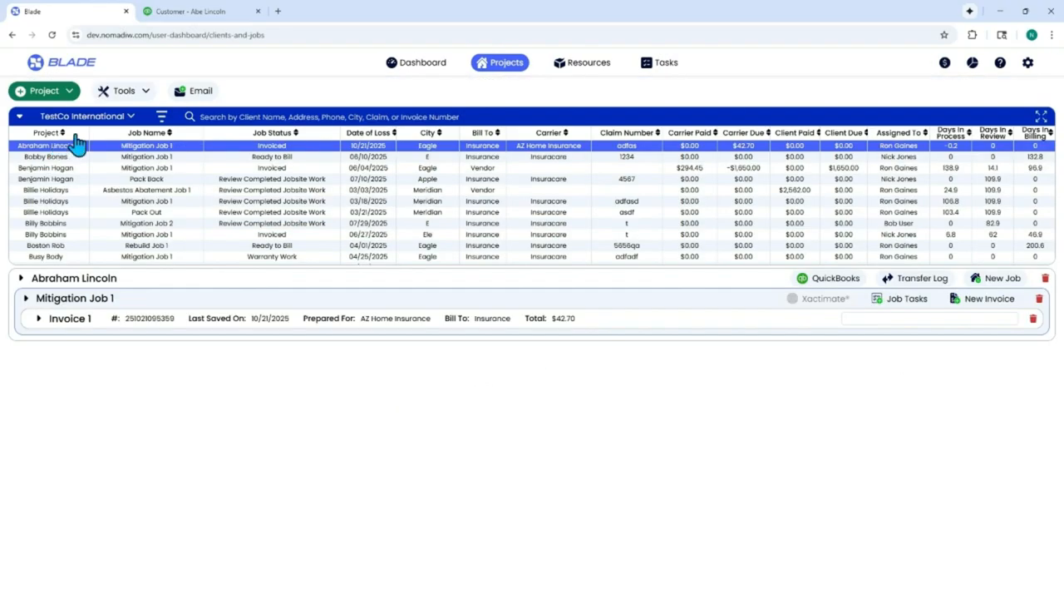
{"action": "left_click", "coordinate": [975, 306]}
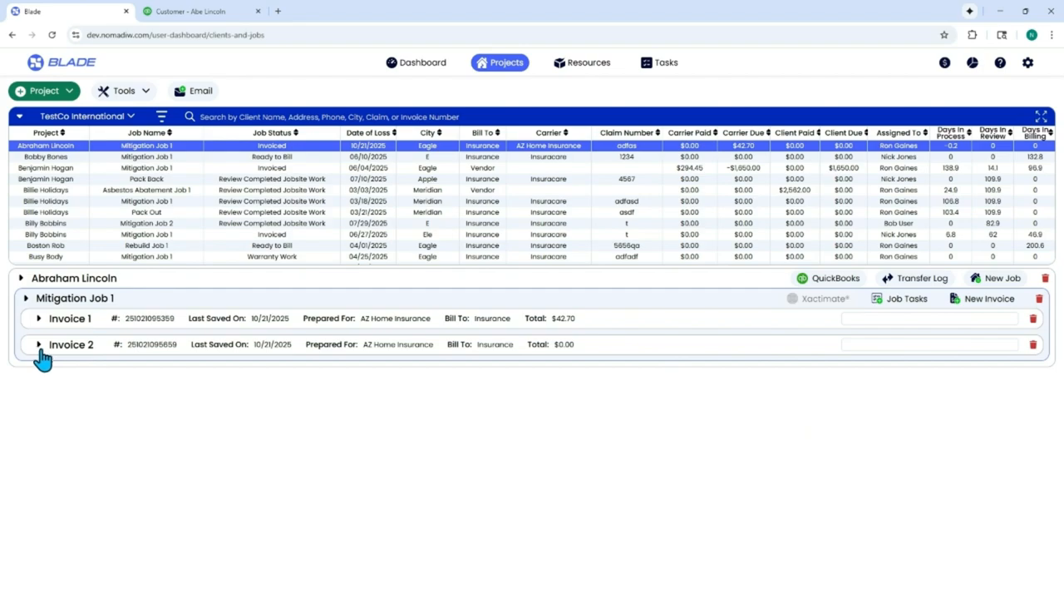
{"action": "left_click", "coordinate": [39, 346]}
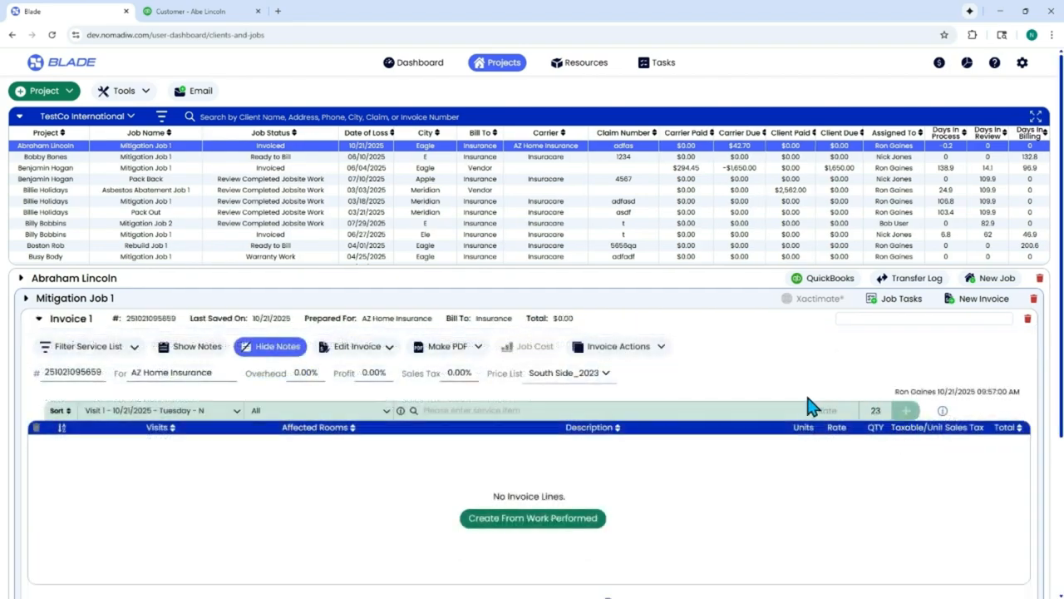
Add the Clean Floor - Light service item to the new invoice with a quantity of 23, and collapse the invoice
{"action": "left_click", "coordinate": [575, 410]}
{"action": "type", "text": "clean"}
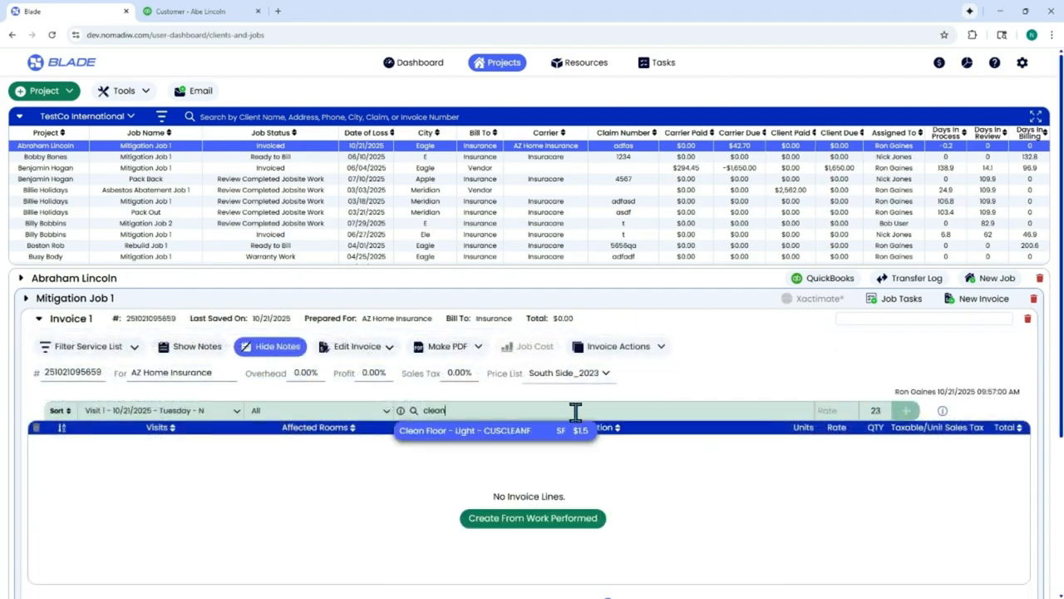
{"action": "left_click", "coordinate": [574, 430]}
{"action": "left_click", "coordinate": [907, 411]}
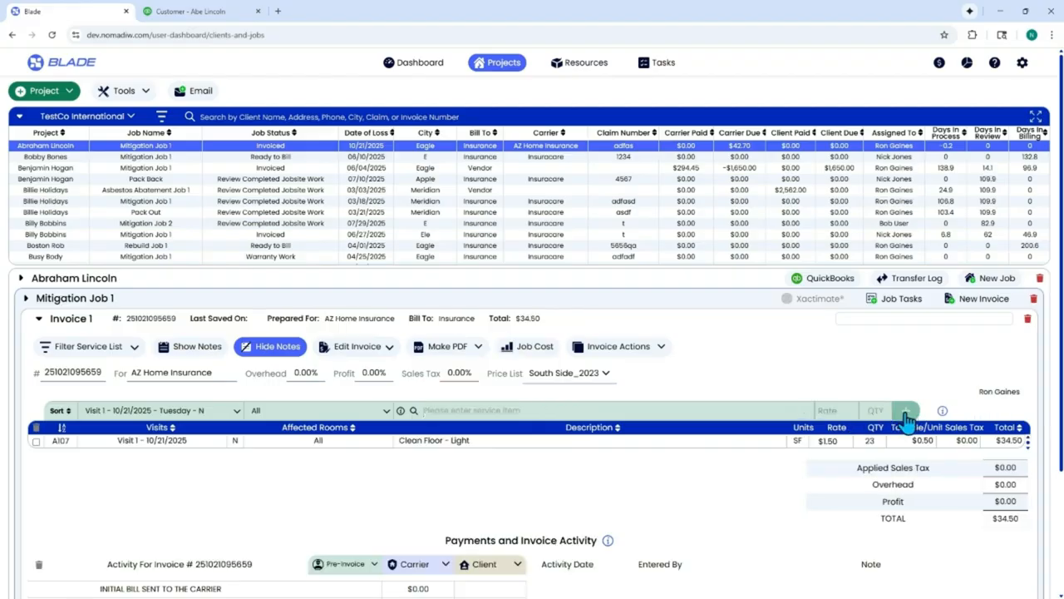
{"action": "left_click", "coordinate": [38, 318]}
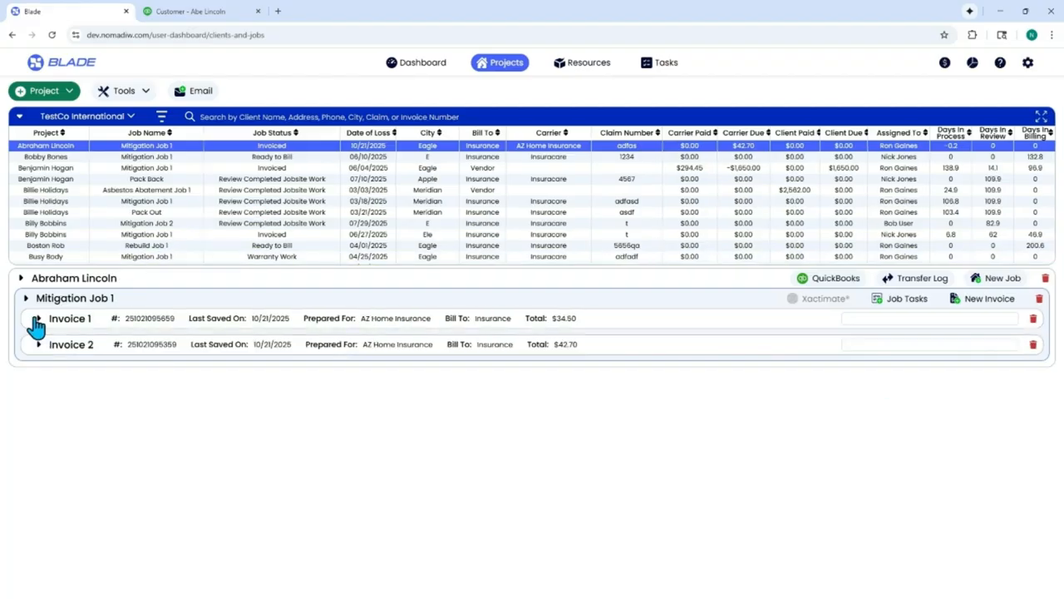
Switch to QuickBooks, refresh the customer's page, and compare its transaction list with the two invoices in Blade
{"action": "left_click", "coordinate": [213, 15]}
{"action": "left_click", "coordinate": [52, 36]}
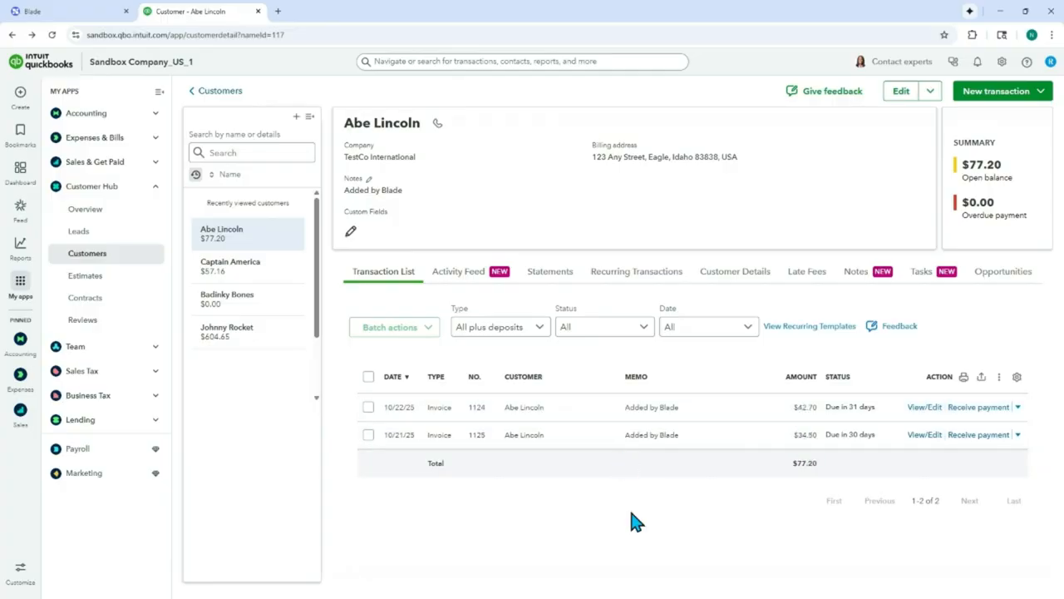
{"action": "left_click", "coordinate": [80, 12]}
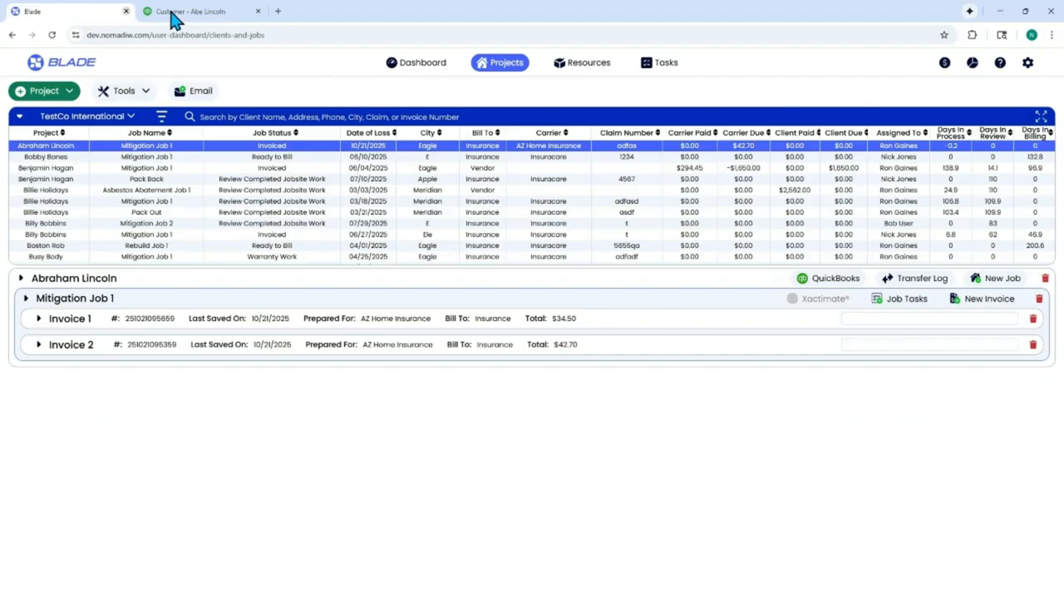
{"action": "left_click", "coordinate": [198, 13]}
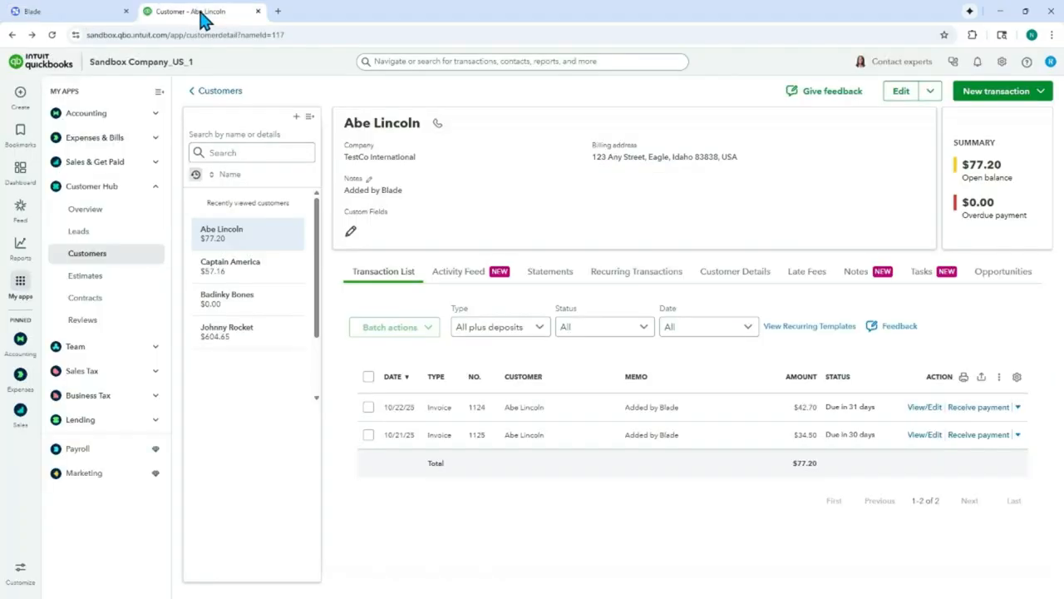
Return to Blade, review the project's QuickBooks customer data including the customer balance and both invoices, and close it
{"action": "left_click", "coordinate": [58, 20]}
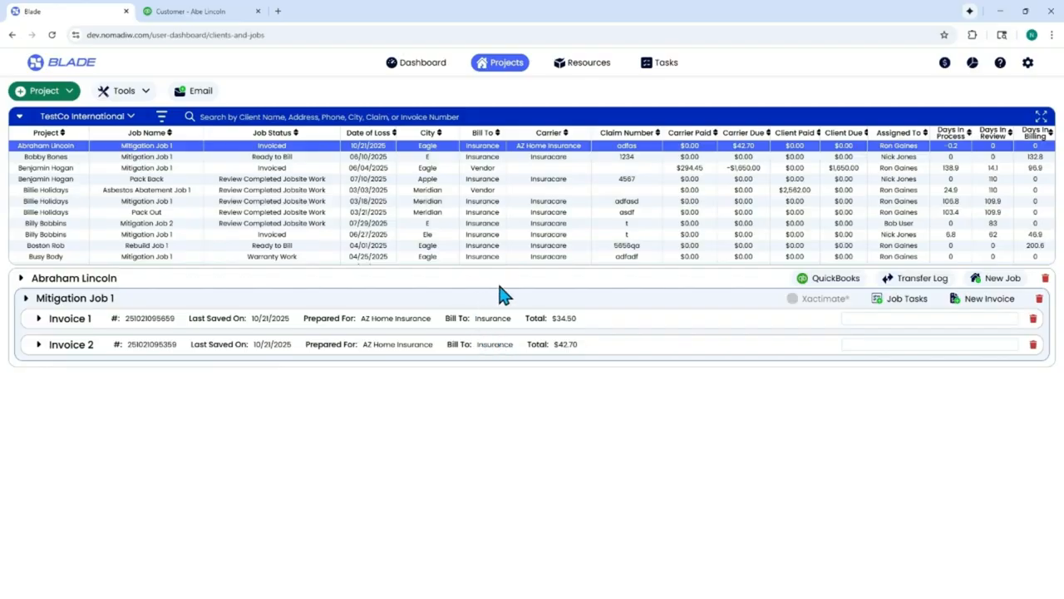
{"action": "left_click", "coordinate": [835, 283]}
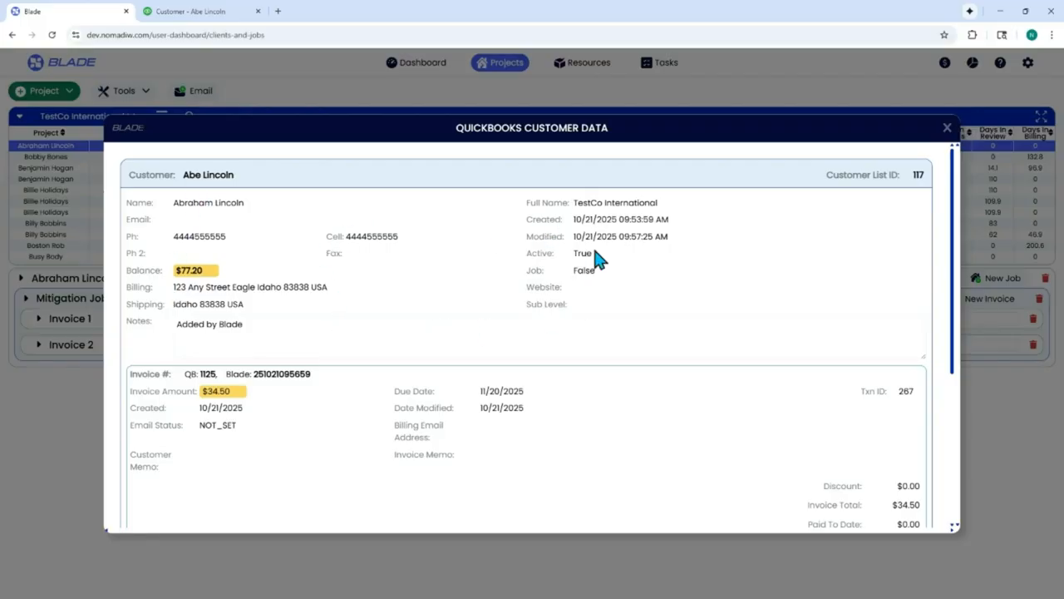
{"action": "scroll", "coordinate": [632, 333], "scroll_direction": "down", "scroll_amount": 5}
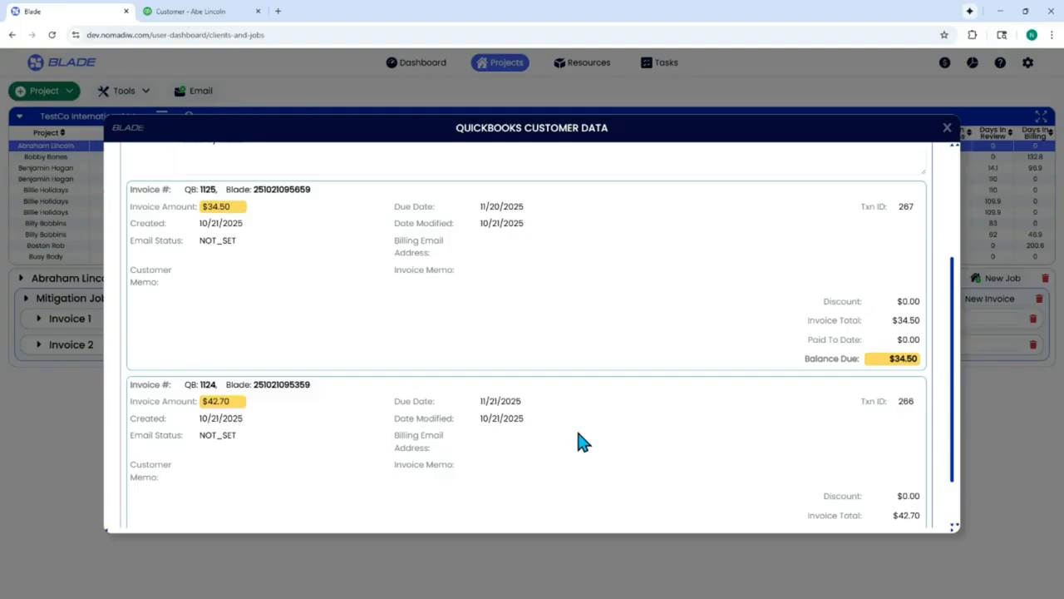
{"action": "scroll", "coordinate": [920, 357], "scroll_direction": "down", "scroll_amount": 2}
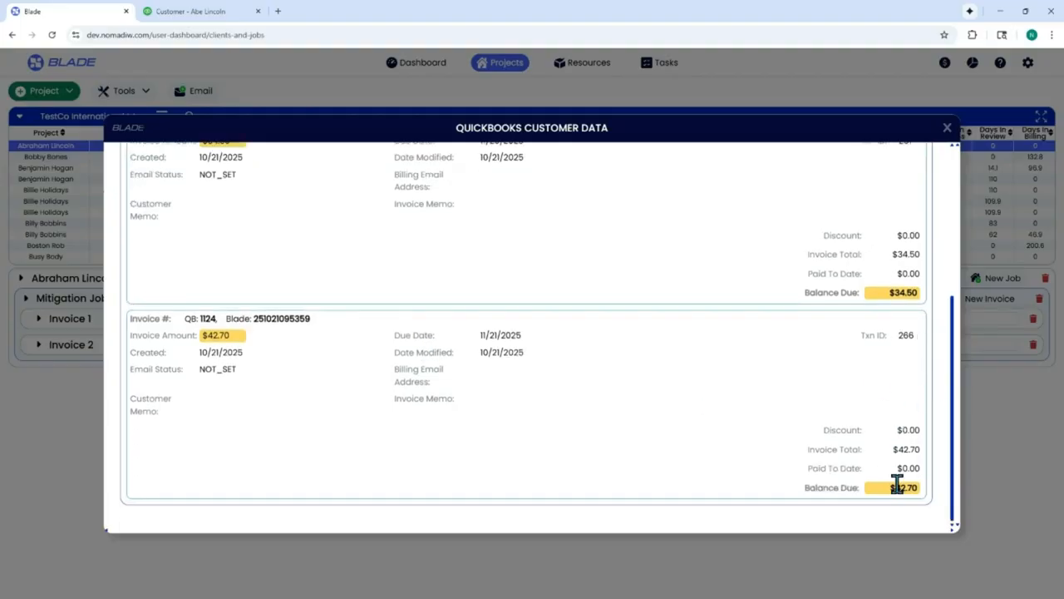
{"action": "scroll", "coordinate": [186, 411], "scroll_direction": "up", "scroll_amount": 7}
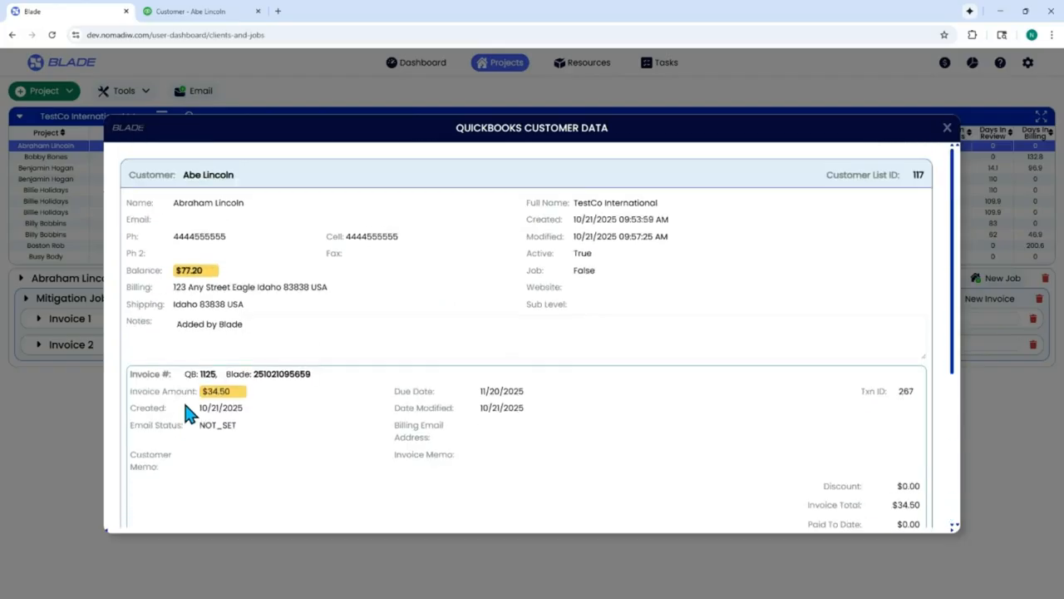
{"action": "left_click", "coordinate": [947, 129]}
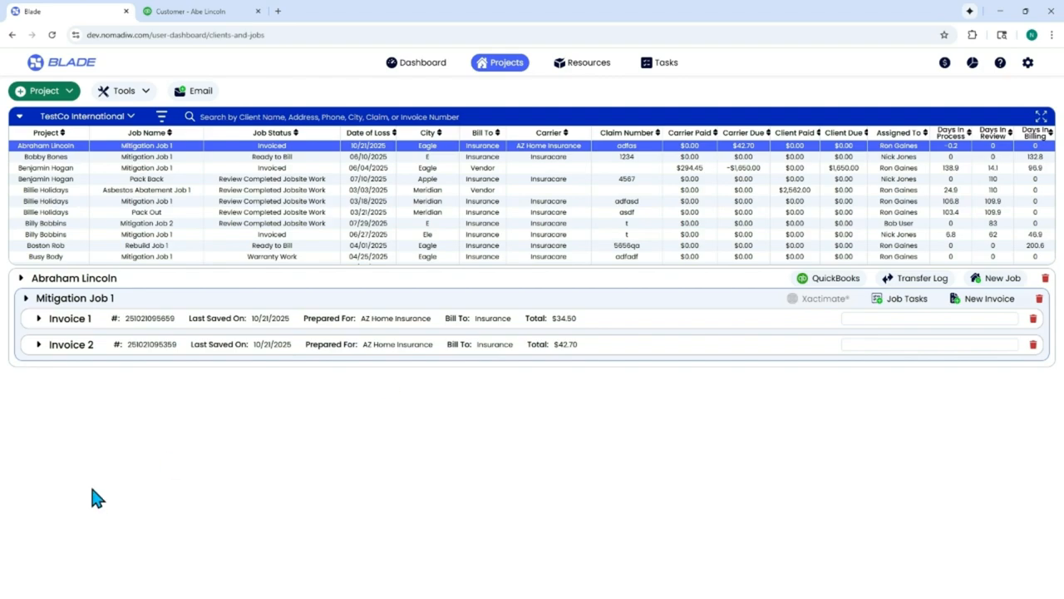
Expand Invoice 2 and start a Received a Payment From The Carrier entry in its payments and invoice activity
{"action": "left_click", "coordinate": [37, 346]}
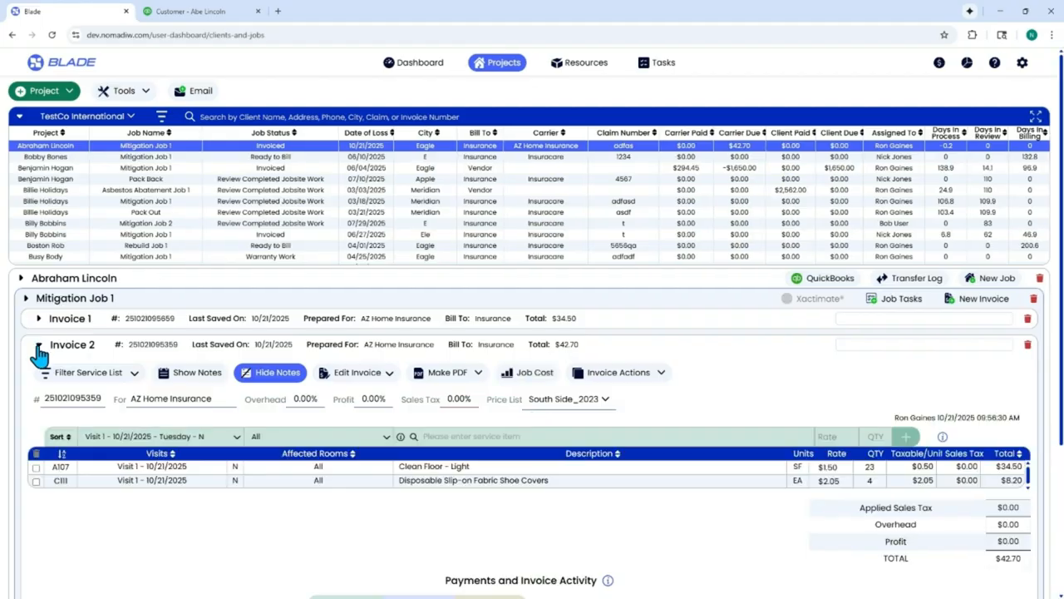
{"action": "scroll", "coordinate": [667, 373], "scroll_direction": "down", "scroll_amount": 1}
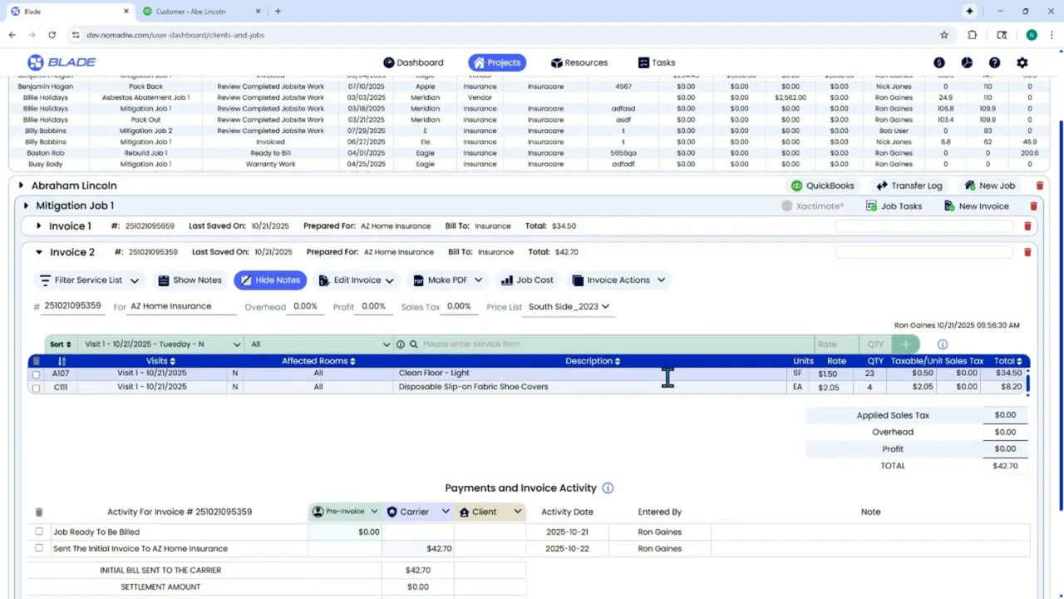
{"action": "scroll", "coordinate": [756, 524], "scroll_direction": "down", "scroll_amount": 1}
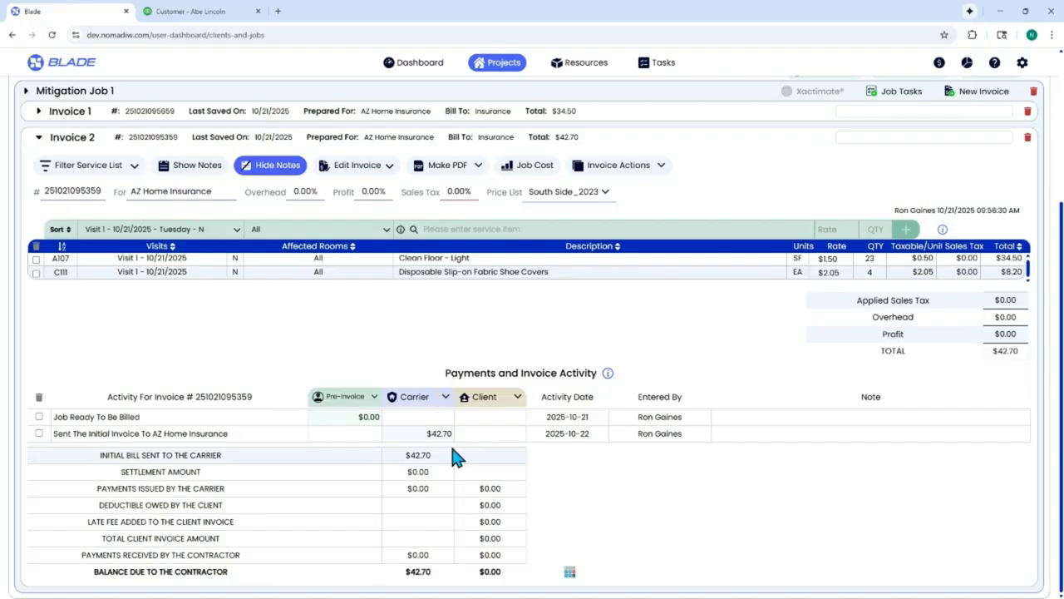
{"action": "left_click", "coordinate": [439, 401]}
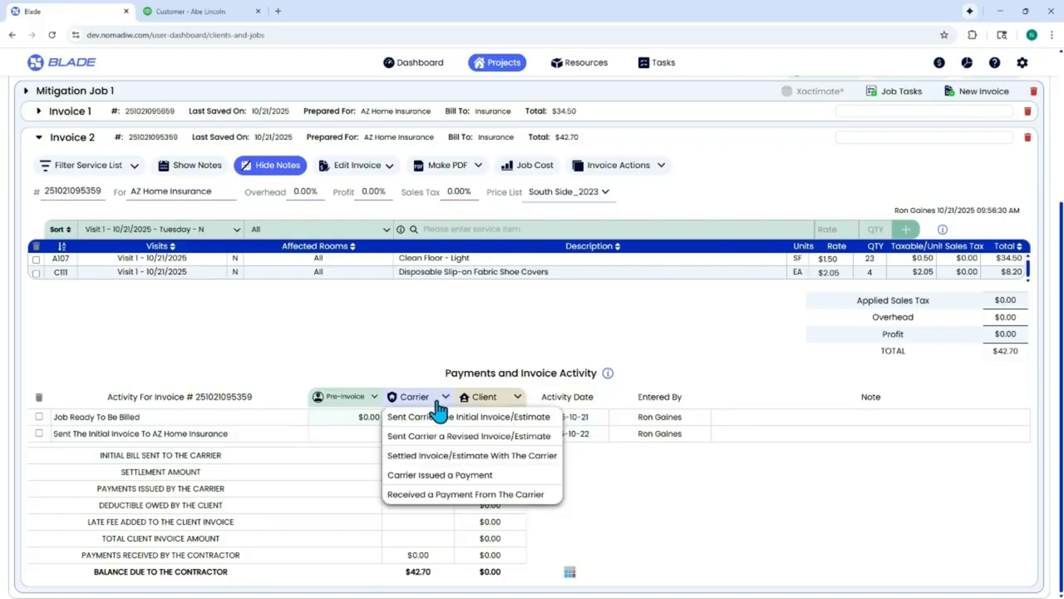
{"action": "left_click", "coordinate": [456, 495]}
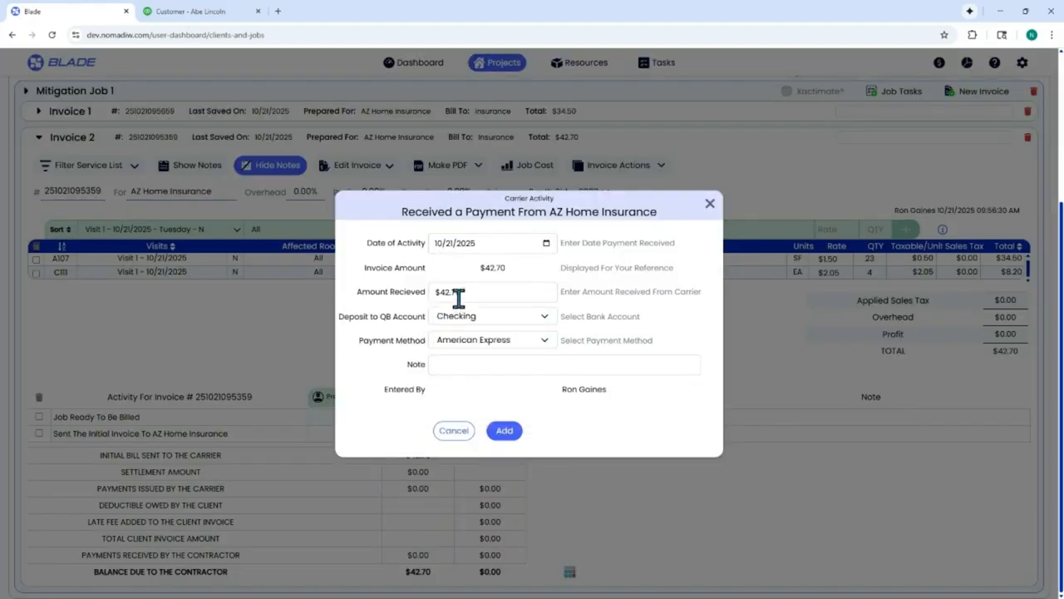
Add the $42.70 carrier payment dated 10/21/2025, deposited to Checking with Check as the payment method, and collapse Invoice 2
{"action": "left_click", "coordinate": [486, 323]}
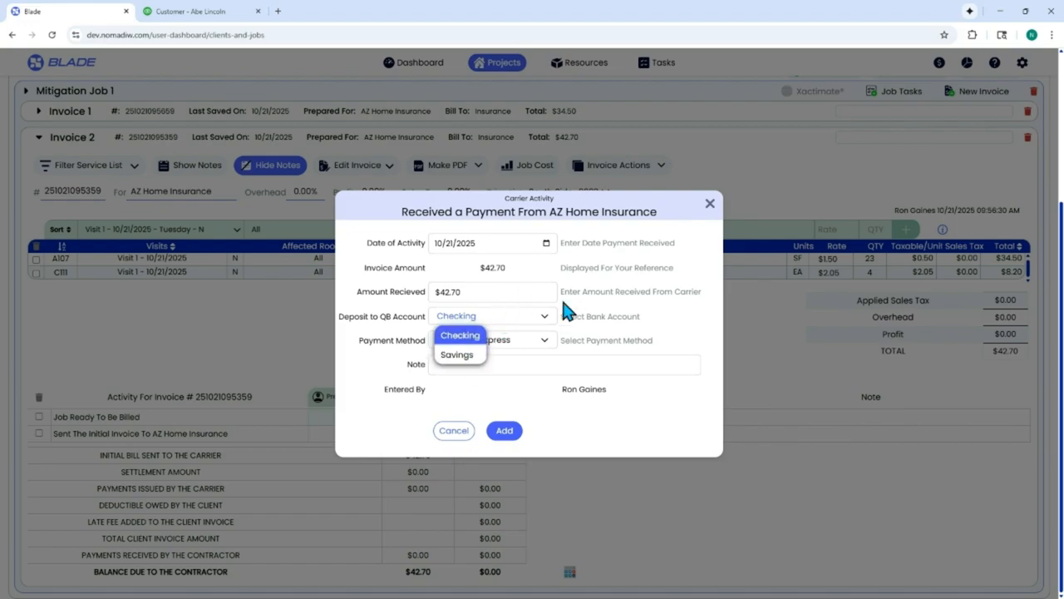
{"action": "left_click", "coordinate": [572, 326]}
{"action": "left_click", "coordinate": [536, 341]}
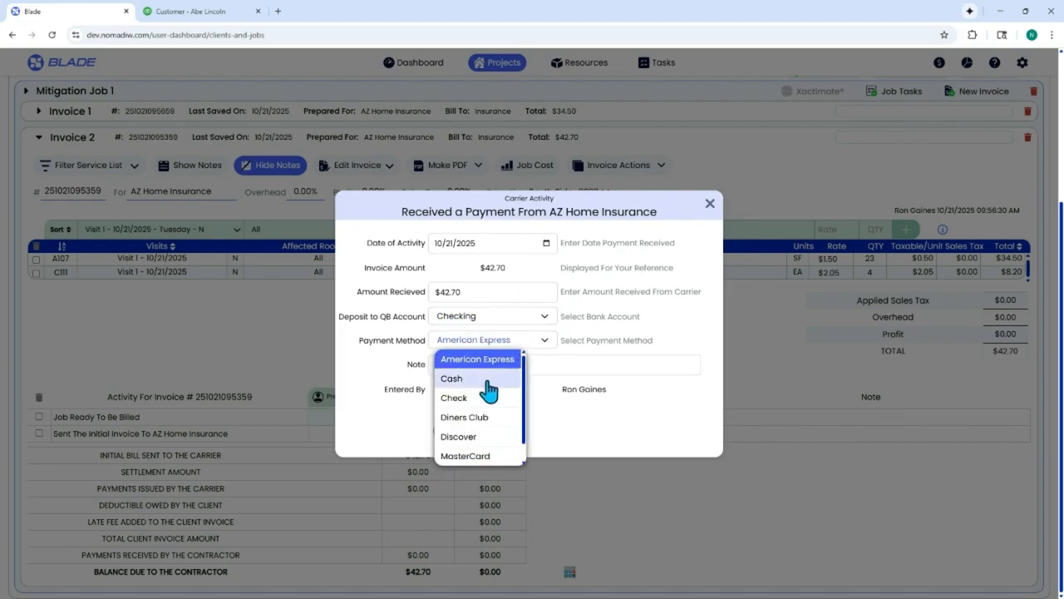
{"action": "scroll", "coordinate": [499, 447], "scroll_direction": "down", "scroll_amount": 1}
{"action": "scroll", "coordinate": [496, 452], "scroll_direction": "up", "scroll_amount": 1}
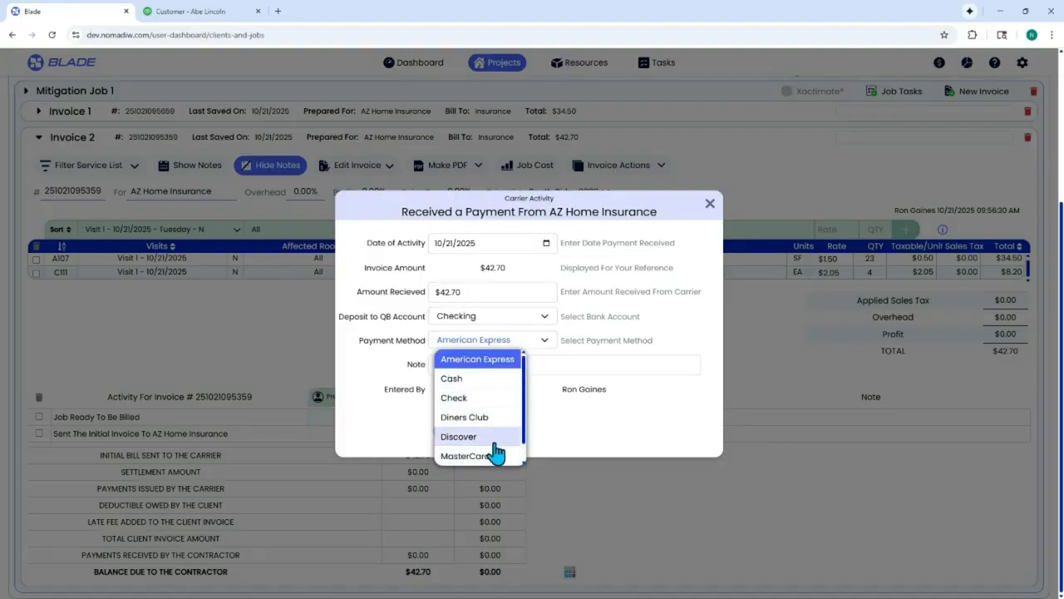
{"action": "left_click", "coordinate": [462, 399]}
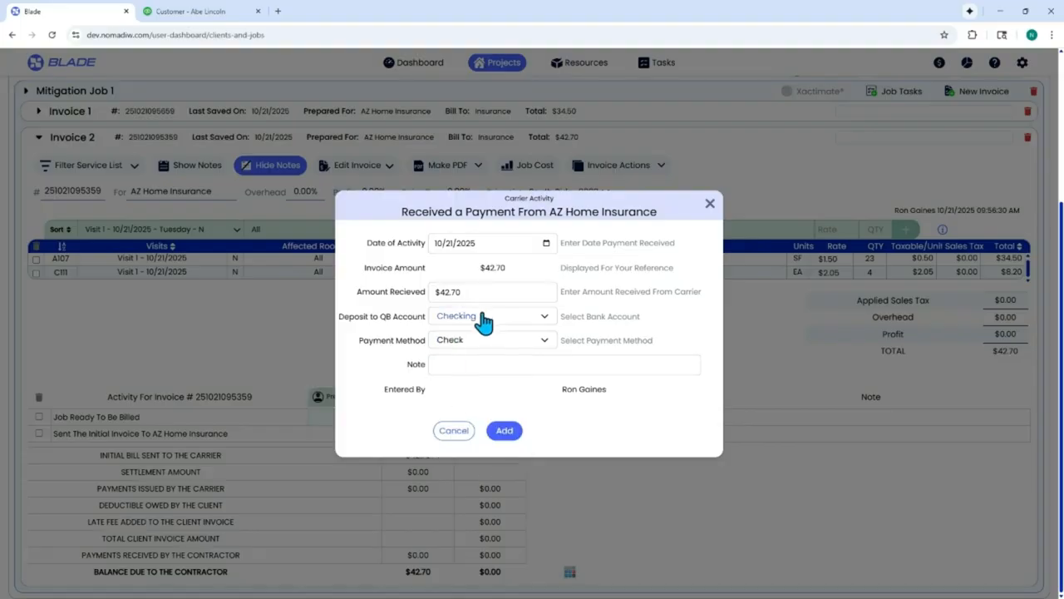
{"action": "left_click", "coordinate": [485, 326]}
{"action": "left_click", "coordinate": [469, 339]}
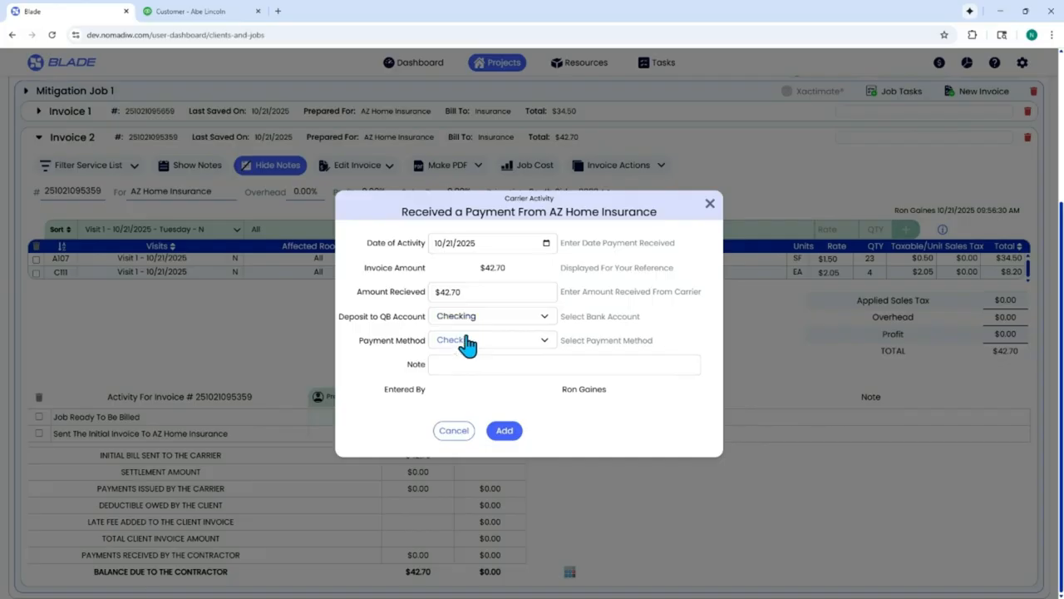
{"action": "left_click", "coordinate": [509, 430]}
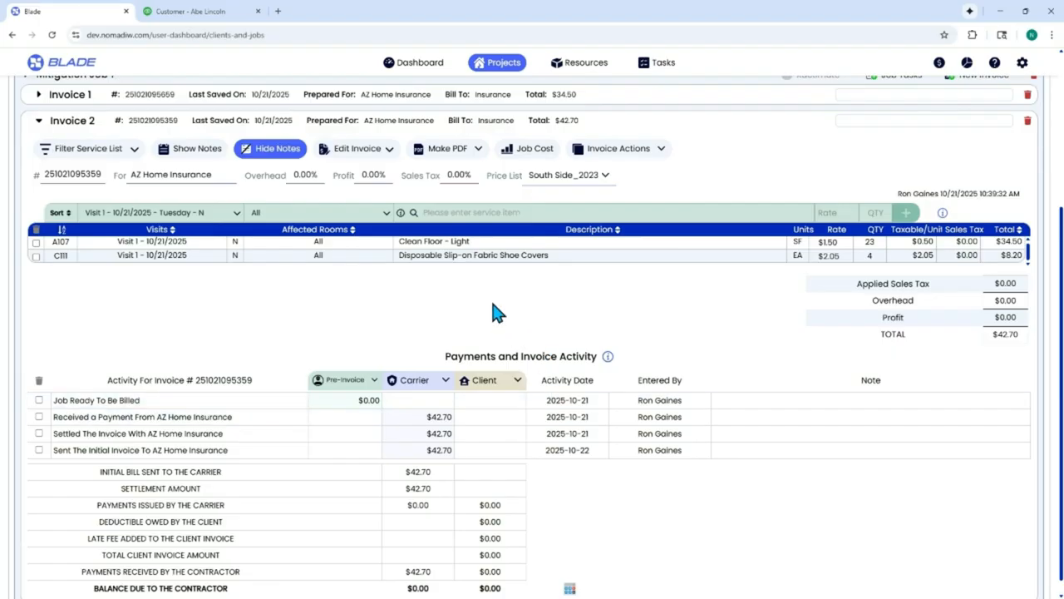
{"action": "left_click", "coordinate": [38, 121]}
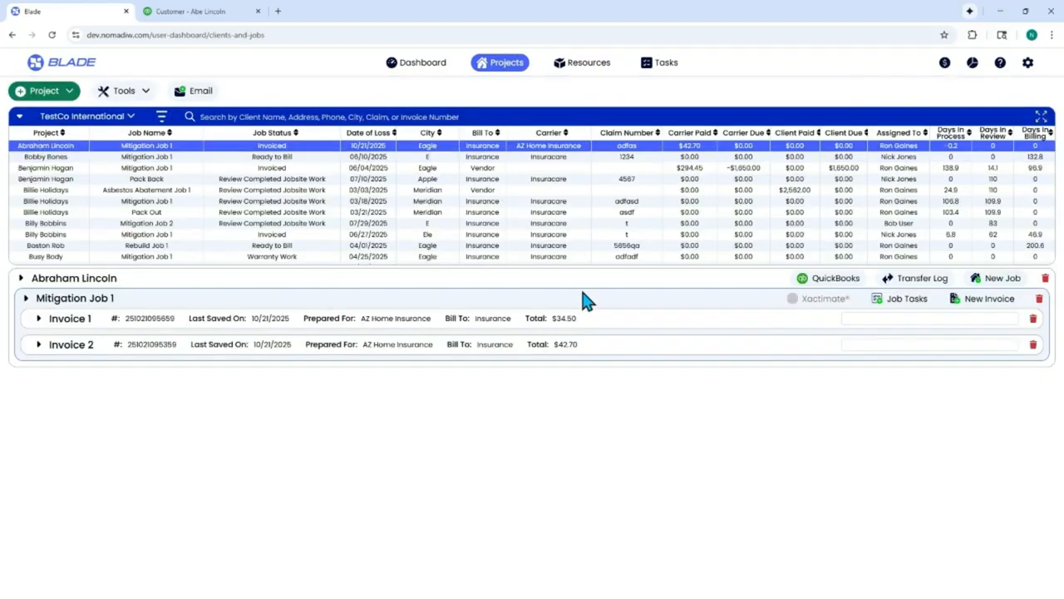
Review the project's QuickBooks customer data, including the customer balance and the payment details of the $42.70 invoice, and close it
{"action": "left_click", "coordinate": [834, 279]}
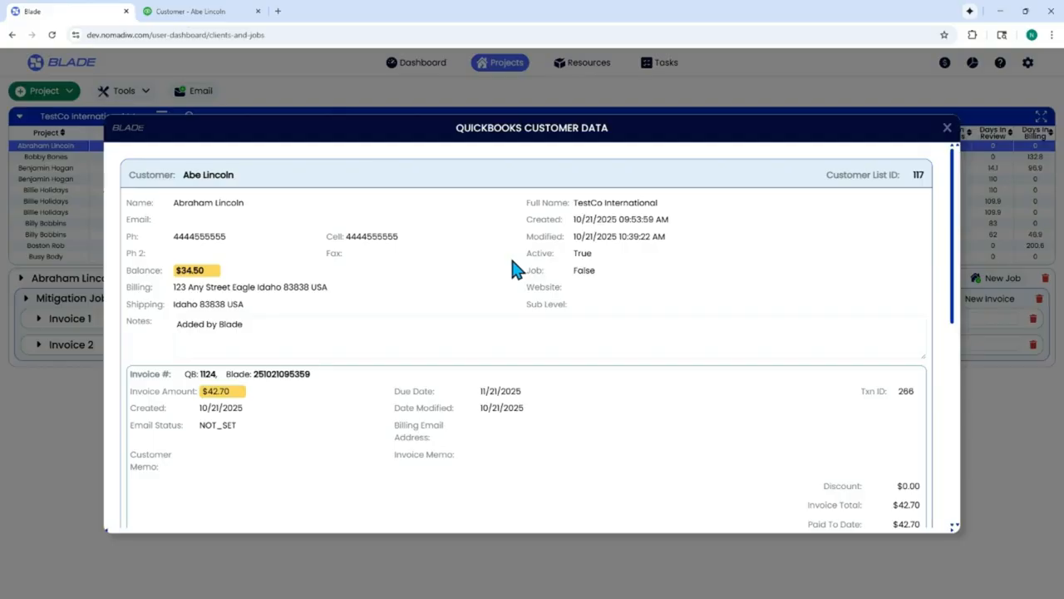
{"action": "scroll", "coordinate": [513, 263], "scroll_direction": "down", "scroll_amount": 5}
{"action": "scroll", "coordinate": [513, 268], "scroll_direction": "down", "scroll_amount": 3}
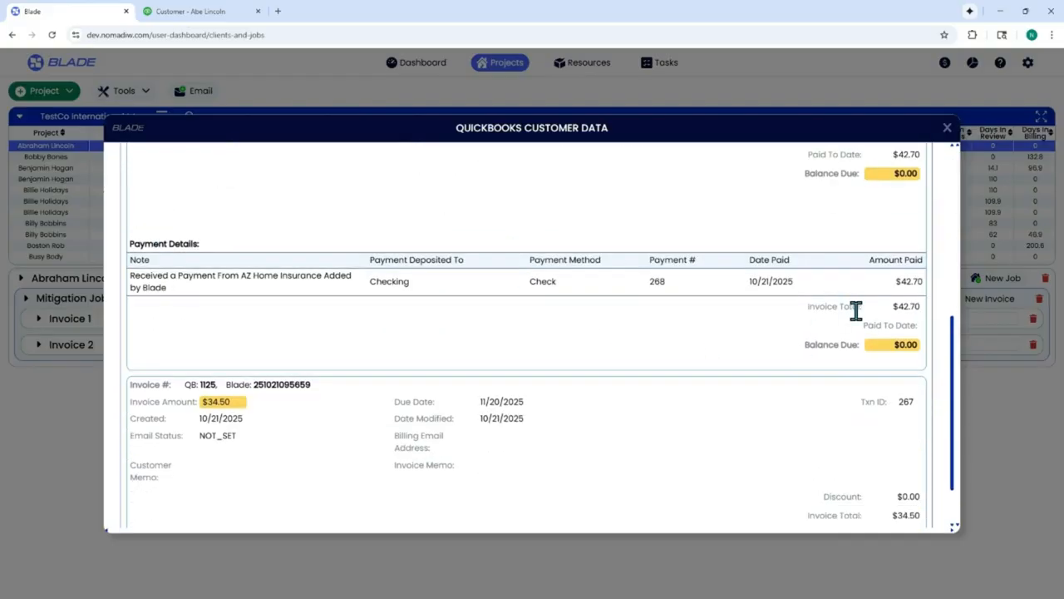
{"action": "scroll", "coordinate": [857, 310], "scroll_direction": "up", "scroll_amount": 1}
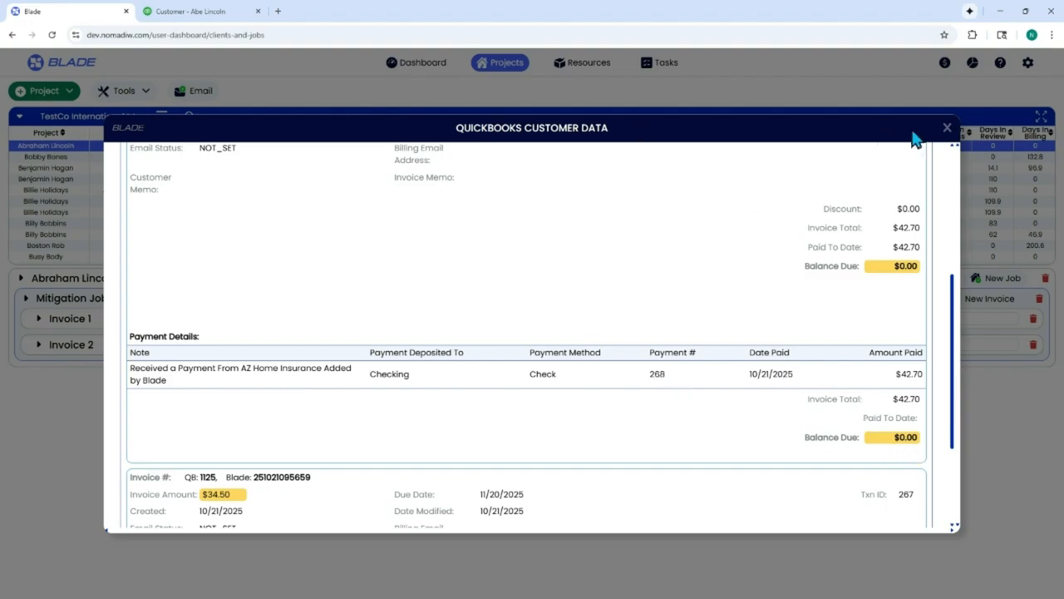
{"action": "left_click", "coordinate": [948, 128]}
Switch to QuickBooks, open the customer's $42.70 invoice, check its payment status, line items and totals, and close it
{"action": "left_click", "coordinate": [186, 13]}
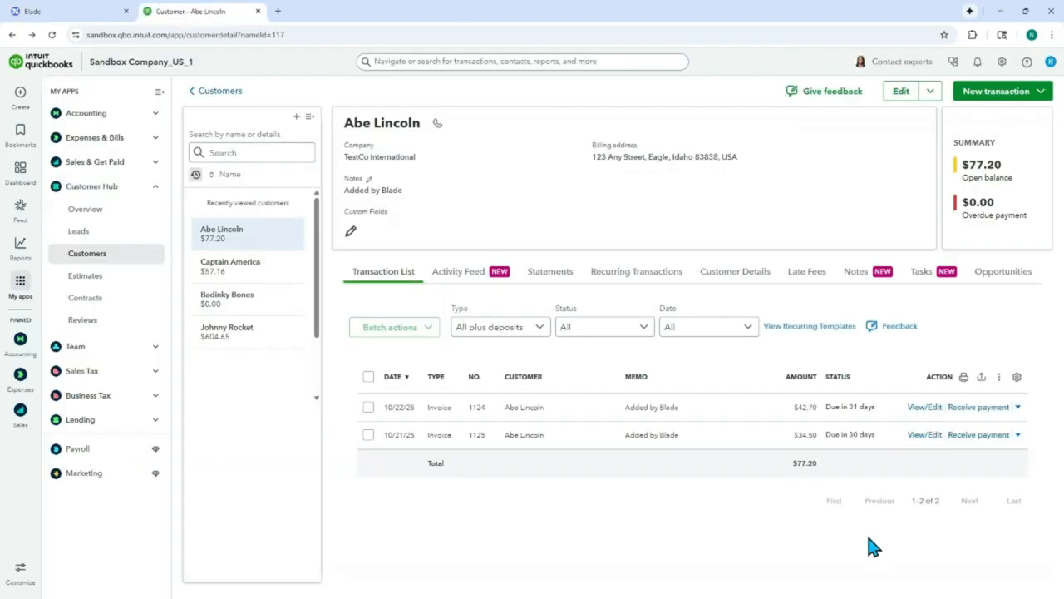
{"action": "left_click", "coordinate": [926, 407]}
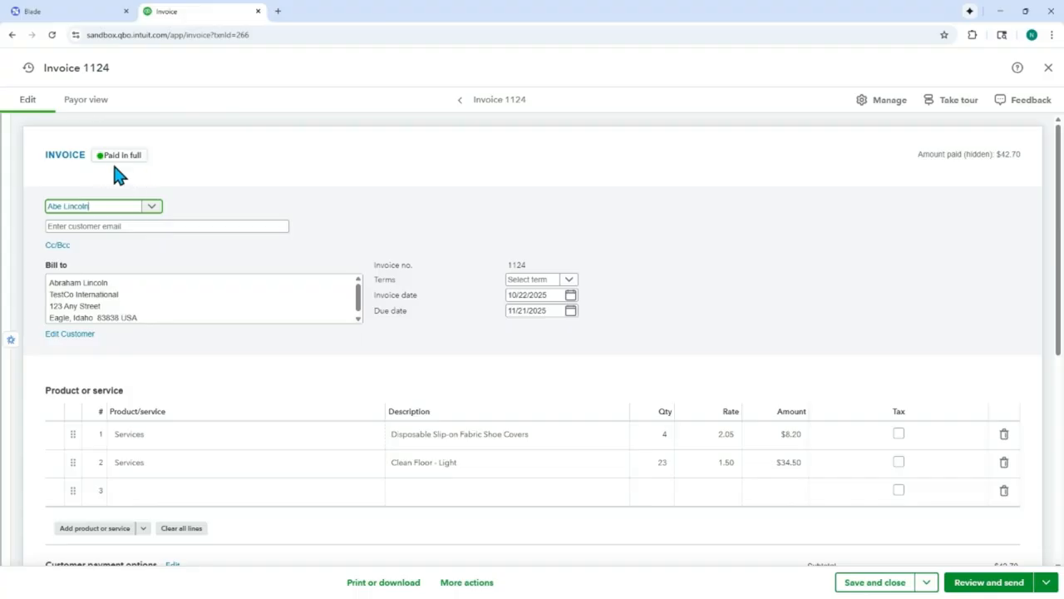
{"action": "scroll", "coordinate": [646, 361], "scroll_direction": "down", "scroll_amount": 5}
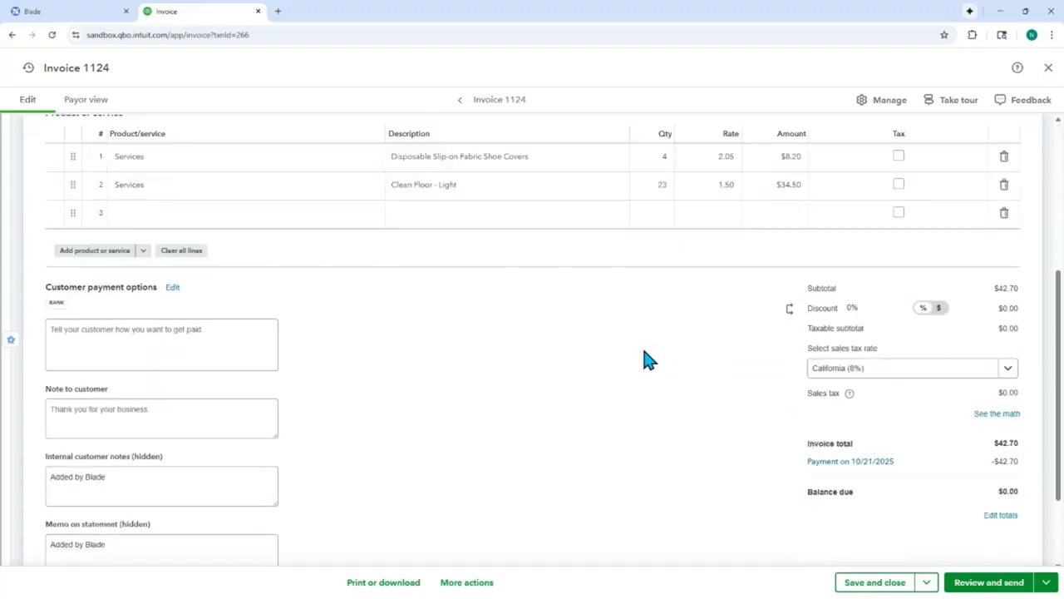
{"action": "scroll", "coordinate": [646, 361], "scroll_direction": "up", "scroll_amount": 4}
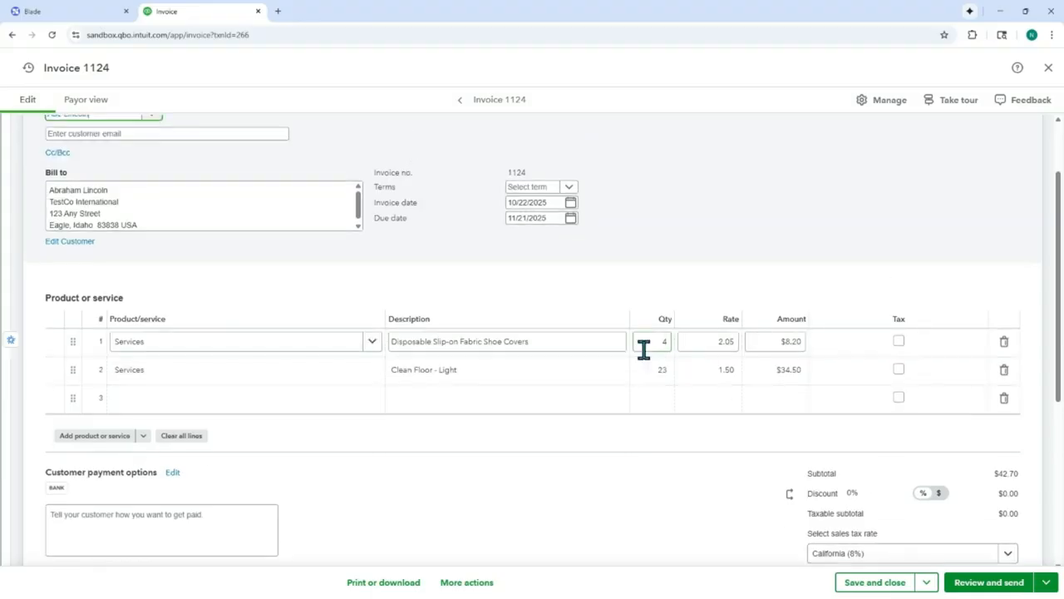
{"action": "left_click", "coordinate": [1049, 67]}
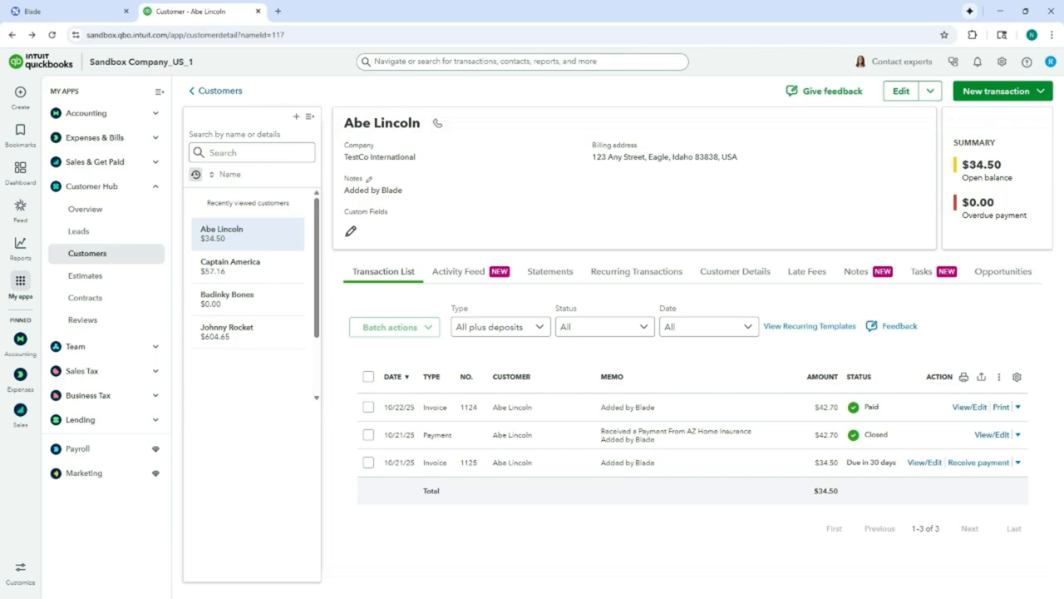
Receive a full $34.50 payment in QuickBooks for the remaining open invoice, deposited to Checking, and record and close it
{"action": "left_click", "coordinate": [988, 465]}
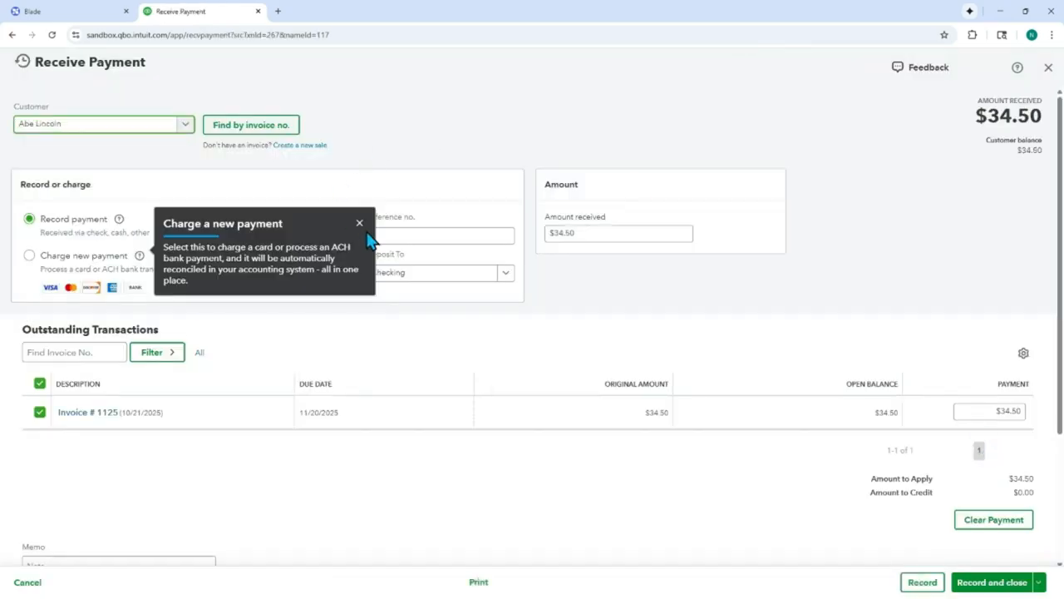
{"action": "left_click", "coordinate": [360, 223]}
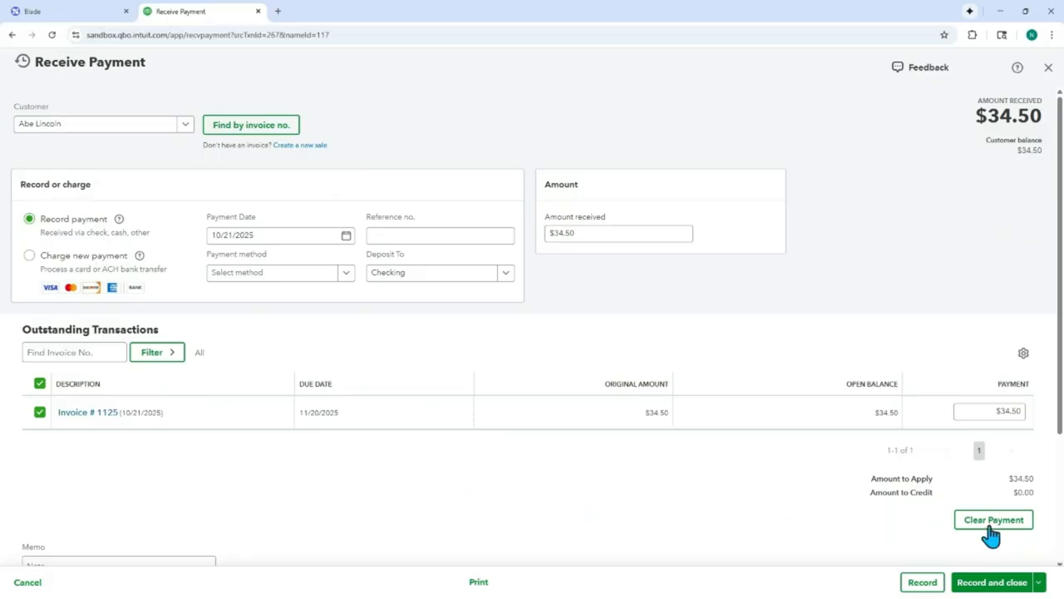
{"action": "scroll", "coordinate": [992, 536], "scroll_direction": "down", "scroll_amount": 2}
{"action": "left_click", "coordinate": [985, 582]}
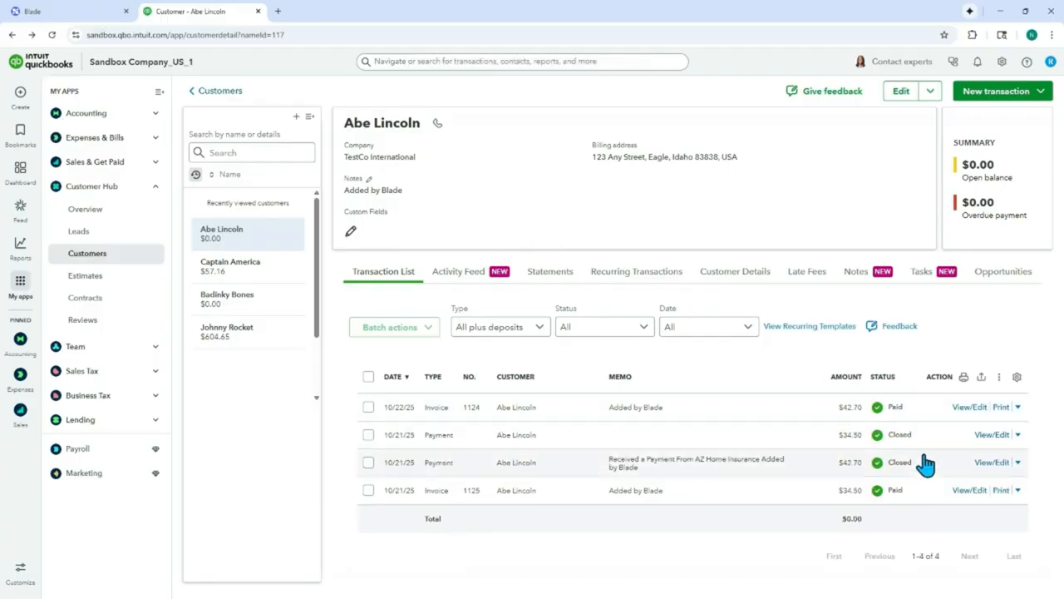
Return to Blade, reselect the Mitigation Job 1 project, check the payments and activity of Invoice 1, and collapse the invoice
{"action": "left_click", "coordinate": [76, 10]}
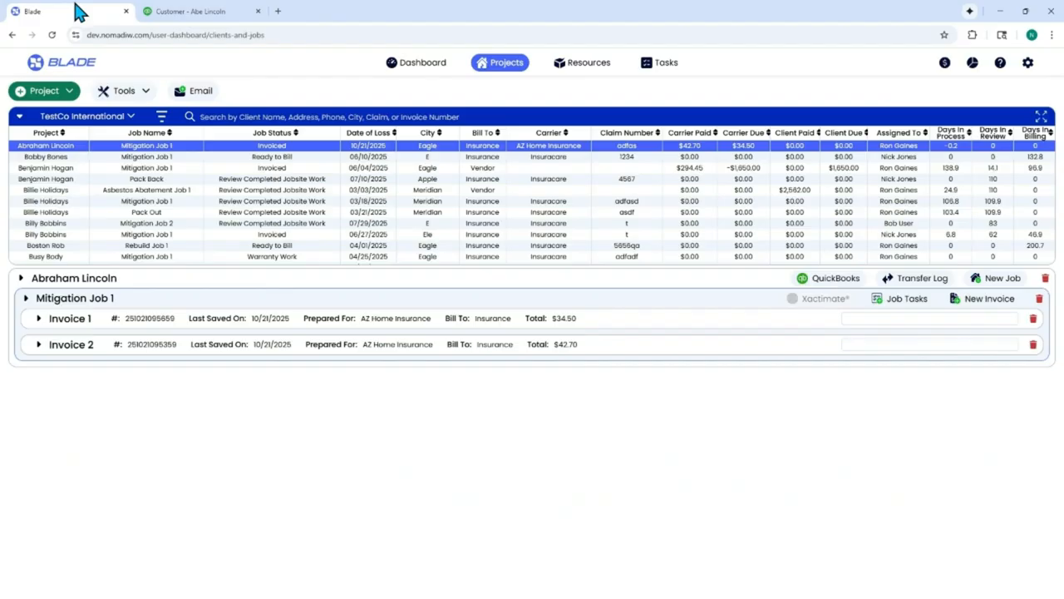
{"action": "left_click", "coordinate": [50, 212]}
{"action": "left_click", "coordinate": [50, 147]}
{"action": "left_click", "coordinate": [38, 317]}
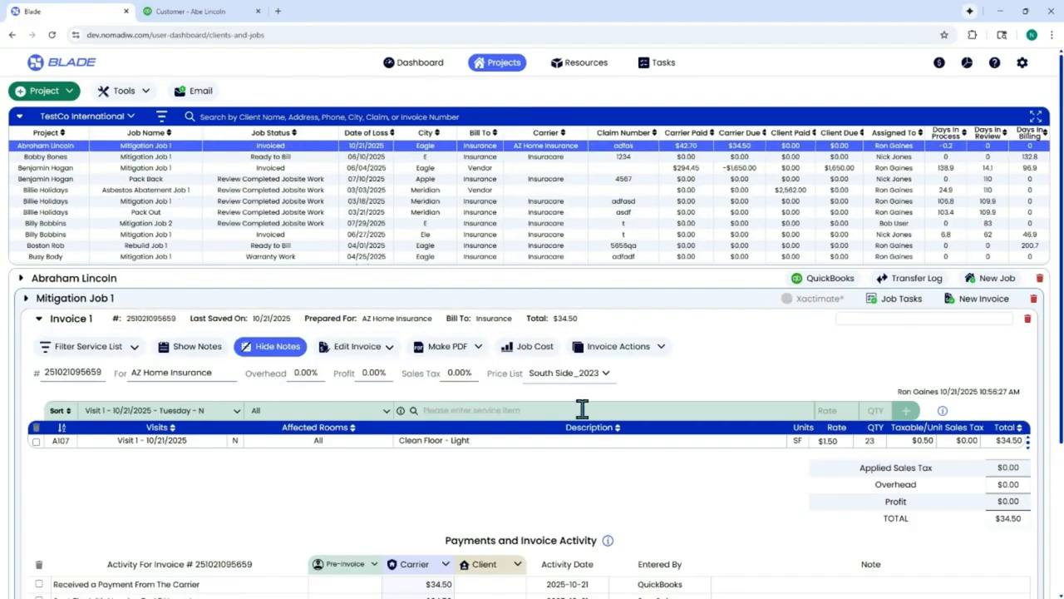
{"action": "scroll", "coordinate": [582, 407], "scroll_direction": "down", "scroll_amount": 3}
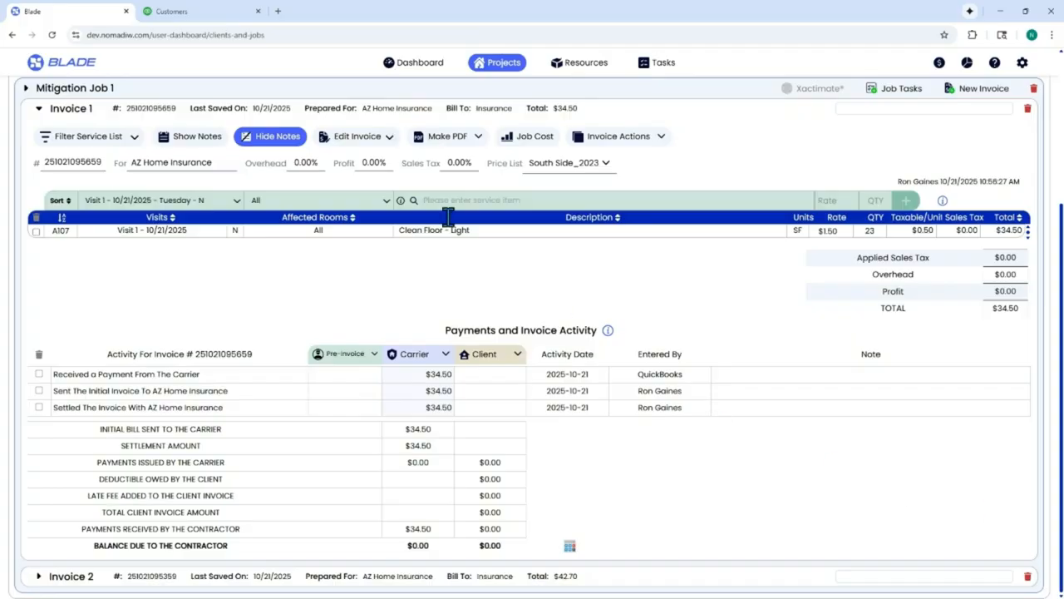
{"action": "left_click", "coordinate": [38, 117]}
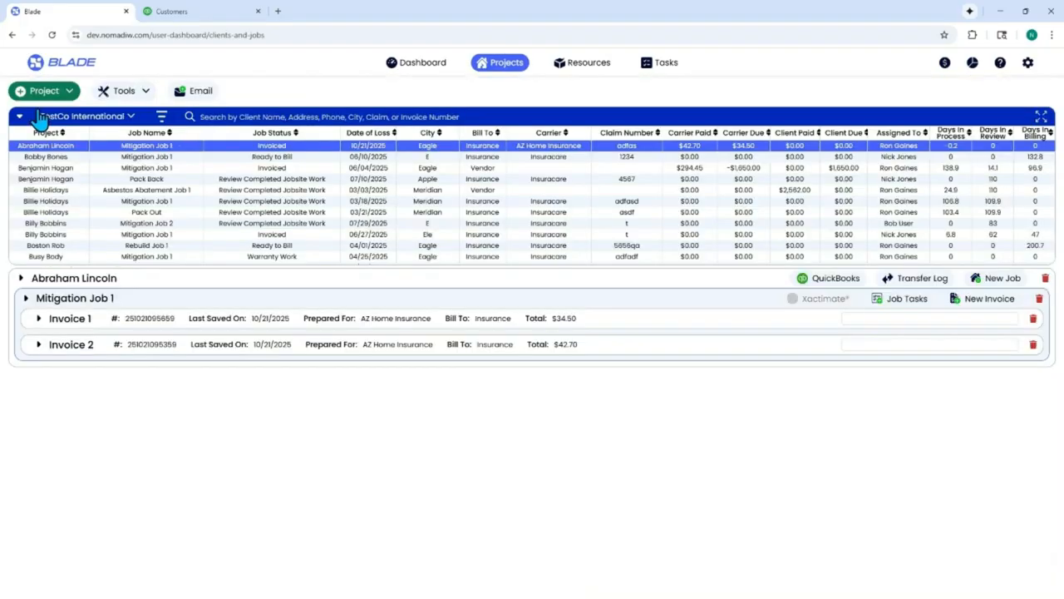
Open the project's QuickBooks customer data again and examine the customer balance, invoice amounts, payment details and balances due of both invoices
{"action": "left_click", "coordinate": [831, 279]}
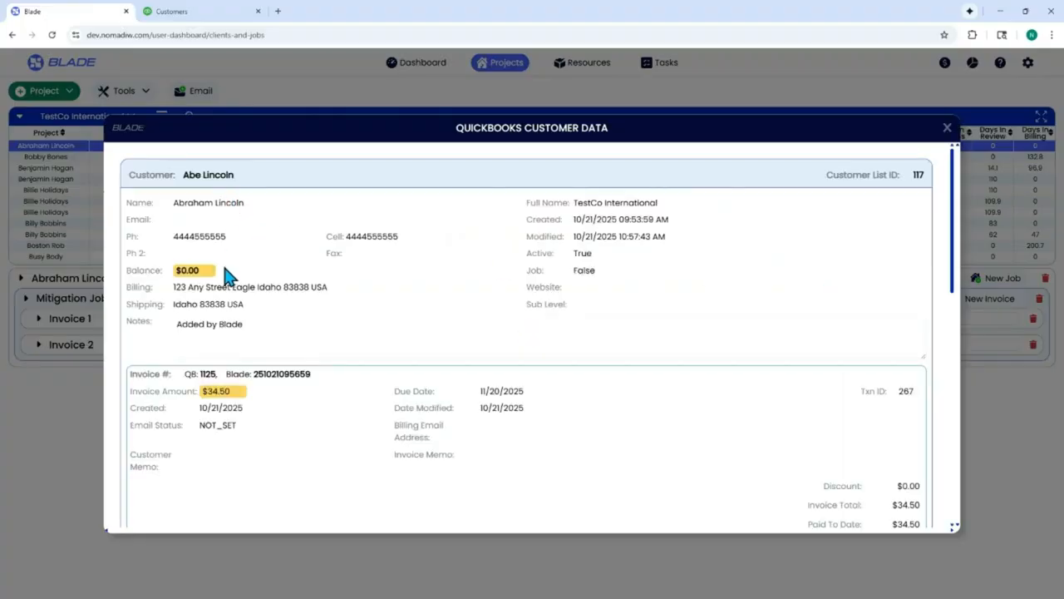
{"action": "left_click_drag", "start_coordinate": [223, 273], "coordinate": [175, 271]}
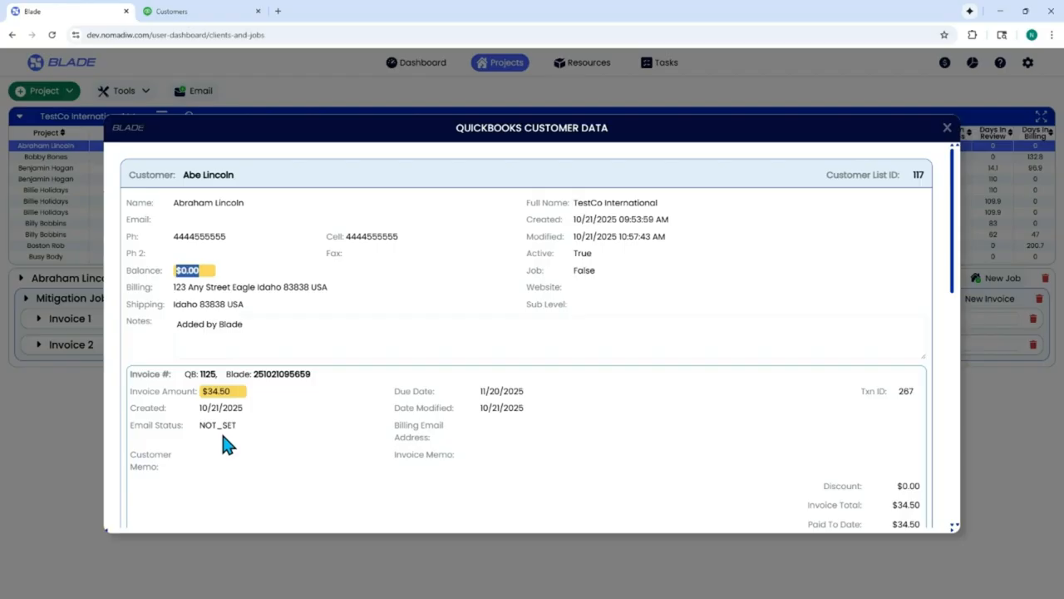
{"action": "scroll", "coordinate": [580, 366], "scroll_direction": "down", "scroll_amount": 2}
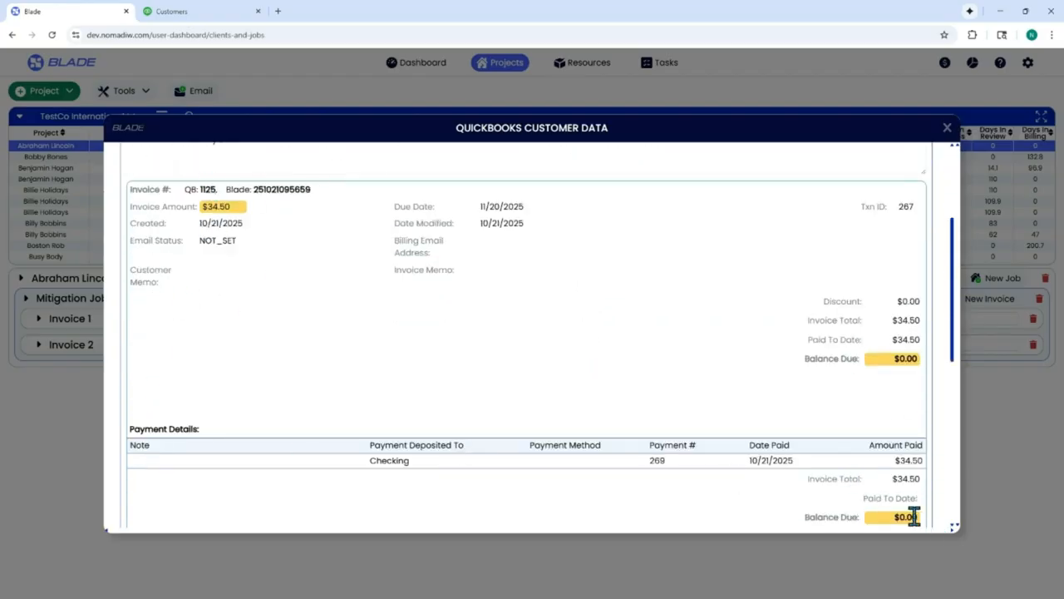
{"action": "left_click_drag", "start_coordinate": [914, 517], "coordinate": [873, 524]}
{"action": "scroll", "coordinate": [585, 258], "scroll_direction": "down", "scroll_amount": 3}
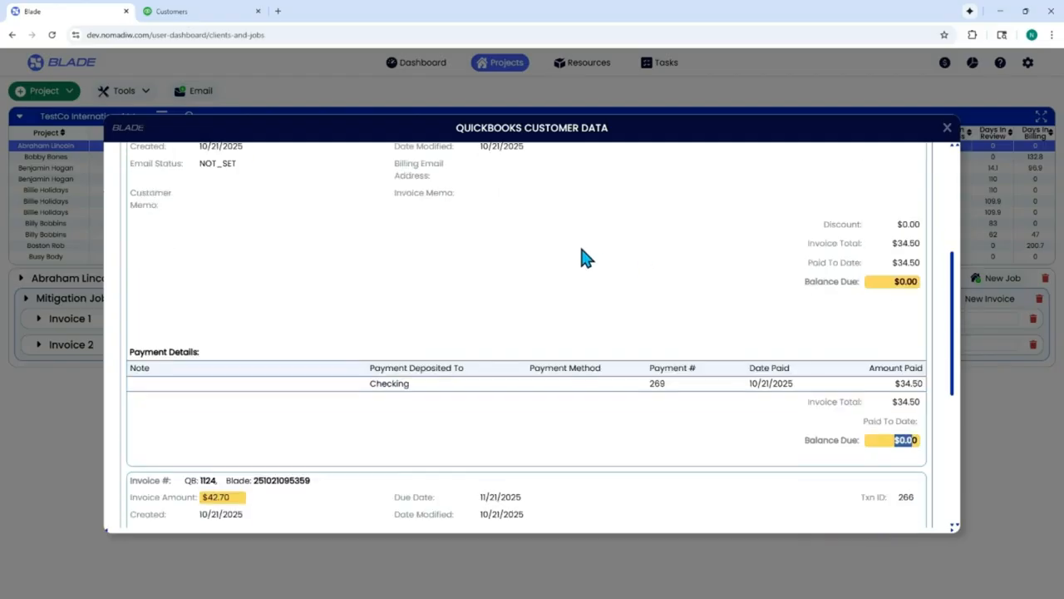
{"action": "scroll", "coordinate": [588, 316], "scroll_direction": "down", "scroll_amount": 1}
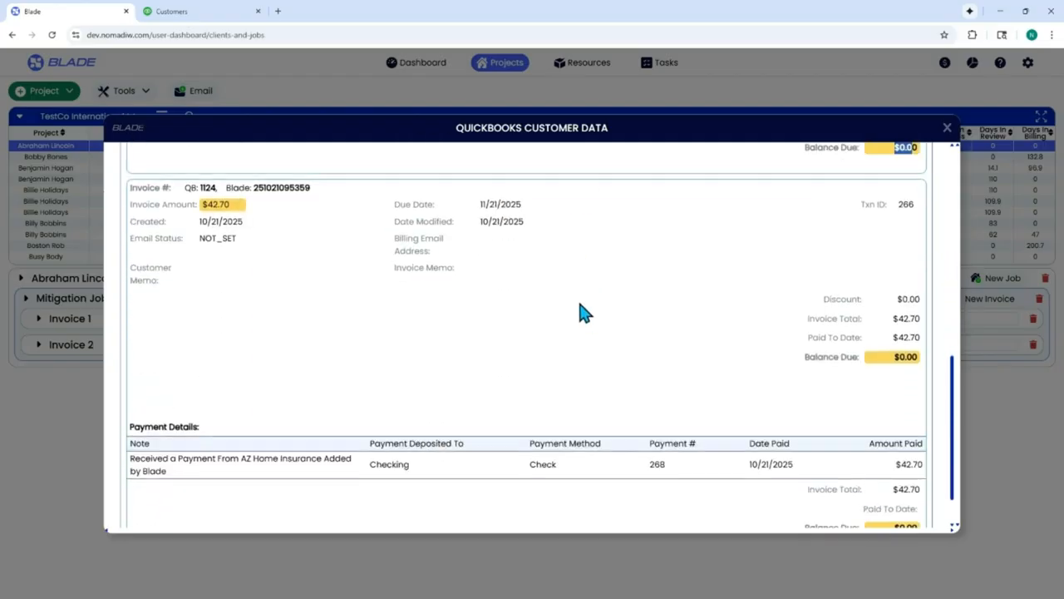
{"action": "left_click_drag", "start_coordinate": [233, 206], "coordinate": [200, 208]}
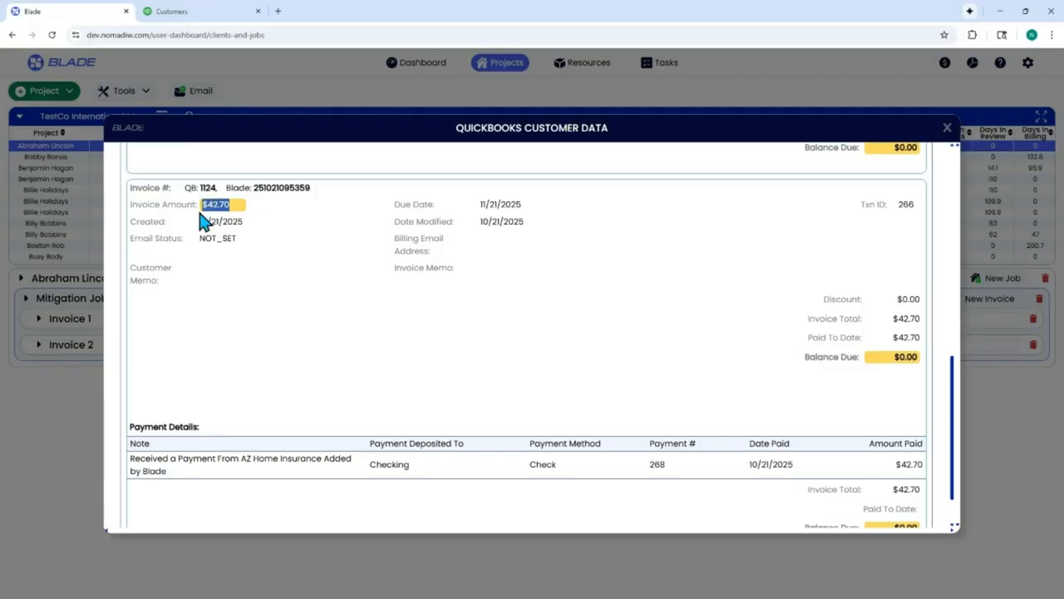
{"action": "scroll", "coordinate": [877, 375], "scroll_direction": "down", "scroll_amount": 1}
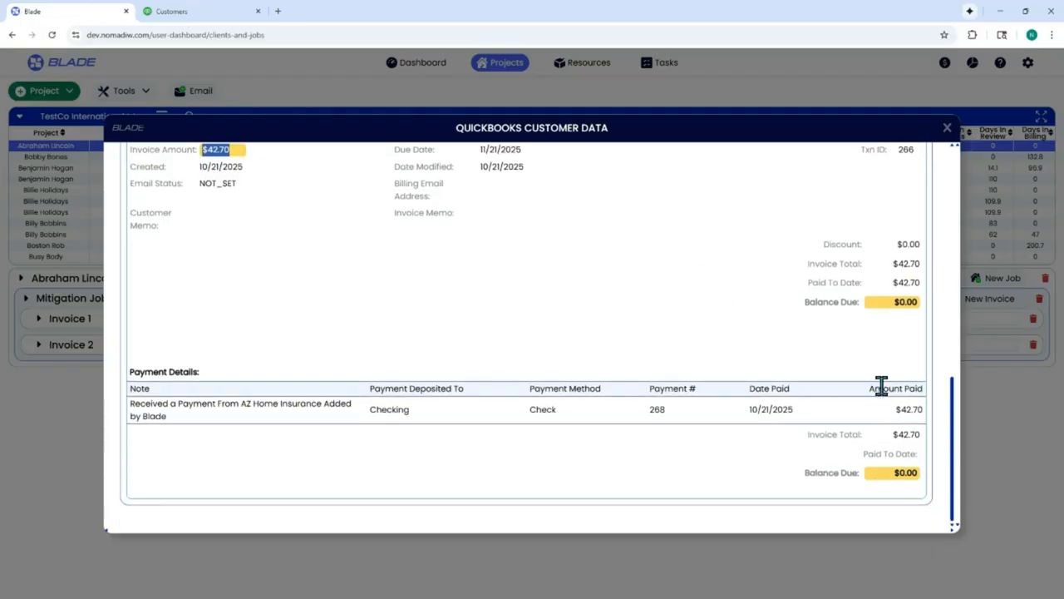
{"action": "left_click", "coordinate": [896, 477]}
{"action": "left_click_drag", "start_coordinate": [896, 479], "coordinate": [931, 472]}
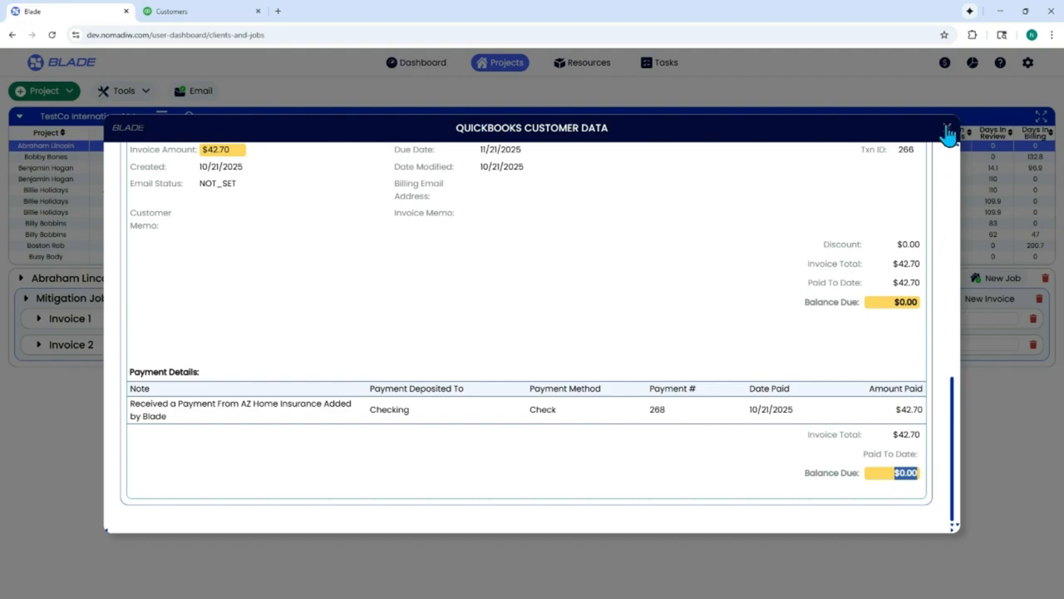
Close the open customer data, select the Mitigation Job 1 project with Warranty Work status, and check its QuickBooks customer link
{"action": "left_click", "coordinate": [948, 133]}
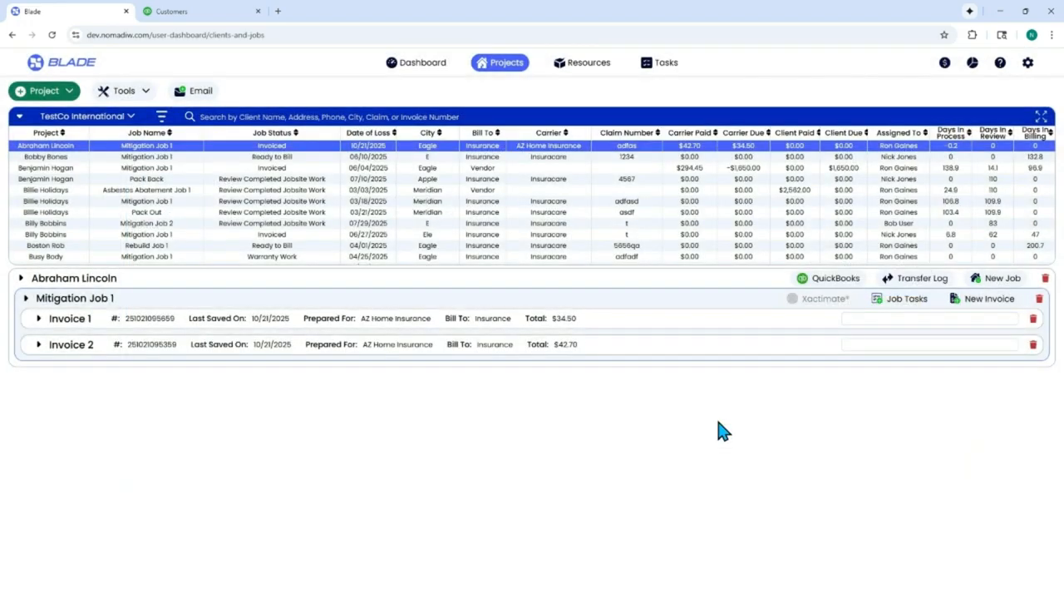
{"action": "left_click", "coordinate": [46, 257]}
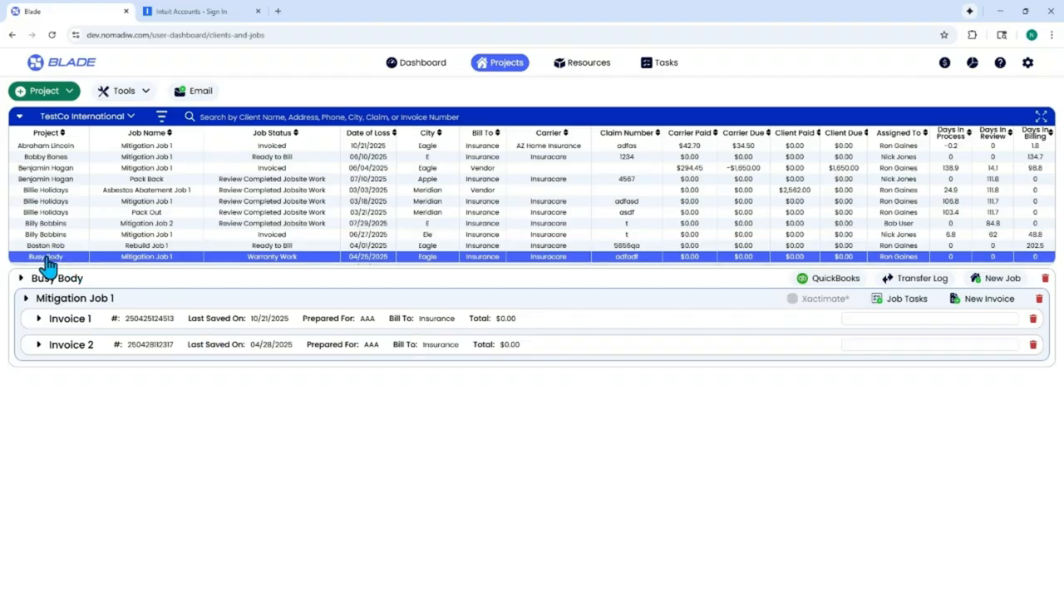
{"action": "left_click", "coordinate": [849, 282]}
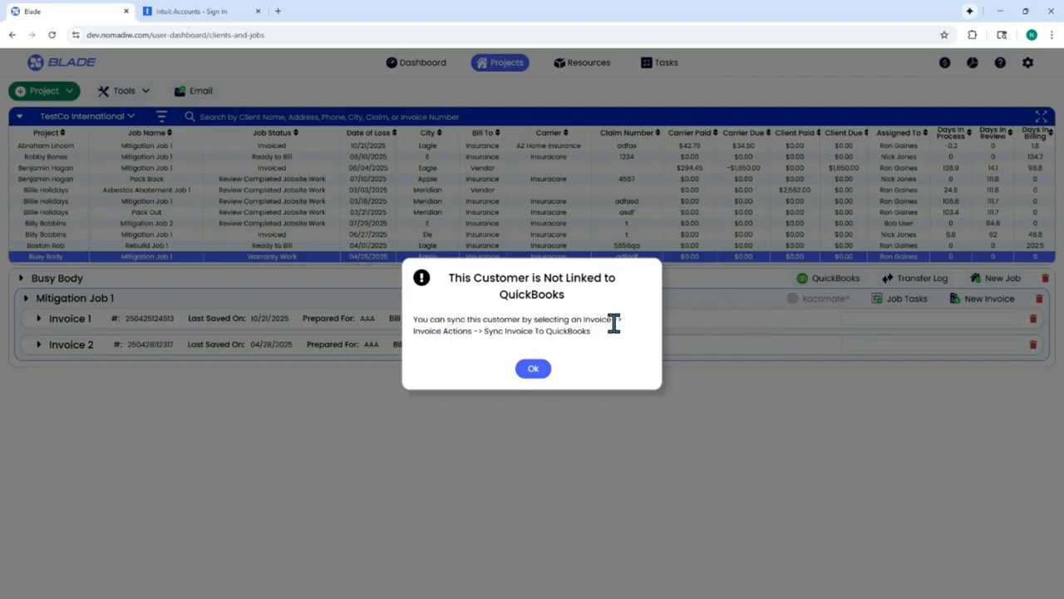
{"action": "left_click", "coordinate": [534, 371]}
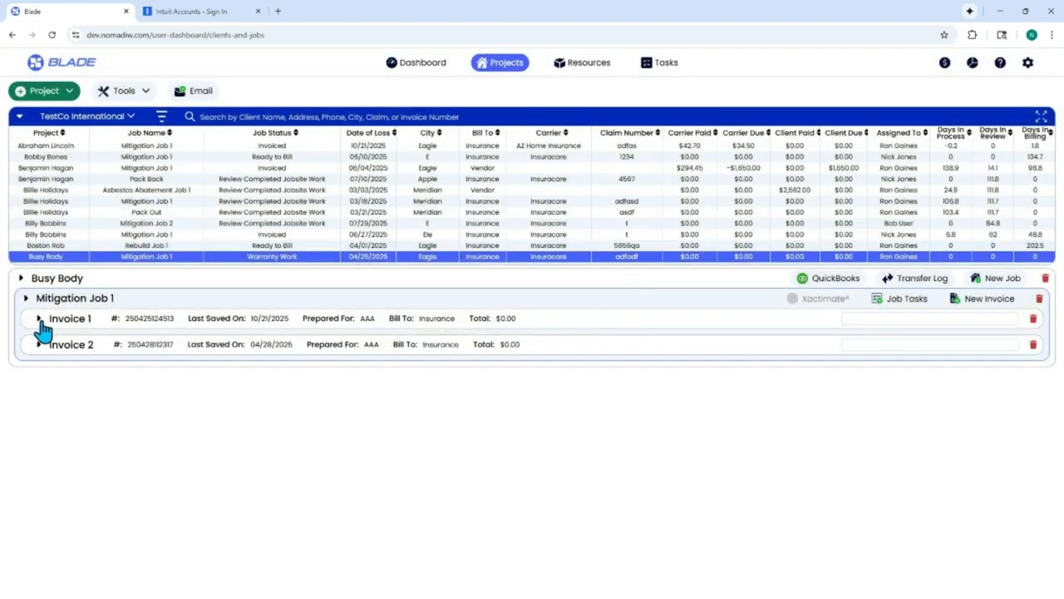
Sync the project's Invoice 1 to QuickBooks, connecting it to the suggested matching customer
{"action": "left_click", "coordinate": [37, 320]}
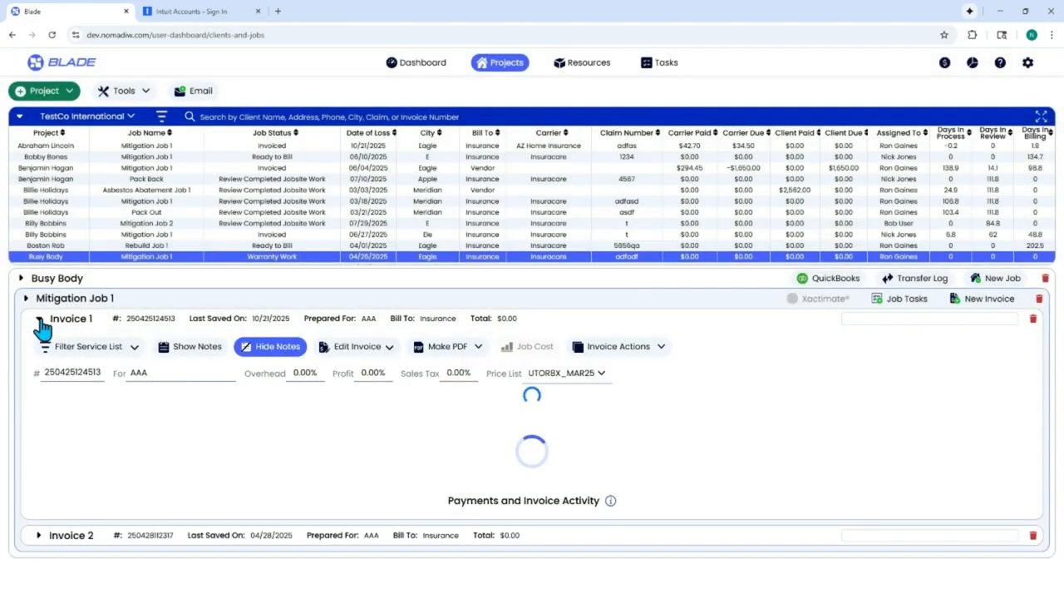
{"action": "left_click", "coordinate": [648, 352]}
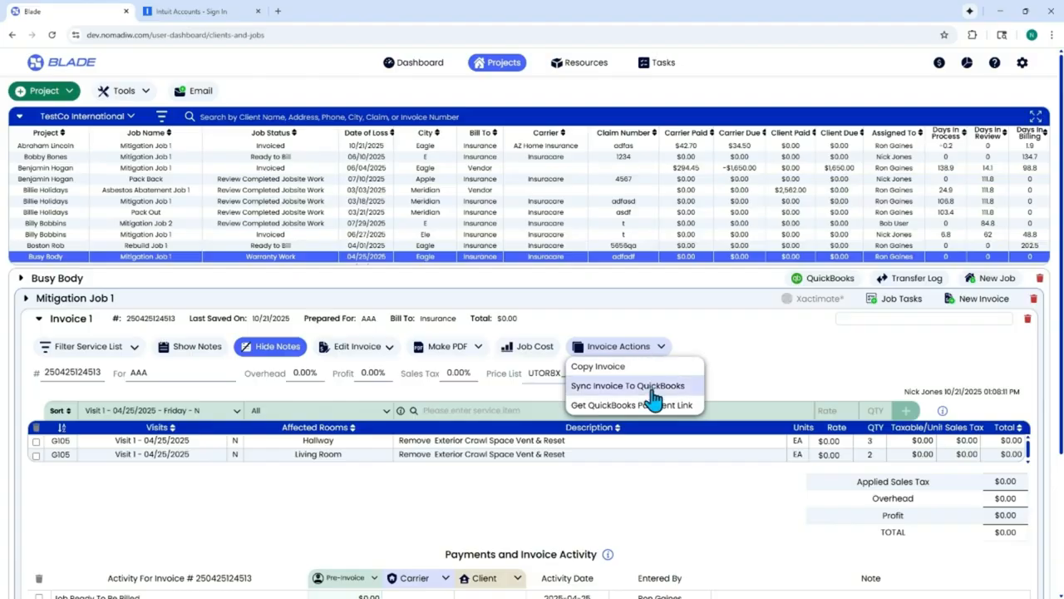
{"action": "left_click", "coordinate": [652, 388]}
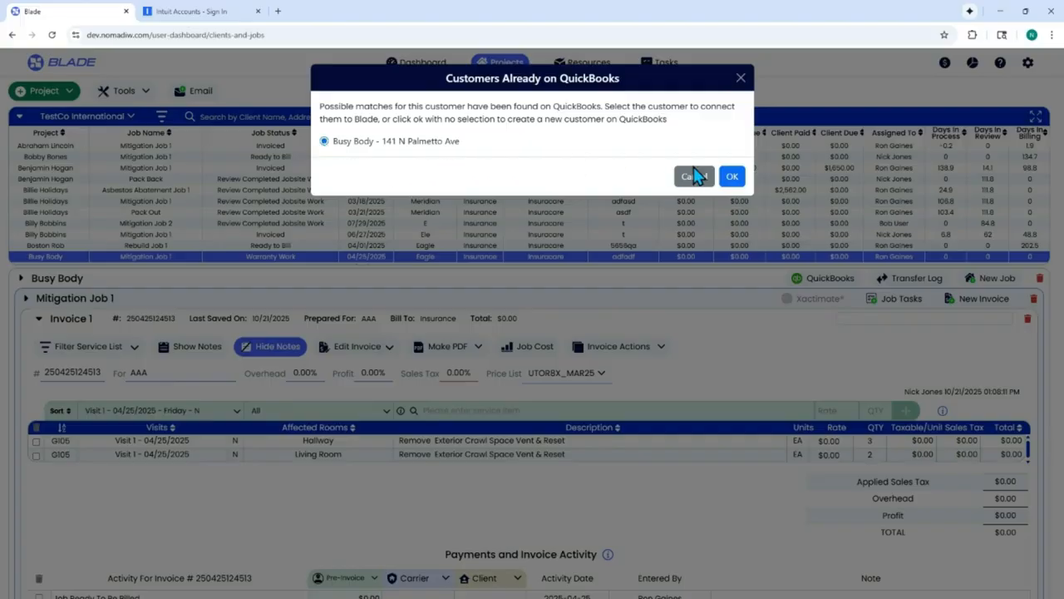
{"action": "left_click", "coordinate": [733, 178]}
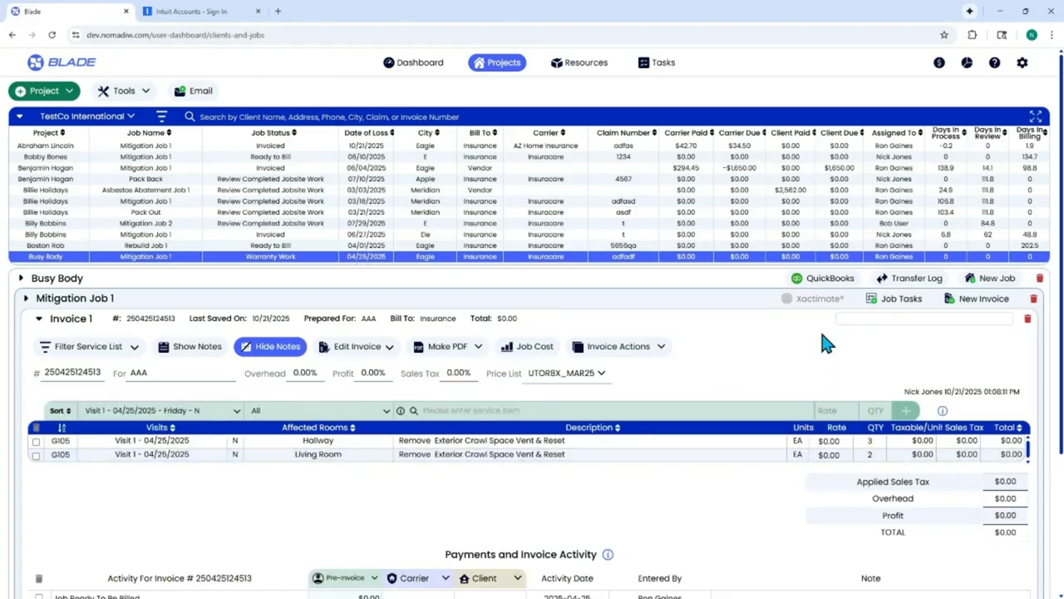
Examine the project's QuickBooks customer data, including the customer details, balance and synced invoice, and close it
{"action": "left_click", "coordinate": [825, 279]}
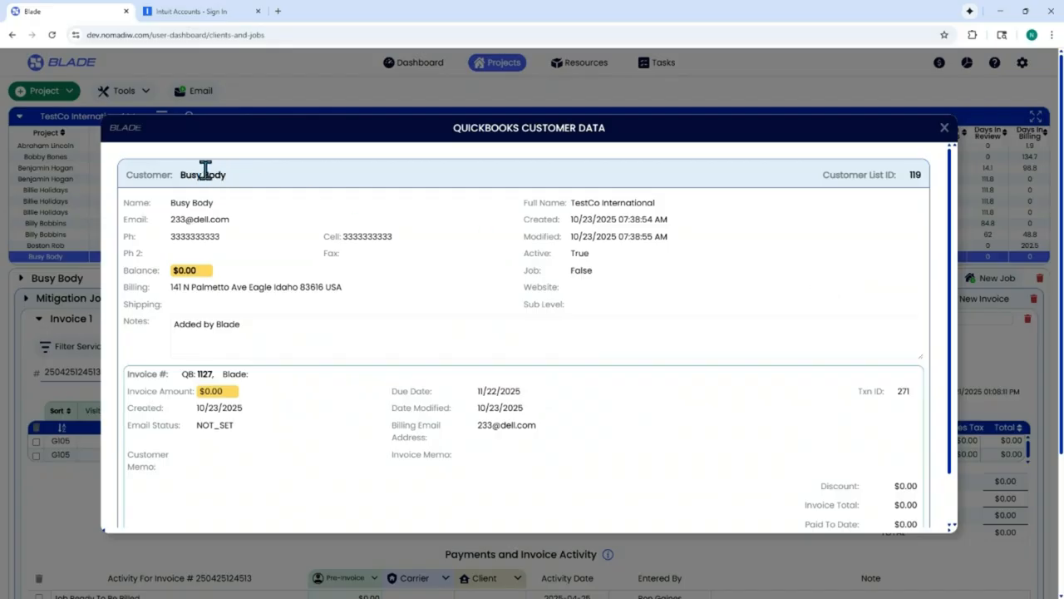
{"action": "scroll", "coordinate": [289, 430], "scroll_direction": "down", "scroll_amount": 1}
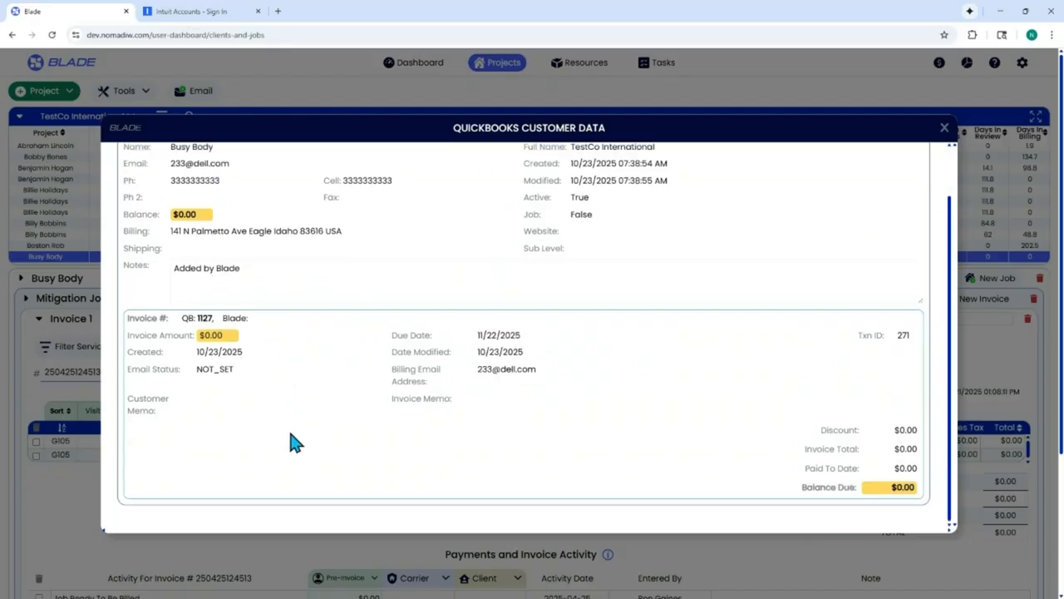
{"action": "scroll", "coordinate": [290, 430], "scroll_direction": "up", "scroll_amount": 1}
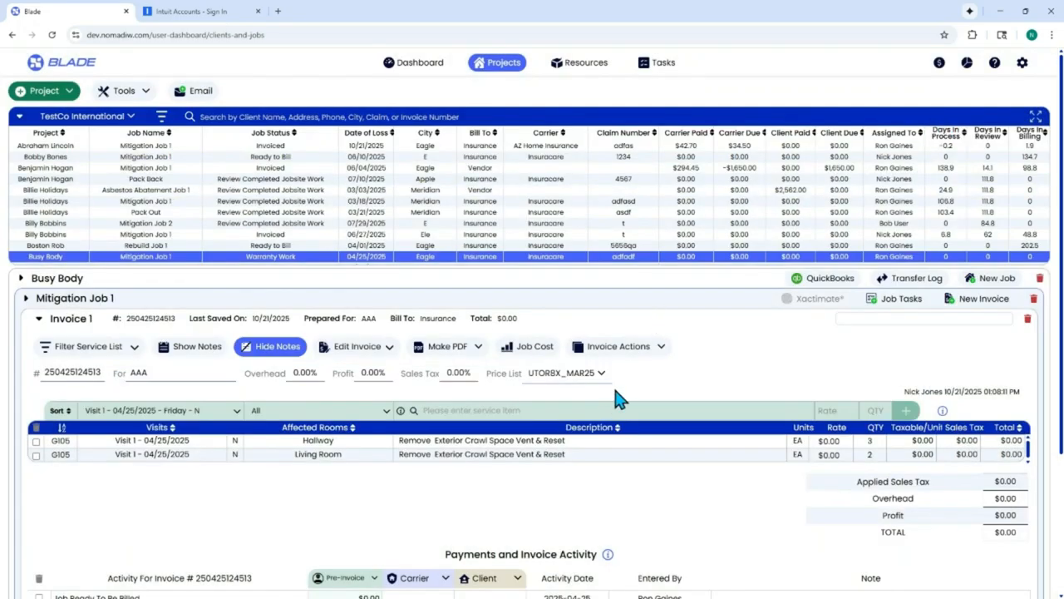
Try to get the QuickBooks payment link for Invoice 1 and dismiss the response
{"action": "left_click", "coordinate": [634, 355]}
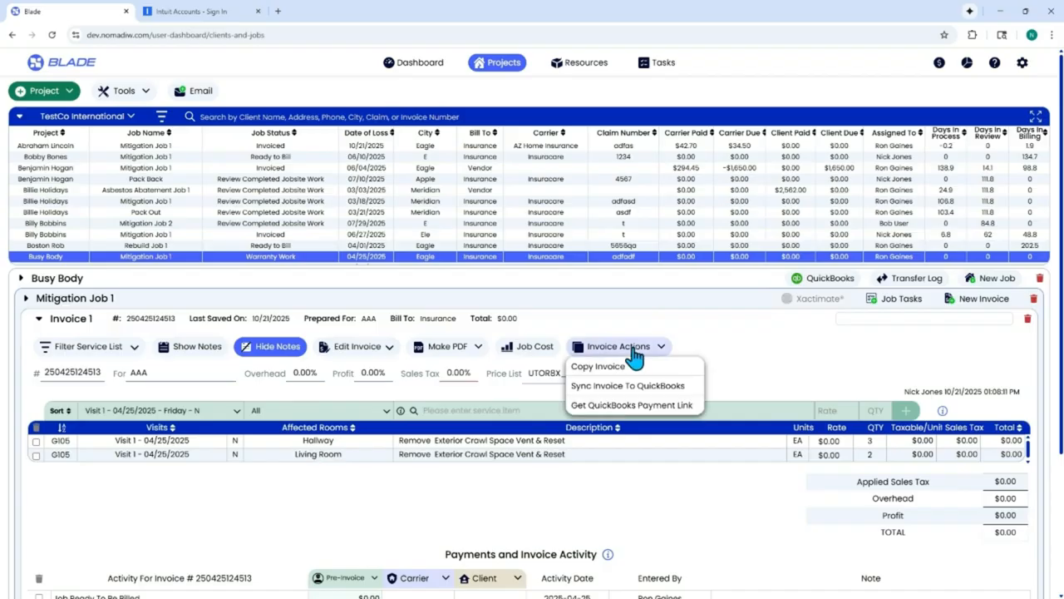
{"action": "left_click", "coordinate": [653, 407]}
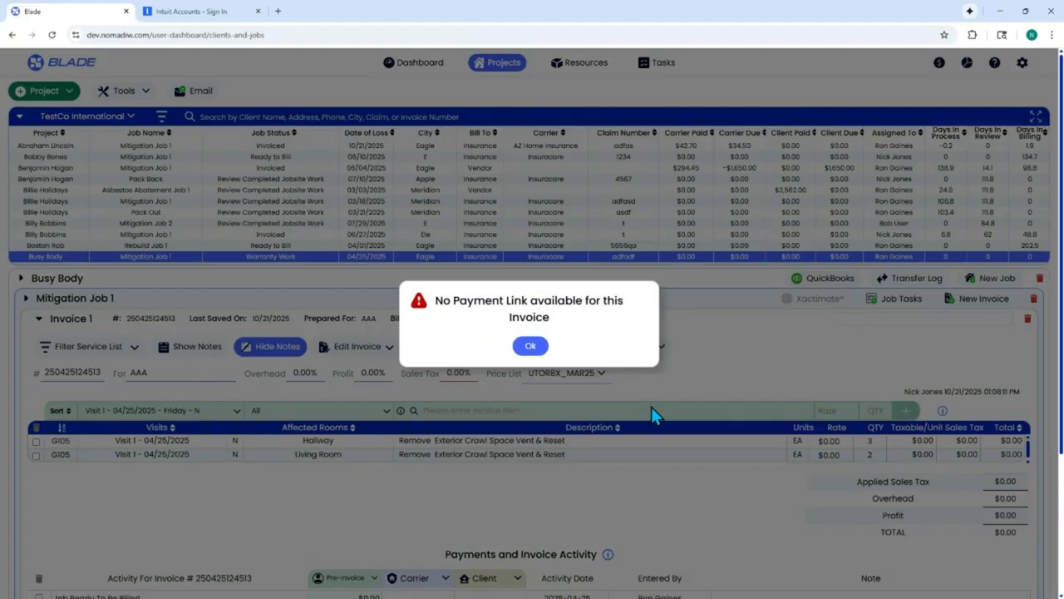
{"action": "left_click", "coordinate": [532, 348]}
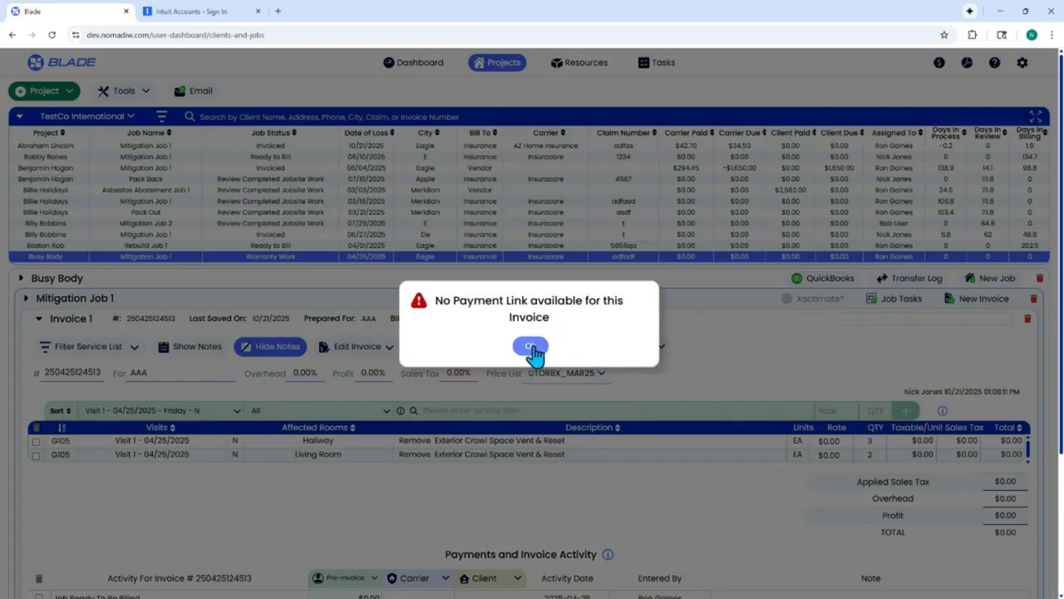
{"action": "left_click", "coordinate": [535, 352]}
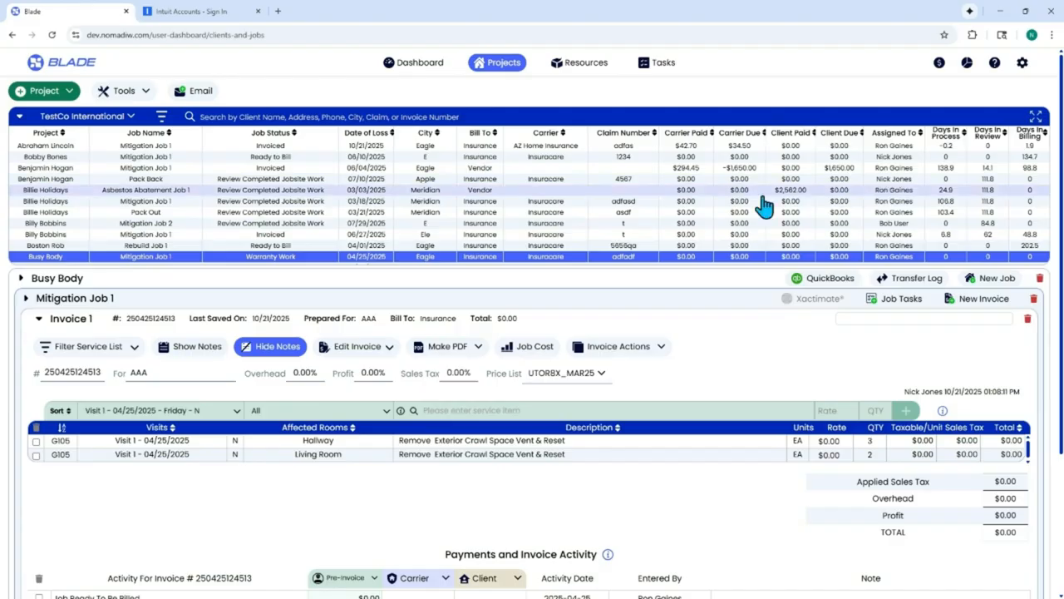
Start a blank email, choose a user from the contact list as recipient, and close the draft without sending it
{"action": "left_click", "coordinate": [198, 93]}
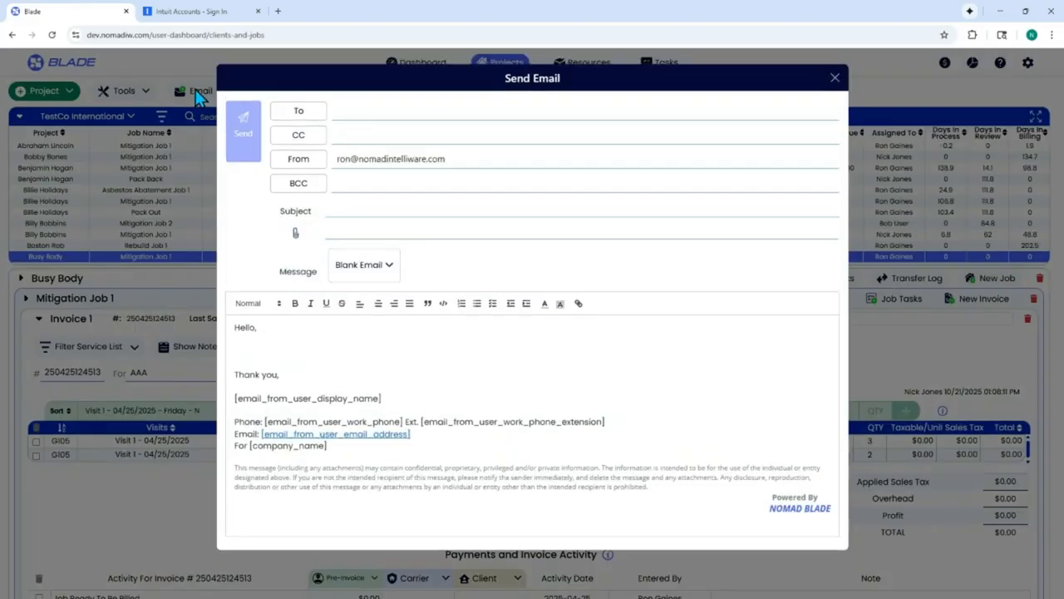
{"action": "left_click", "coordinate": [299, 115]}
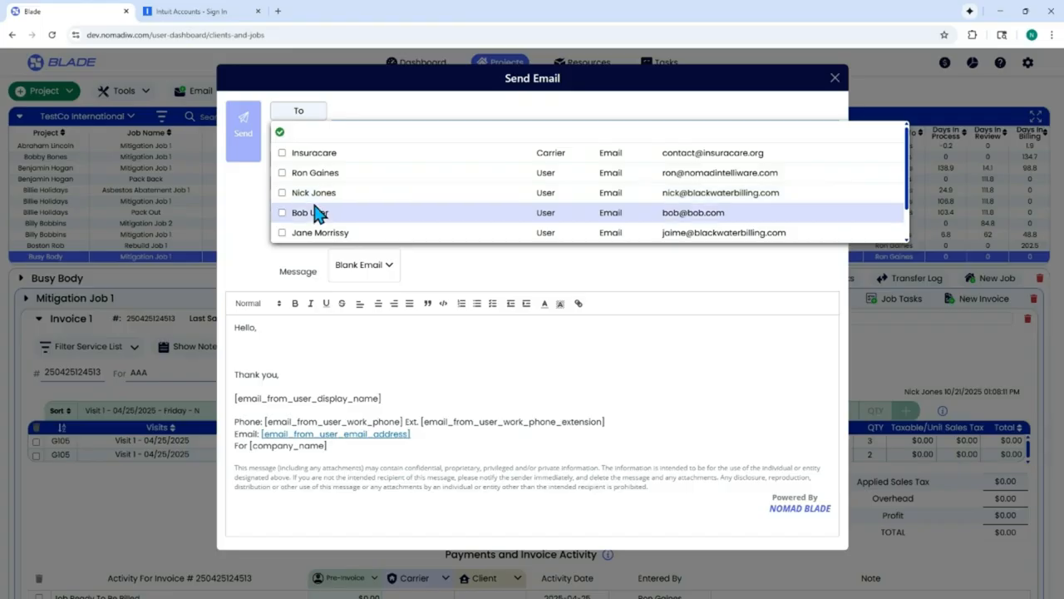
{"action": "left_click", "coordinate": [280, 131]}
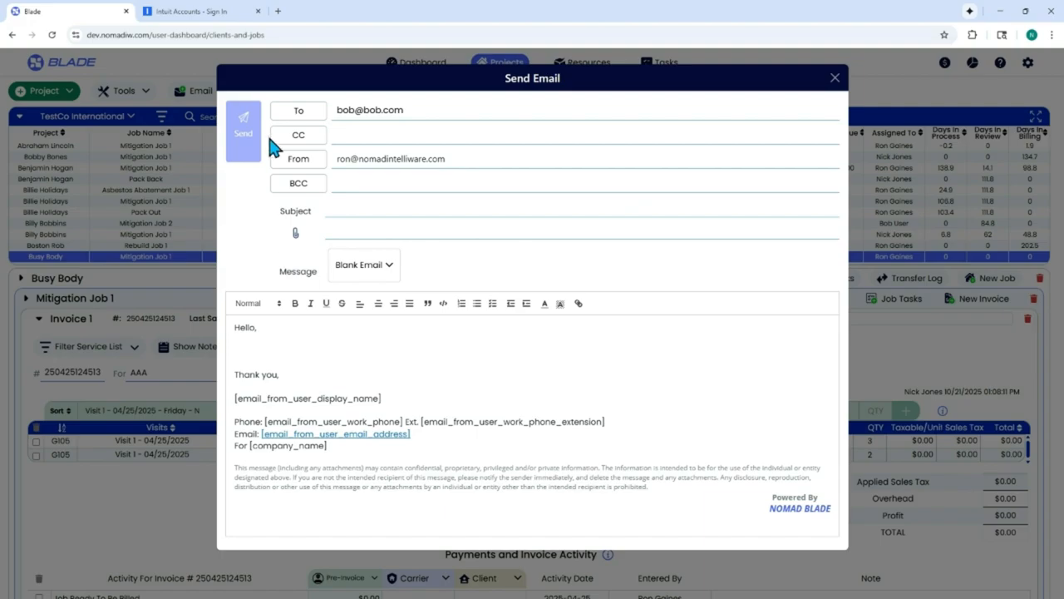
{"action": "left_click", "coordinate": [835, 78]}
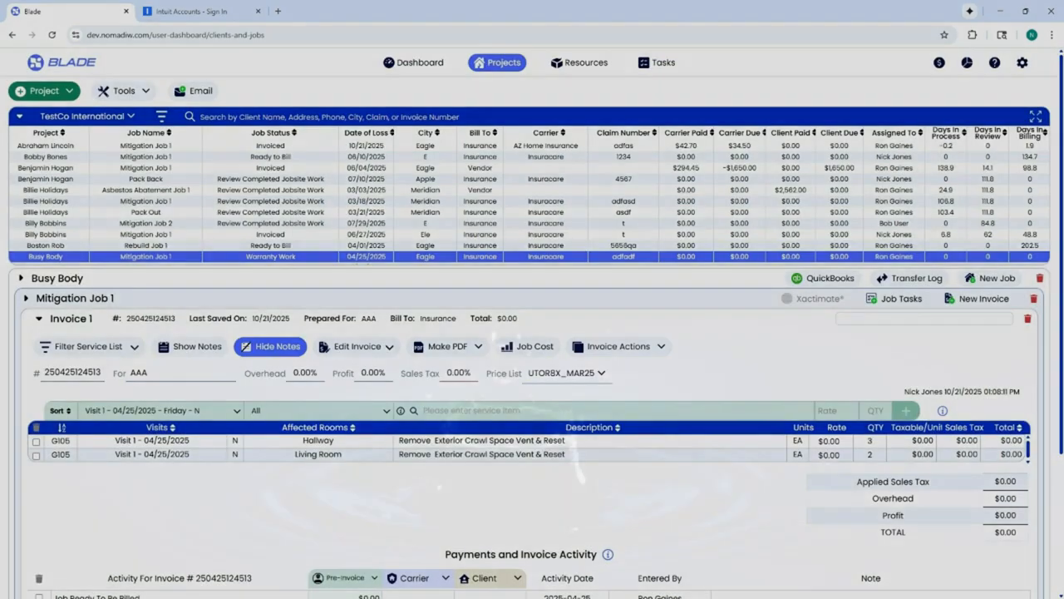